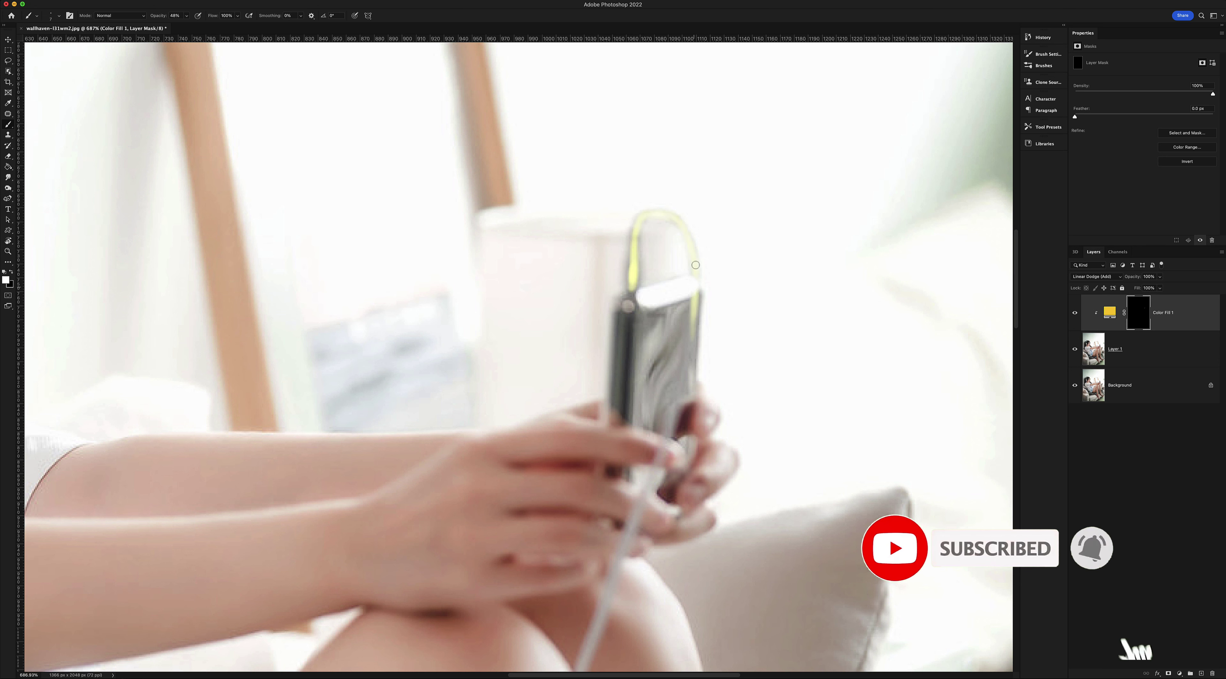
Paint the yellow glow on the Color Fill 1 mask down the cable from the phone toward the knees
{"action": "left_click_drag", "start_coordinate": [696, 265], "coordinate": [669, 435]}
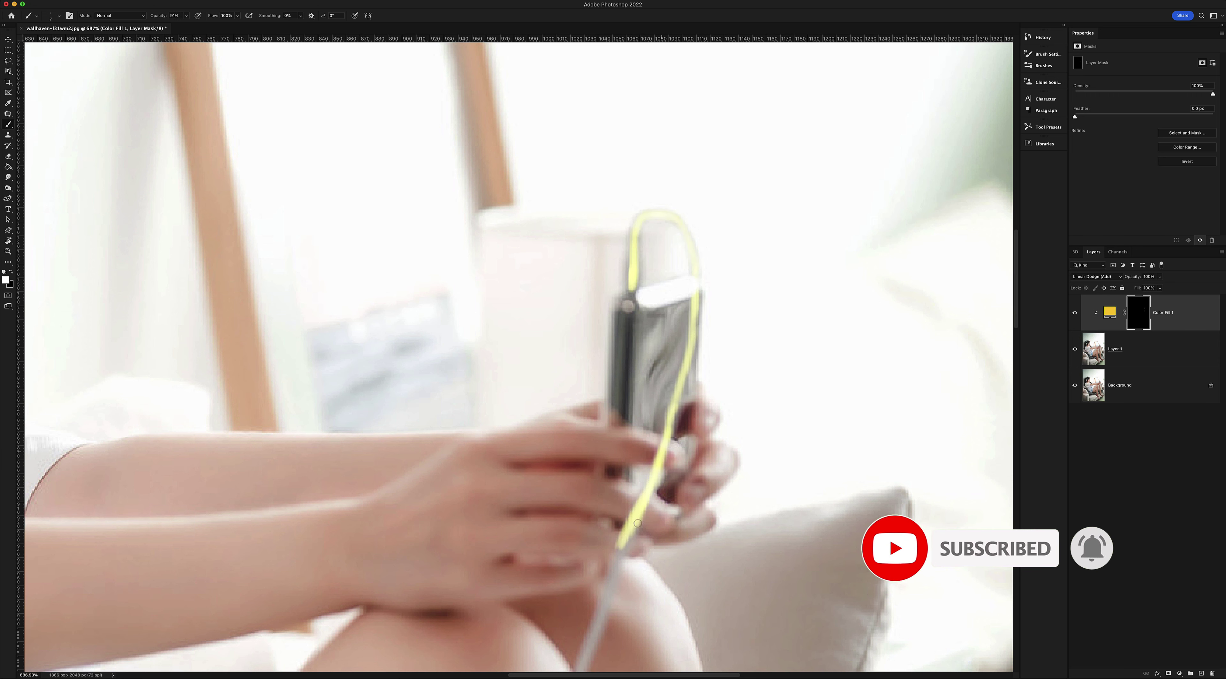
{"action": "left_click_drag", "start_coordinate": [626, 556], "coordinate": [601, 613]}
{"action": "scroll", "coordinate": [600, 614], "scroll_direction": "down", "scroll_amount": 5}
{"action": "left_click_drag", "start_coordinate": [643, 362], "coordinate": [597, 459]}
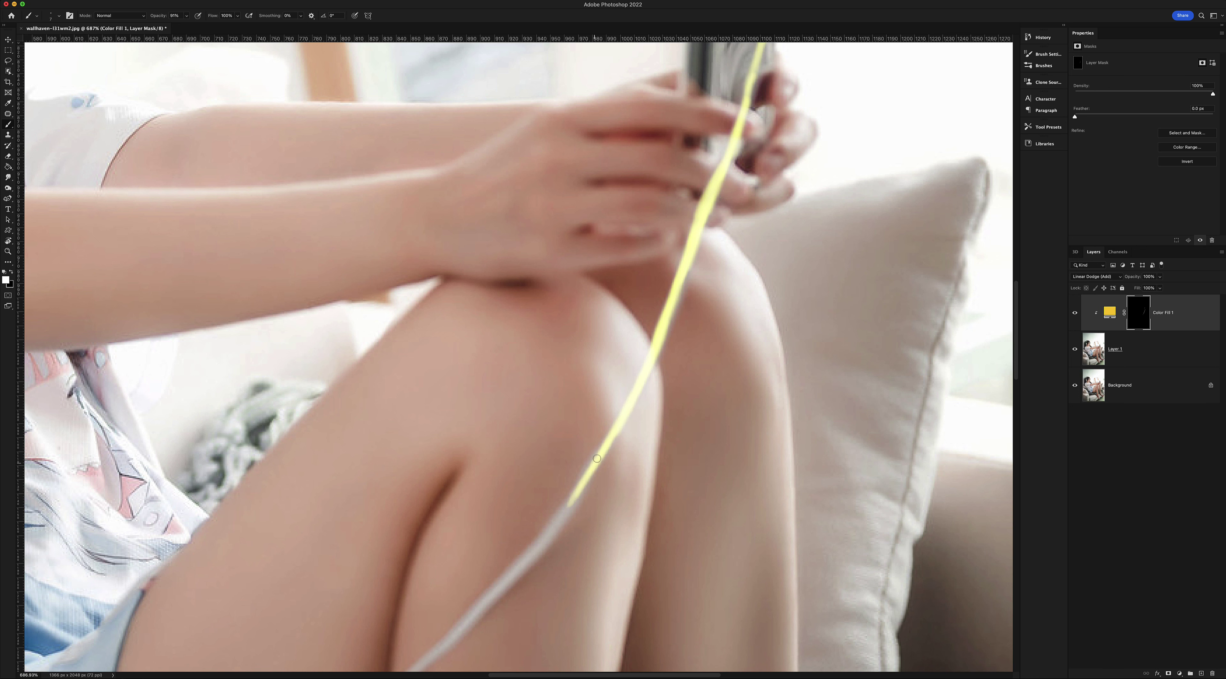
Continue the cable glow left across the thigh and up over the shirt
{"action": "scroll", "coordinate": [690, 325], "scroll_direction": "down", "scroll_amount": 5}
{"action": "scroll", "coordinate": [691, 325], "scroll_direction": "left", "scroll_amount": 4}
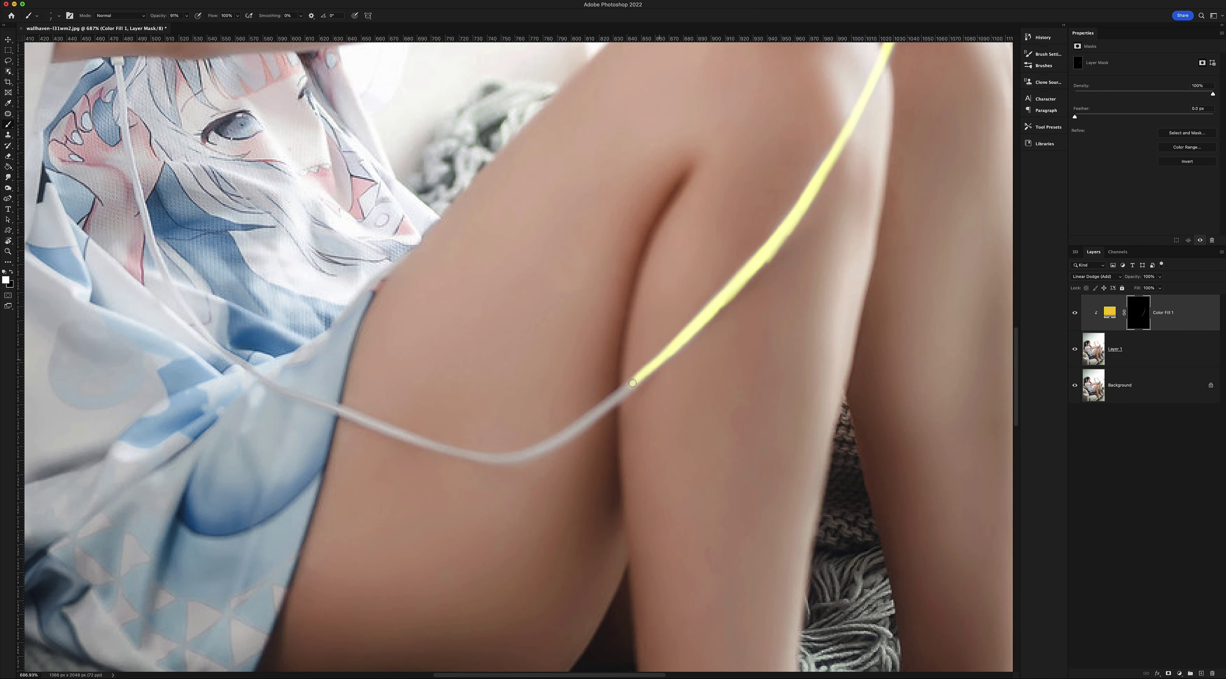
{"action": "left_click_drag", "start_coordinate": [388, 430], "coordinate": [261, 382]}
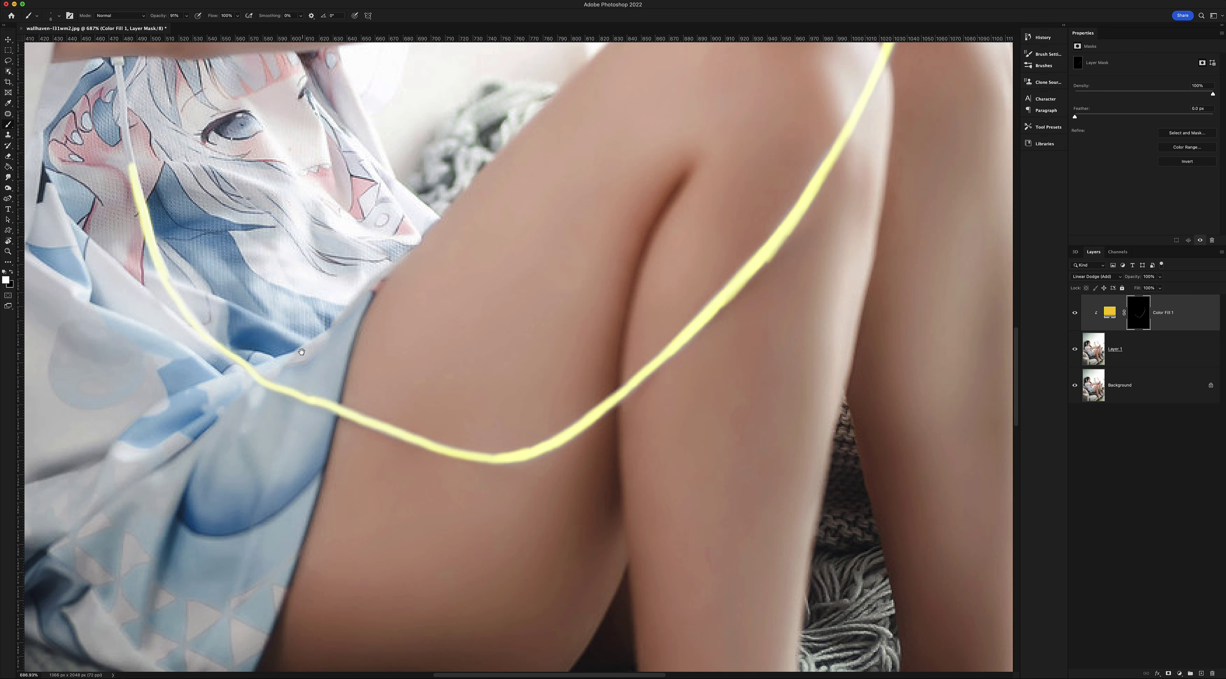
{"action": "scroll", "coordinate": [302, 351], "scroll_direction": "up", "scroll_amount": 5}
{"action": "scroll", "coordinate": [301, 351], "scroll_direction": "left", "scroll_amount": 6}
{"action": "scroll", "coordinate": [364, 135], "scroll_direction": "up", "scroll_amount": 6}
{"action": "scroll", "coordinate": [364, 135], "scroll_direction": "left", "scroll_amount": 4}
{"action": "left_click_drag", "start_coordinate": [543, 397], "coordinate": [520, 352]}
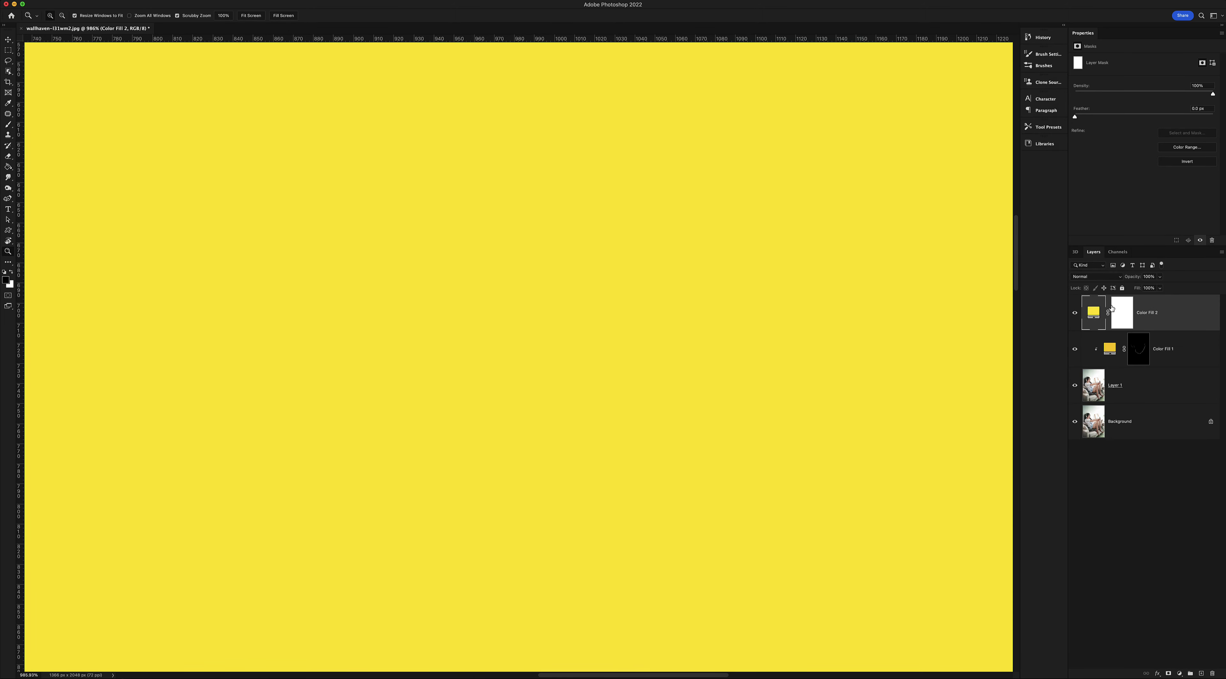
Set the second yellow fill to Overlay and invert its mask to hide it
{"action": "left_click", "coordinate": [1095, 276]}
{"action": "left_click", "coordinate": [1090, 431]}
{"action": "key", "text": "ctrl+i"}
{"action": "key", "text": "x"}
{"action": "key", "text": "b"}
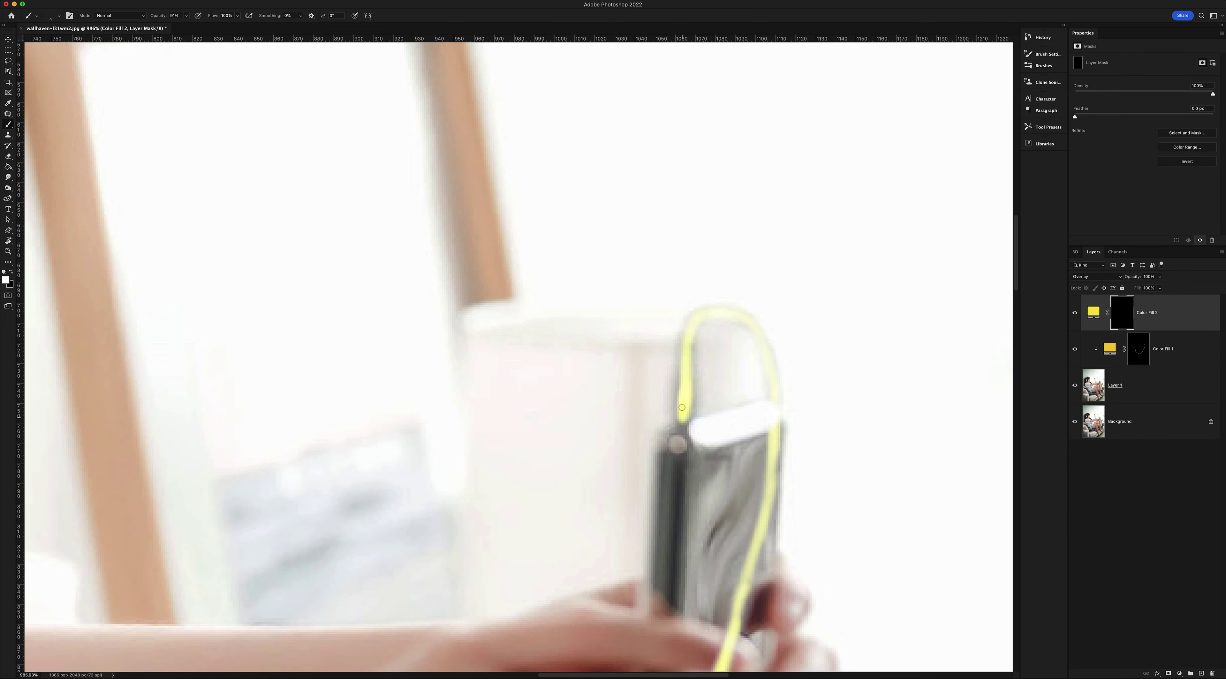
Brush the second fill's glow in white along the cable, panning across the photo
{"action": "left_click_drag", "start_coordinate": [763, 515], "coordinate": [740, 618]}
{"action": "scroll", "coordinate": [740, 619], "scroll_direction": "down", "scroll_amount": 10}
{"action": "scroll", "coordinate": [740, 619], "scroll_direction": "left", "scroll_amount": 3}
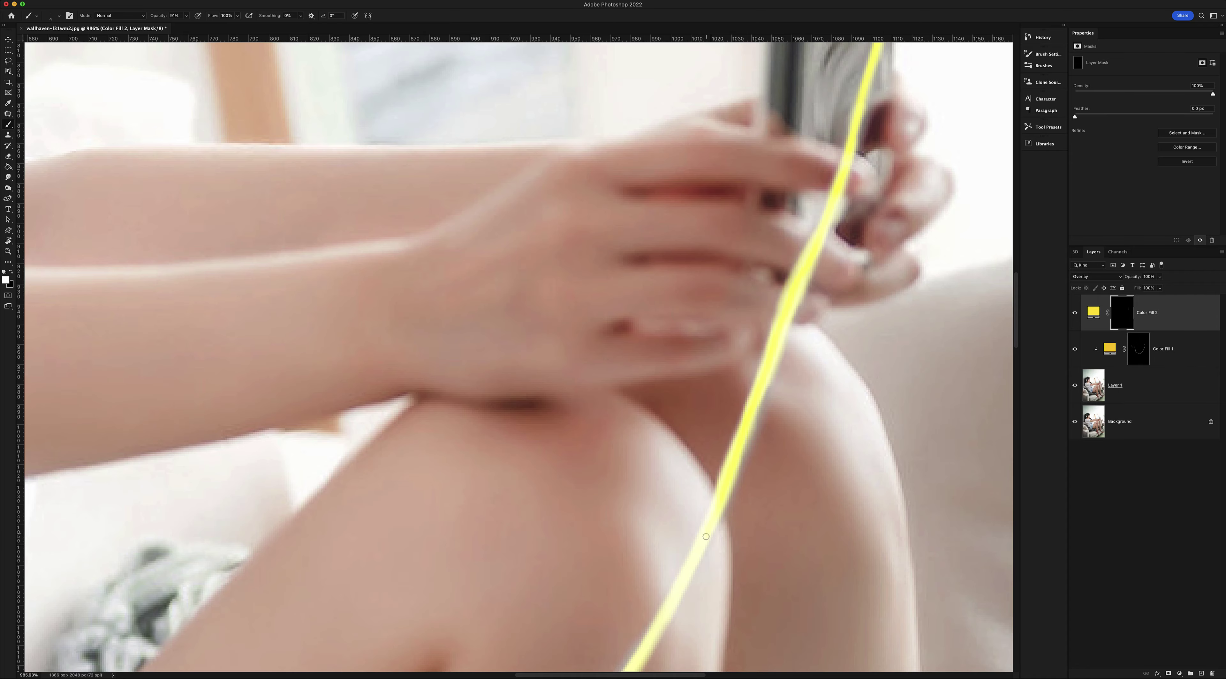
{"action": "scroll", "coordinate": [776, 344], "scroll_direction": "down", "scroll_amount": 10}
{"action": "scroll", "coordinate": [777, 344], "scroll_direction": "left", "scroll_amount": 4}
{"action": "scroll", "coordinate": [601, 555], "scroll_direction": "down", "scroll_amount": 10}
{"action": "scroll", "coordinate": [600, 554], "scroll_direction": "left", "scroll_amount": 4}
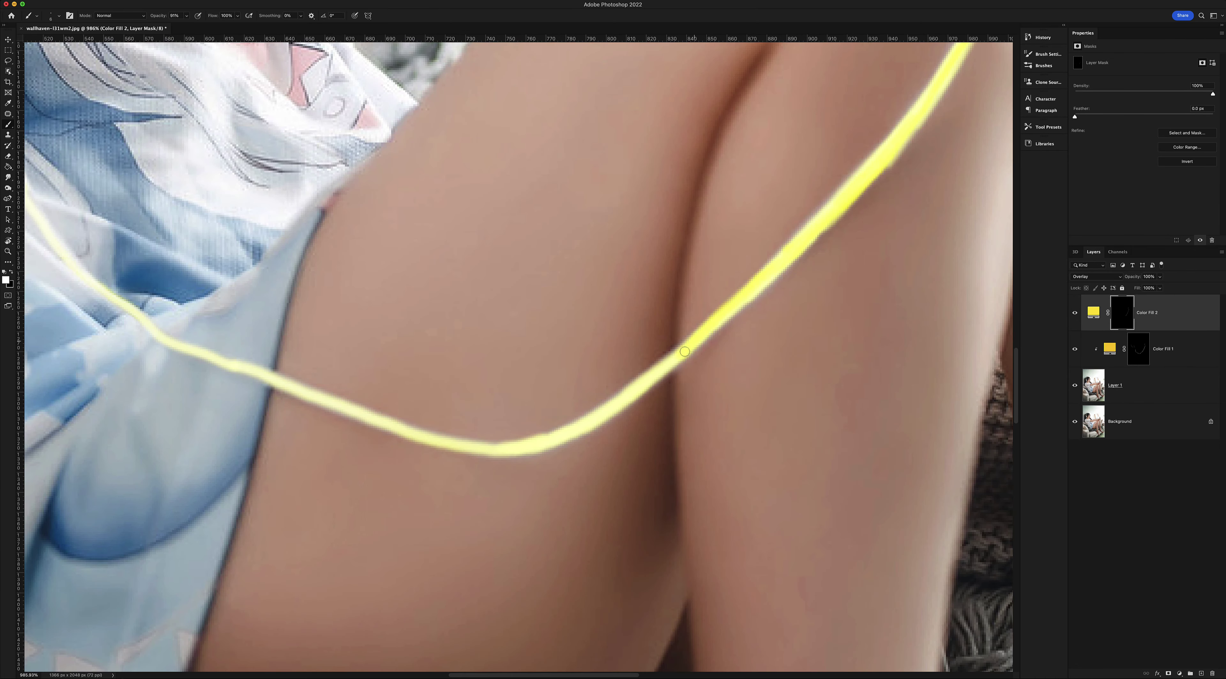
{"action": "scroll", "coordinate": [489, 454], "scroll_direction": "up", "scroll_amount": 5}
{"action": "scroll", "coordinate": [489, 453], "scroll_direction": "left", "scroll_amount": 5}
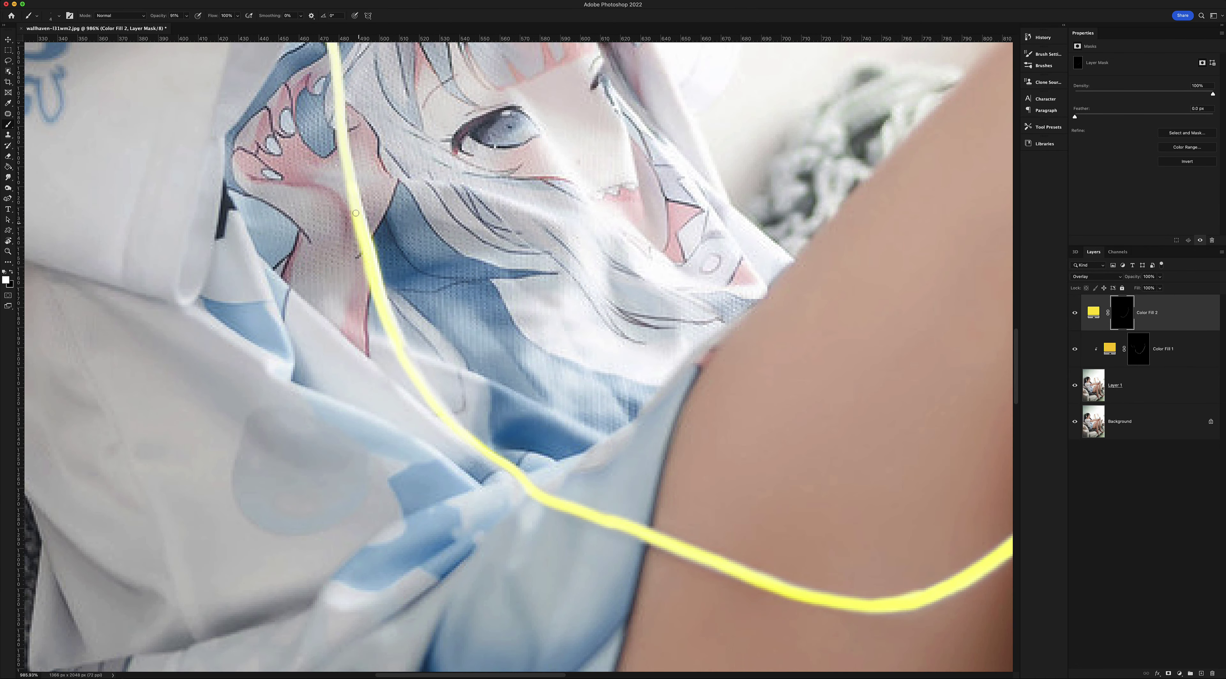
{"action": "scroll", "coordinate": [356, 213], "scroll_direction": "up", "scroll_amount": 10}
{"action": "scroll", "coordinate": [356, 213], "scroll_direction": "left", "scroll_amount": 3}
{"action": "scroll", "coordinate": [526, 355], "scroll_direction": "up", "scroll_amount": 7}
{"action": "scroll", "coordinate": [526, 355], "scroll_direction": "left", "scroll_amount": 4}
{"action": "scroll", "coordinate": [502, 298], "scroll_direction": "up", "scroll_amount": 7}
{"action": "scroll", "coordinate": [502, 298], "scroll_direction": "left", "scroll_amount": 7}
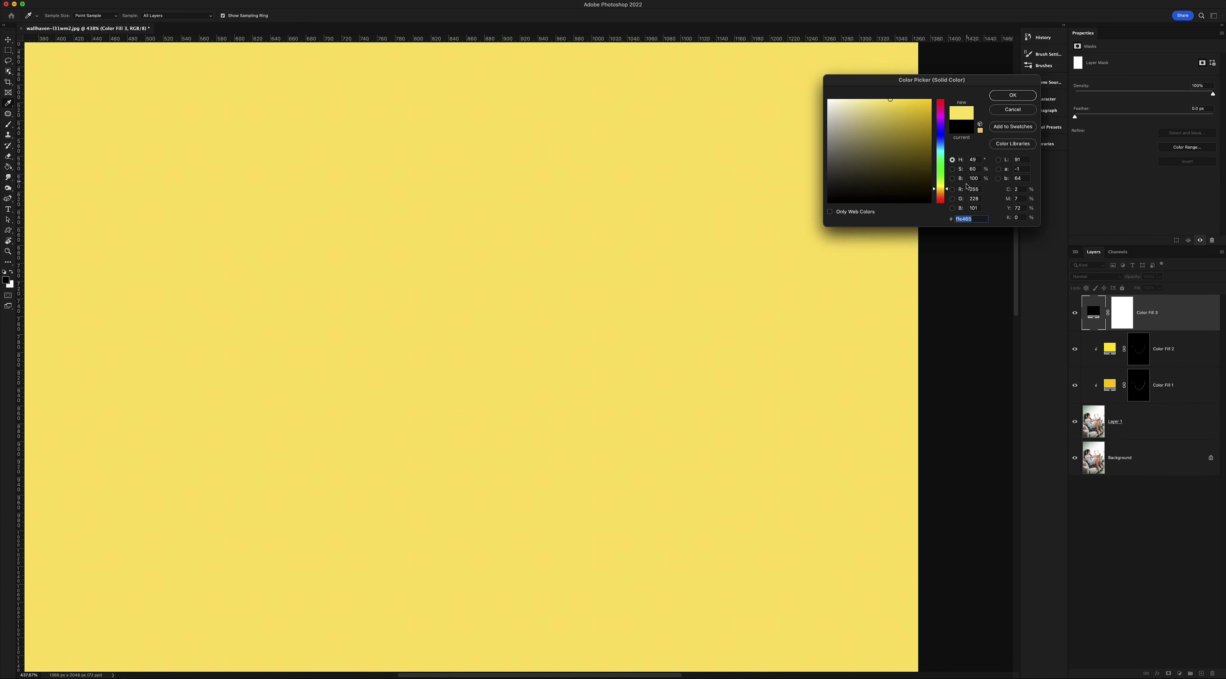
Add a third yellow Solid Color fill in Overlay mode with an inverted mask
{"action": "left_click", "coordinate": [963, 217]}
{"action": "left_click", "coordinate": [1095, 276]}
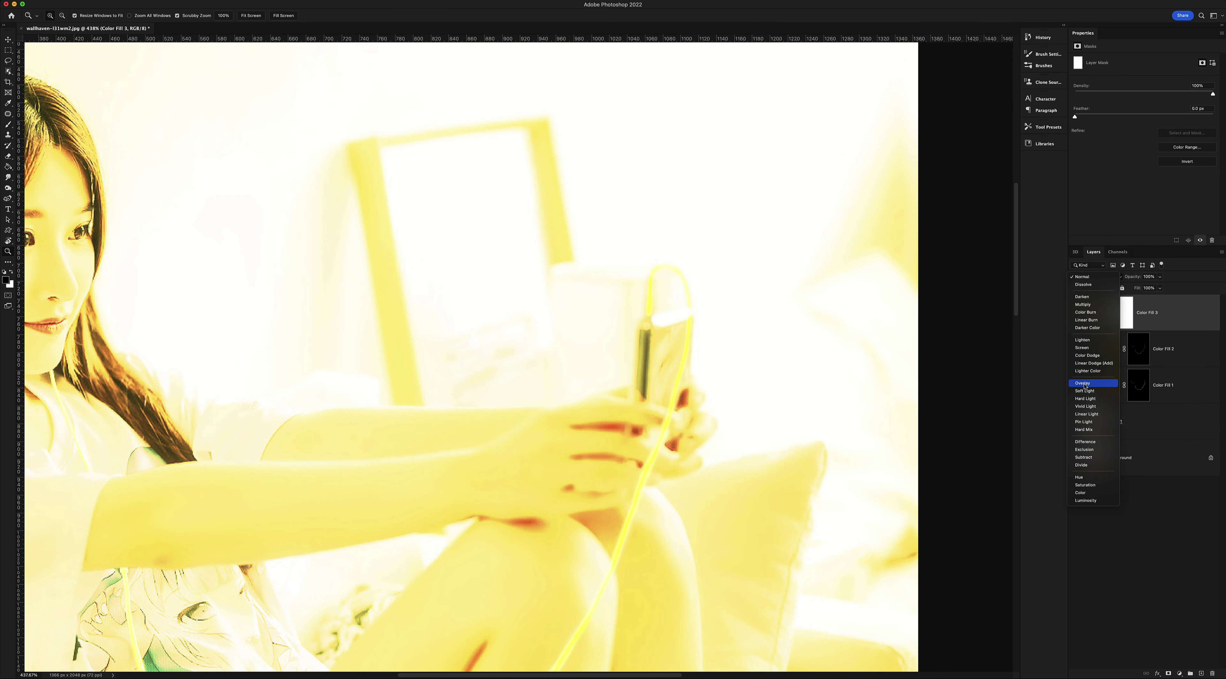
{"action": "left_click", "coordinate": [1082, 383]}
{"action": "key", "text": "ctrl+i"}
{"action": "key", "text": "b"}
{"action": "key", "text": "x"}
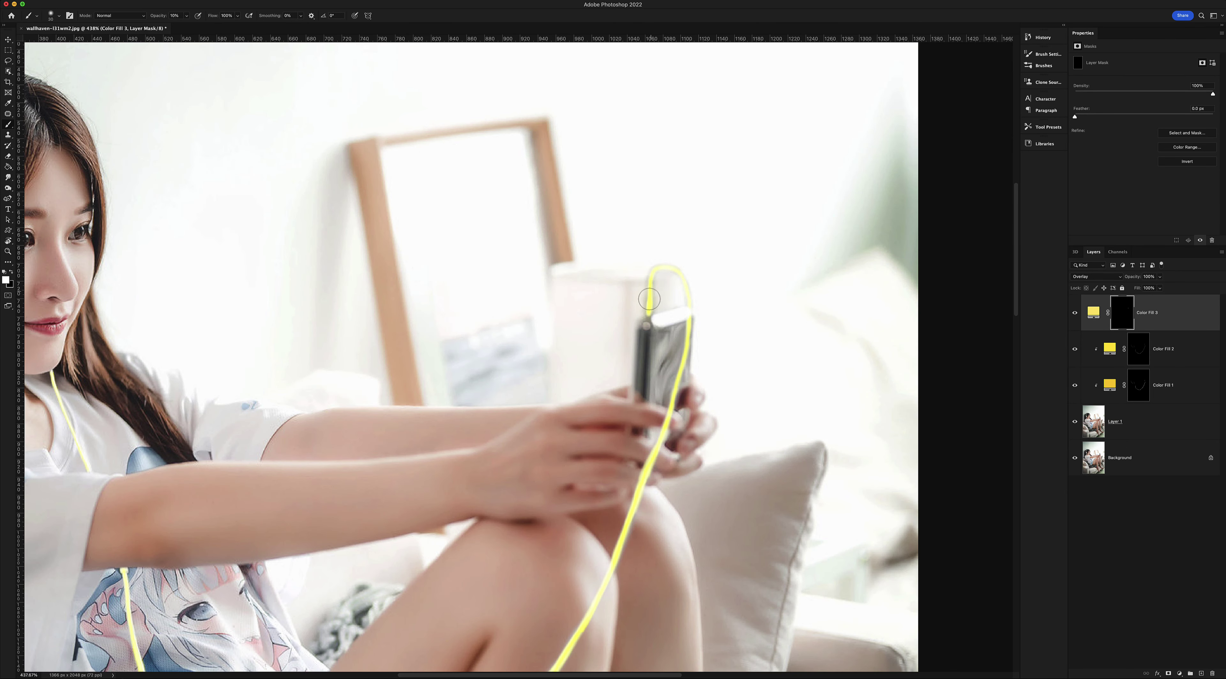
Brush the third fill's glow along the cable from the phone down to the lower loop
{"action": "mouse_move", "coordinate": [649, 299]}
{"action": "left_mouse_down"}
{"action": "mouse_move", "coordinate": [667, 414]}
{"action": "mouse_move", "coordinate": [614, 571]}
{"action": "left_mouse_up"}
{"action": "scroll", "coordinate": [614, 571], "scroll_direction": "down", "scroll_amount": 5}
{"action": "scroll", "coordinate": [614, 571], "scroll_direction": "left", "scroll_amount": 3}
{"action": "mouse_move", "coordinate": [685, 395]}
{"action": "left_mouse_down"}
{"action": "mouse_move", "coordinate": [603, 508]}
{"action": "mouse_move", "coordinate": [467, 592]}
{"action": "left_mouse_up"}
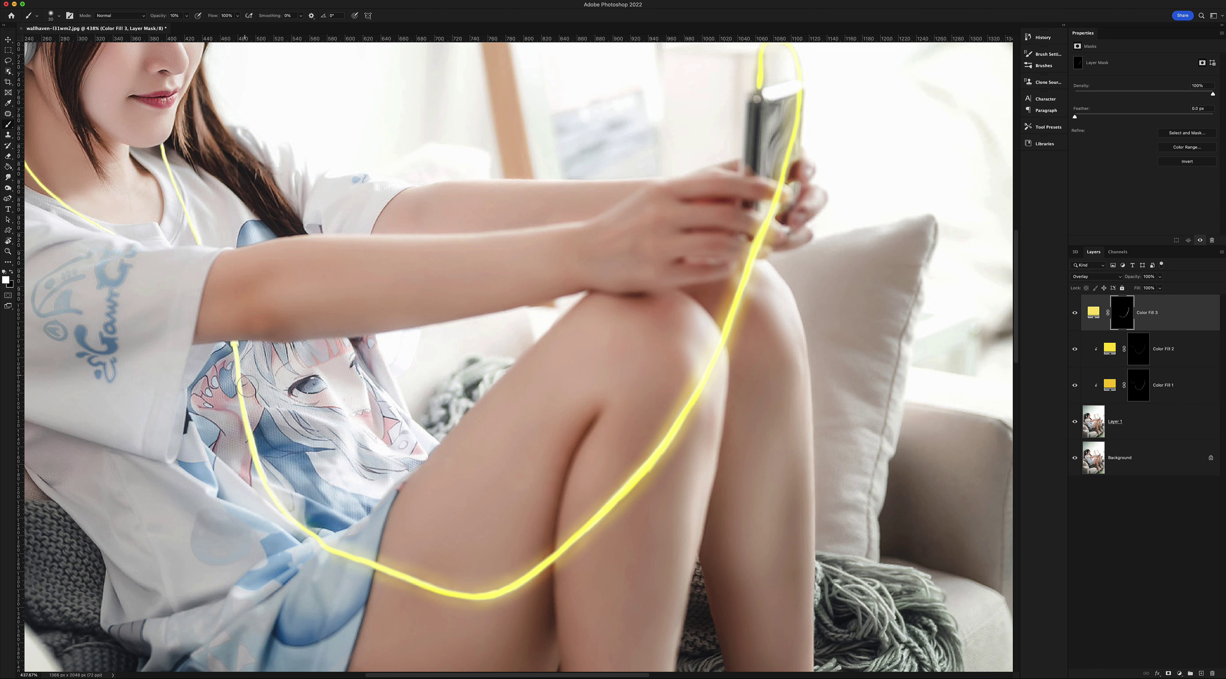
{"action": "left_click_drag", "start_coordinate": [316, 537], "coordinate": [236, 350]}
{"action": "key", "text": "ctrl+0"}
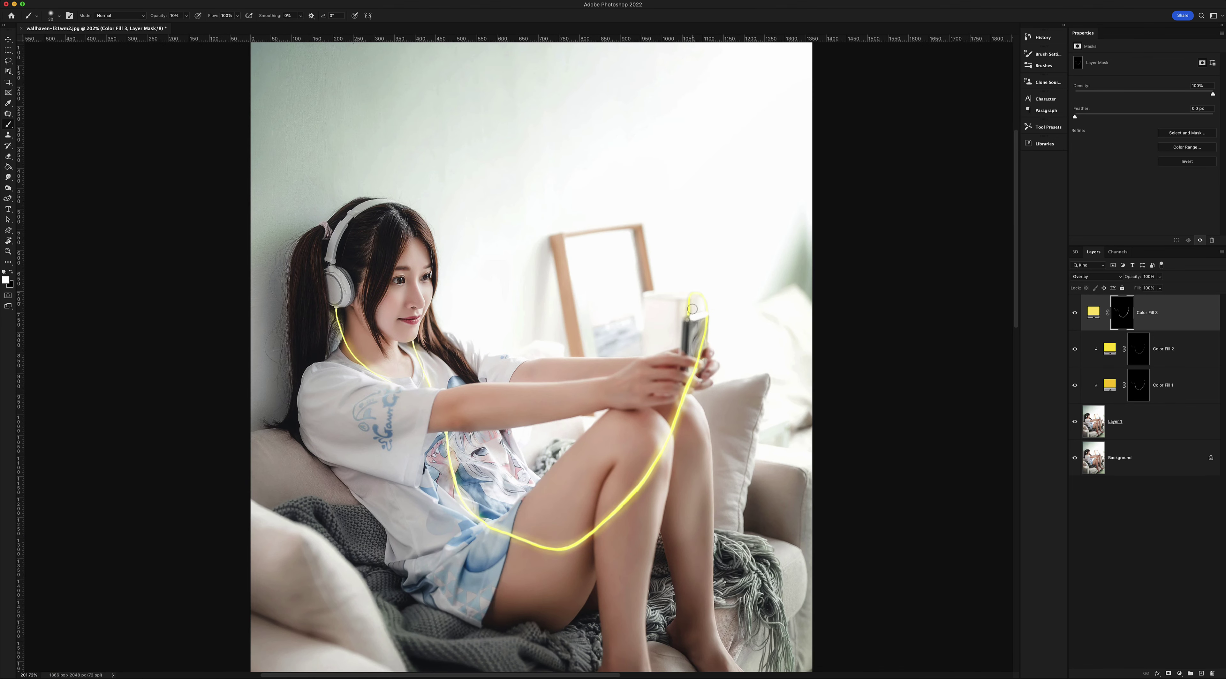
Add a NightFromDay.CUBE Color Lookup placed below the yellow glow fills
{"action": "left_click", "coordinate": [1100, 331], "text": "alt"}
{"action": "left_click", "coordinate": [1132, 199]}
{"action": "mouse_move", "coordinate": [1166, 312]}
{"action": "left_mouse_down"}
{"action": "mouse_move", "coordinate": [1166, 422]}
{"action": "mouse_move", "coordinate": [1150, 299]}
{"action": "left_mouse_up"}
{"action": "key", "text": "z"}
{"action": "left_click_drag", "start_coordinate": [476, 333], "coordinate": [524, 333]}
Add a pale-yellow Solid Color fill in Screen mode with an inverted mask
{"action": "left_click", "coordinate": [1180, 674]}
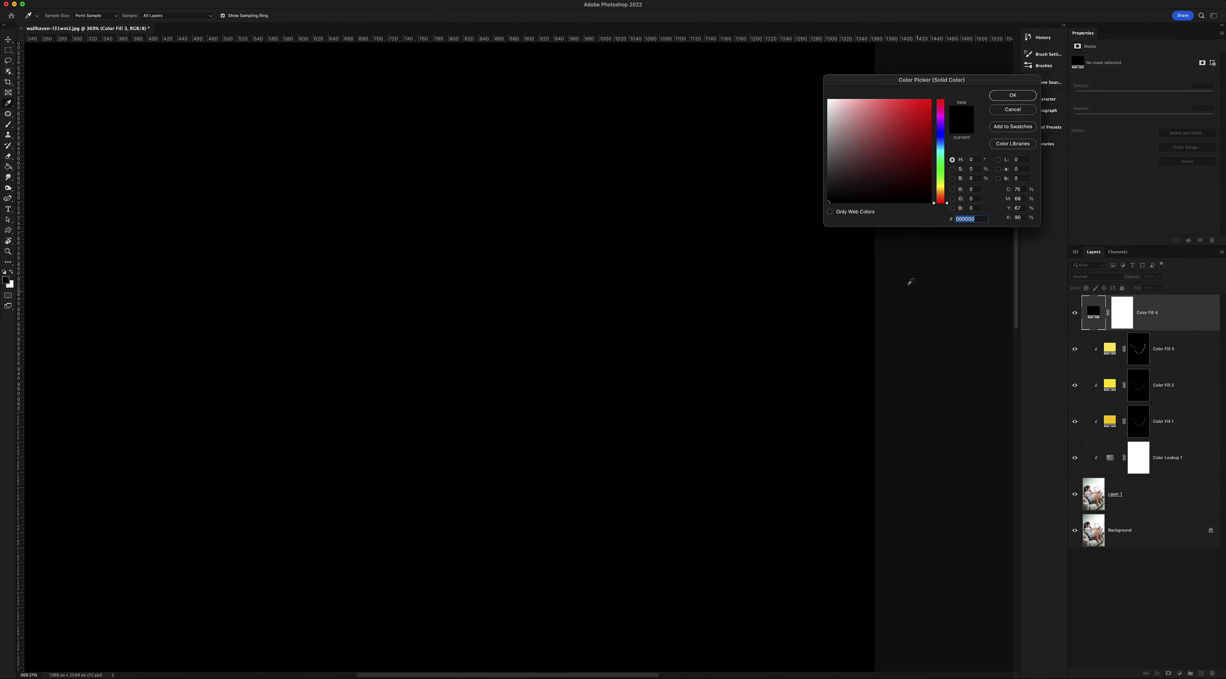
{"action": "left_click", "coordinate": [924, 102]}
{"action": "left_click", "coordinate": [961, 214]}
{"action": "left_click", "coordinate": [1095, 276]}
{"action": "left_click", "coordinate": [1091, 348]}
{"action": "key", "text": "ctrl+i"}
{"action": "key", "text": "b"}
{"action": "key", "text": "x"}
Brush a bright core glow along the cable with a soft, enlarged brush
{"action": "mouse_move", "coordinate": [662, 199]}
{"action": "left_mouse_down"}
{"action": "mouse_move", "coordinate": [499, 568]}
{"action": "mouse_move", "coordinate": [618, 432]}
{"action": "mouse_move", "coordinate": [671, 480]}
{"action": "left_mouse_up"}
{"action": "left_click_drag", "start_coordinate": [177, 138], "coordinate": [276, 266]}
{"action": "left_click", "coordinate": [59, 15]}
{"action": "key", "text": "Escape"}
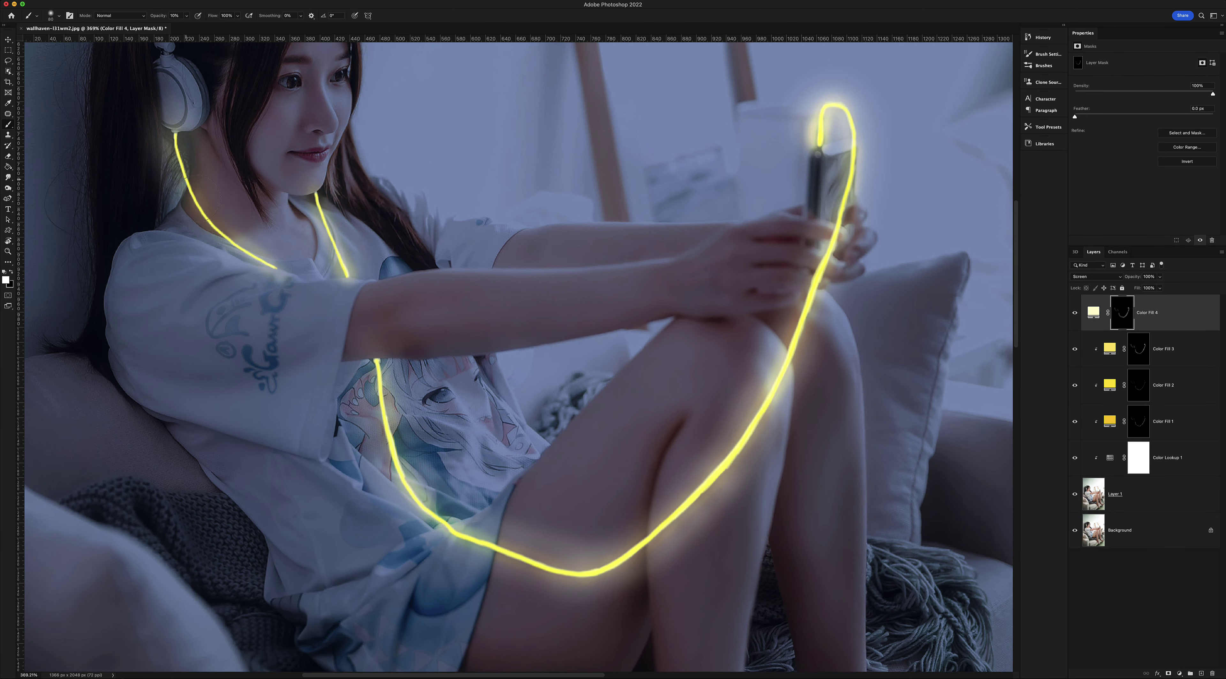
{"action": "left_click_drag", "start_coordinate": [316, 195], "coordinate": [419, 490]}
{"action": "mouse_move", "coordinate": [809, 142]}
{"action": "left_mouse_down"}
{"action": "mouse_move", "coordinate": [835, 117]}
{"action": "mouse_move", "coordinate": [176, 138]}
{"action": "left_mouse_up"}
{"action": "key", "text": "bracketright"}
{"action": "key", "text": "bracketright"}
{"action": "key", "text": "bracketright"}
{"action": "key", "text": "x"}
{"action": "mouse_move", "coordinate": [547, 369]}
{"action": "left_mouse_down"}
{"action": "mouse_move", "coordinate": [428, 369]}
{"action": "mouse_move", "coordinate": [618, 368]}
{"action": "left_mouse_up"}
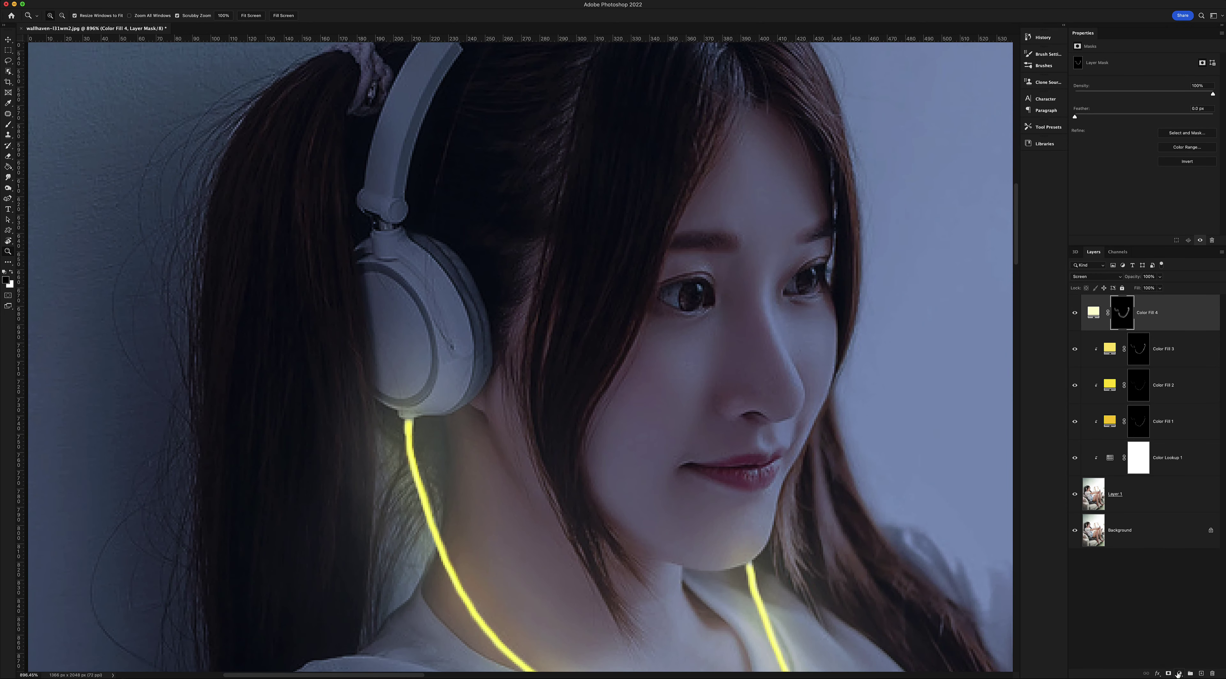
Add a red Solid Color fill in Hard Light mode with an inverted mask for the ear cup ring
{"action": "left_click", "coordinate": [1179, 674]}
{"action": "key", "text": "Return"}
{"action": "left_click", "coordinate": [1095, 277]}
{"action": "left_click", "coordinate": [1085, 399]}
{"action": "key", "text": "ctrl+i"}
{"action": "key", "text": "b"}
{"action": "key", "text": "ctrl+equal"}
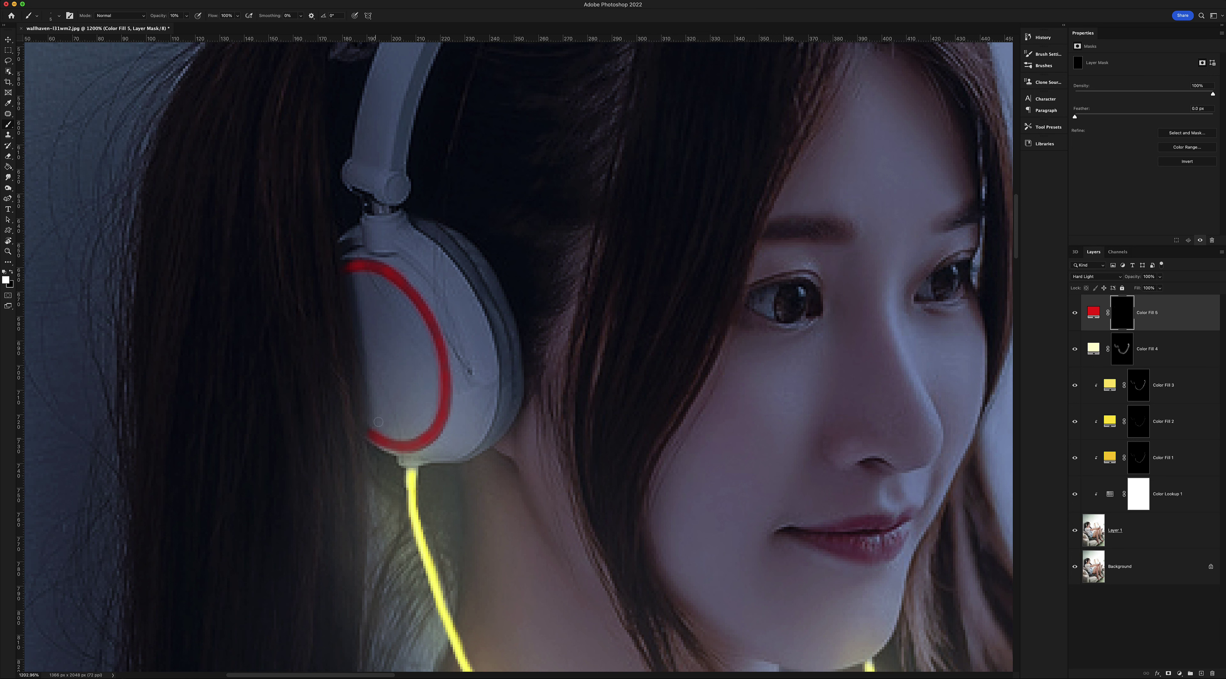
Add a white Solid Color fill in Screen mode with an inverted mask
{"action": "left_click", "coordinate": [1180, 674]}
{"action": "left_click", "coordinate": [1175, 492]}
{"action": "key", "text": "Return"}
{"action": "left_click", "coordinate": [1094, 276]}
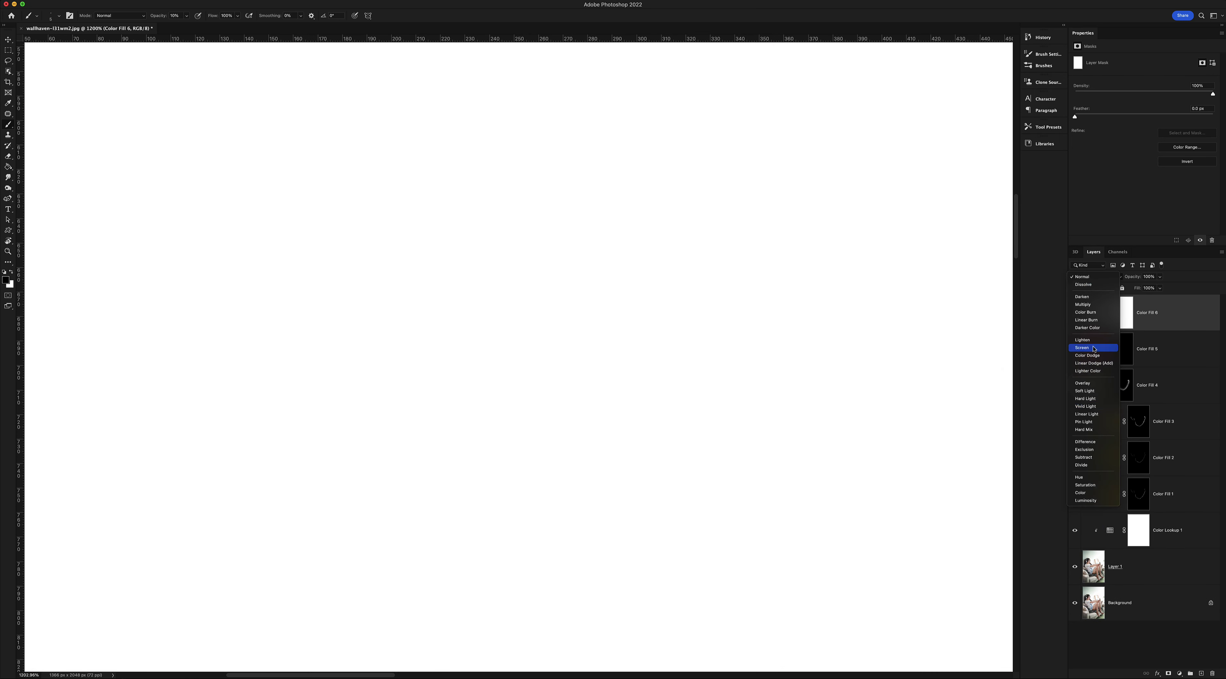
{"action": "left_click", "coordinate": [1085, 346]}
{"action": "key", "text": "ctrl+i"}
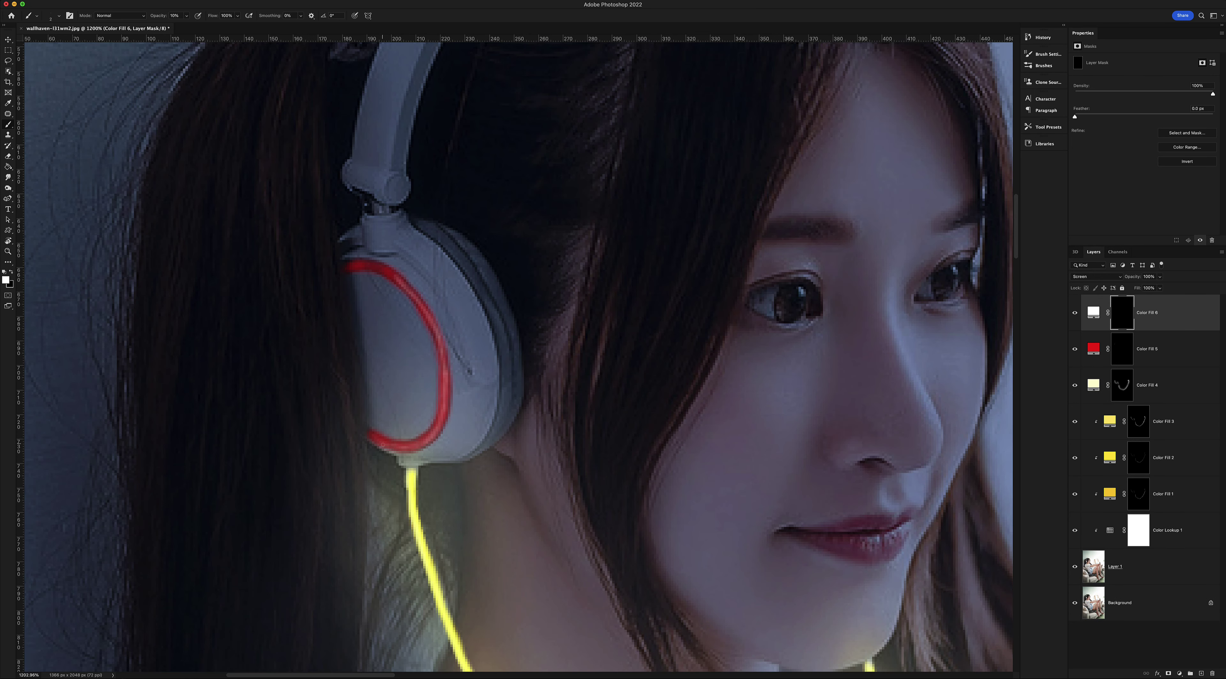
Shrink the brush, raise its opacity, and paint the ear cup's bright white core
{"action": "key", "text": "bracketleft"}
{"action": "scroll", "coordinate": [375, 259], "scroll_direction": "up", "scroll_amount": 5}
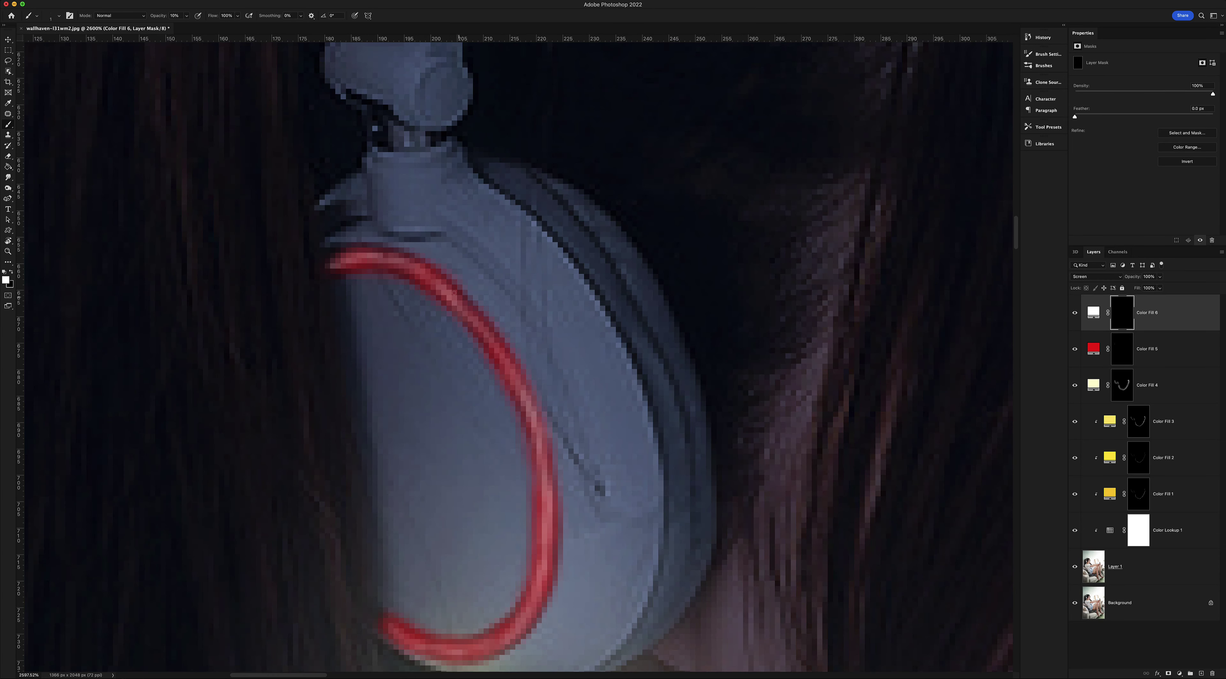
{"action": "scroll", "coordinate": [317, 271], "scroll_direction": "down", "scroll_amount": 10}
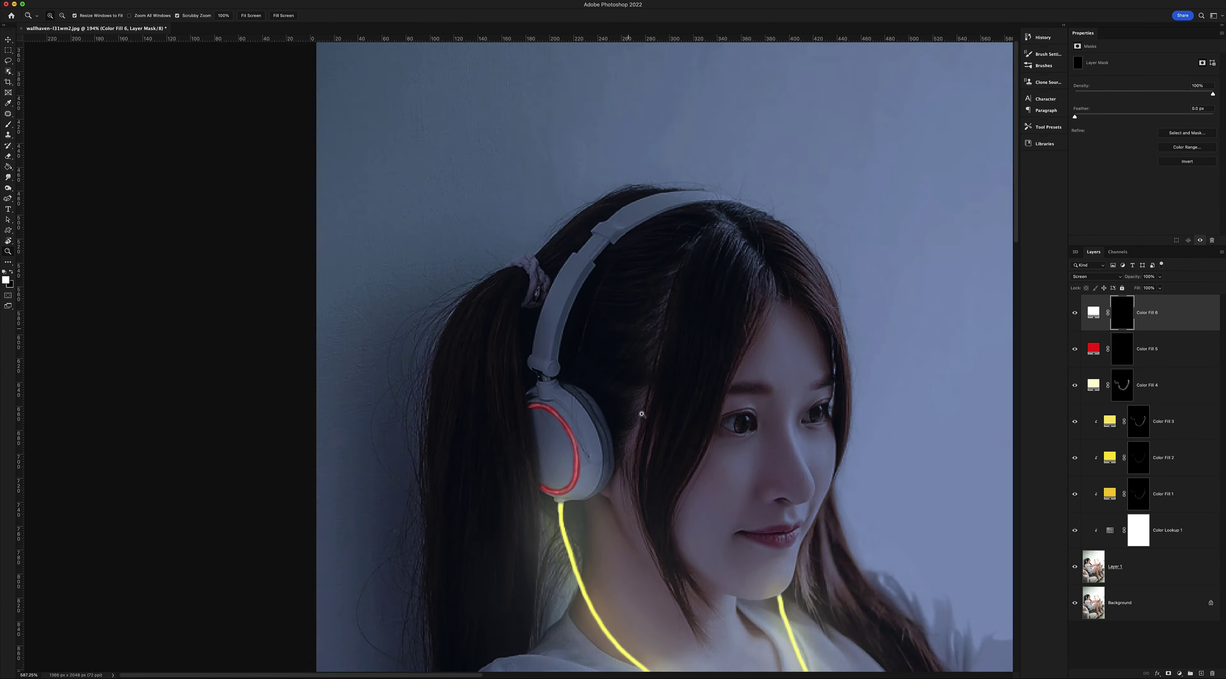
{"action": "scroll", "coordinate": [317, 271], "scroll_direction": "up", "scroll_amount": 5}
{"action": "key", "text": "4"}
{"action": "key", "text": "9"}
{"action": "scroll", "coordinate": [317, 271], "scroll_direction": "up", "scroll_amount": 6}
{"action": "scroll", "coordinate": [447, 311], "scroll_direction": "down", "scroll_amount": 3}
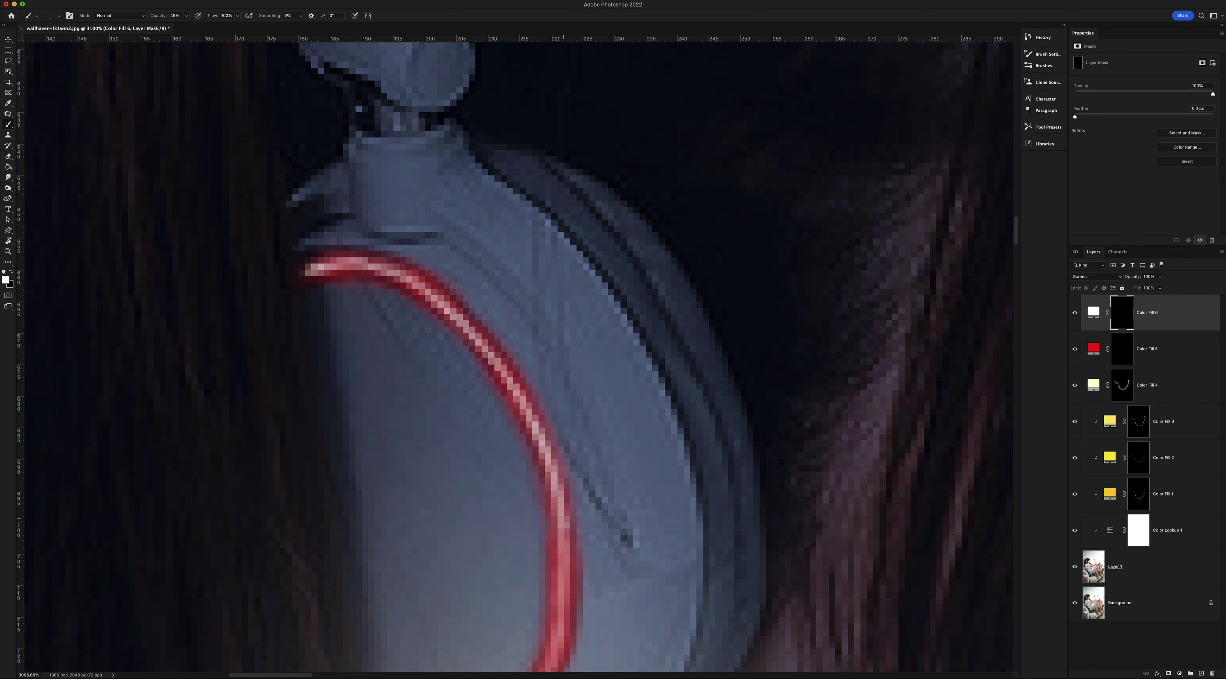
{"action": "scroll", "coordinate": [524, 333], "scroll_direction": "down", "scroll_amount": 3}
{"action": "scroll", "coordinate": [665, 305], "scroll_direction": "down", "scroll_amount": 2}
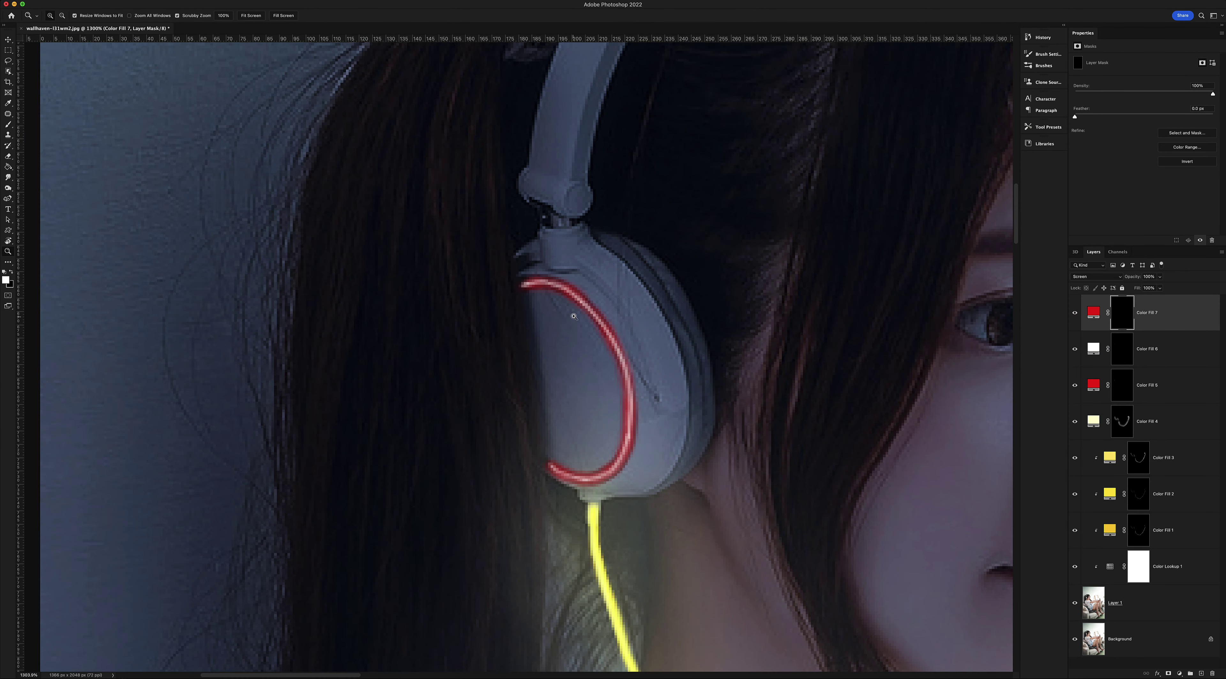
Make the new fill red and brush its glow around the ear cup ring
{"action": "left_click", "coordinate": [1045, 55]}
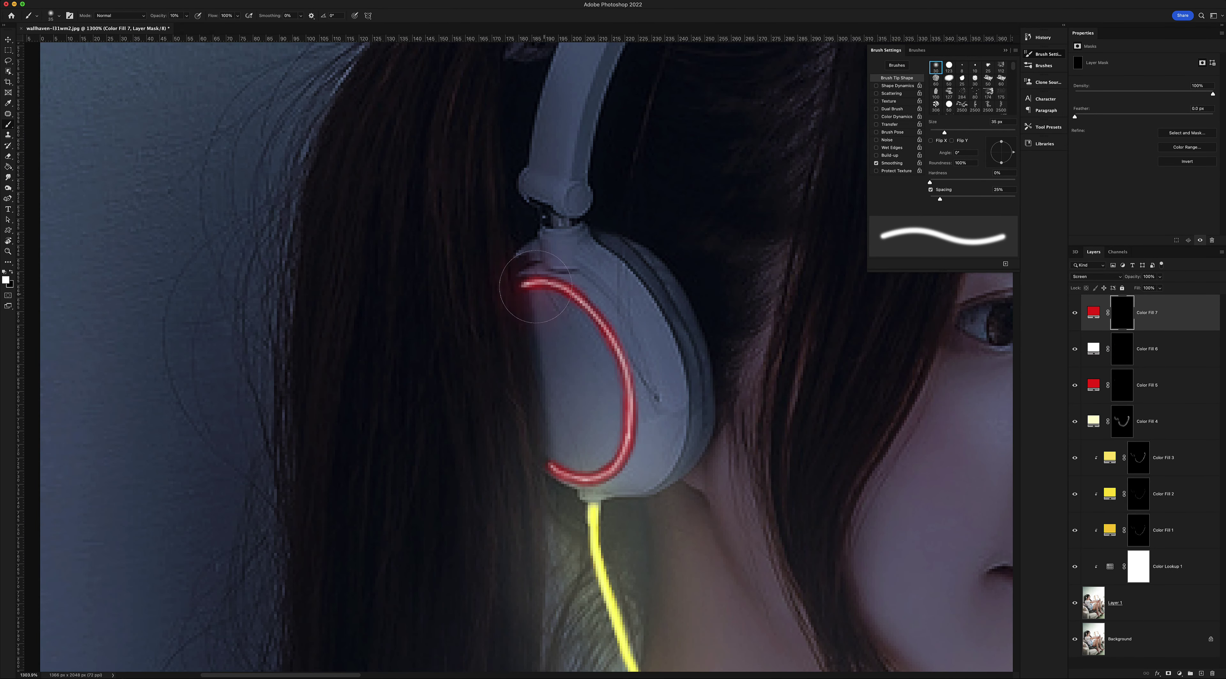
{"action": "left_click_drag", "start_coordinate": [535, 287], "coordinate": [619, 471]}
{"action": "mouse_move", "coordinate": [505, 214]}
{"action": "left_mouse_down"}
{"action": "mouse_move", "coordinate": [561, 295]}
{"action": "mouse_move", "coordinate": [588, 287]}
{"action": "left_mouse_up"}
{"action": "scroll", "coordinate": [729, 401], "scroll_direction": "down", "scroll_amount": 5}
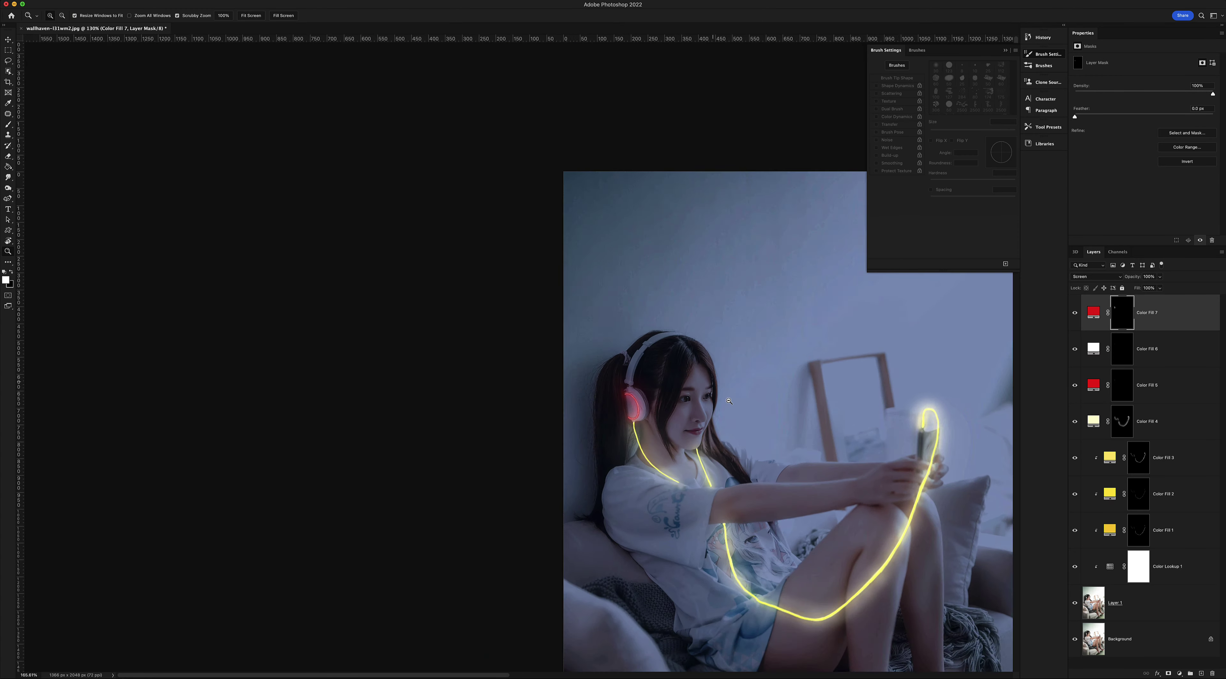
{"action": "scroll", "coordinate": [728, 401], "scroll_direction": "up", "scroll_amount": 3}
{"action": "scroll", "coordinate": [666, 371], "scroll_direction": "down", "scroll_amount": 4}
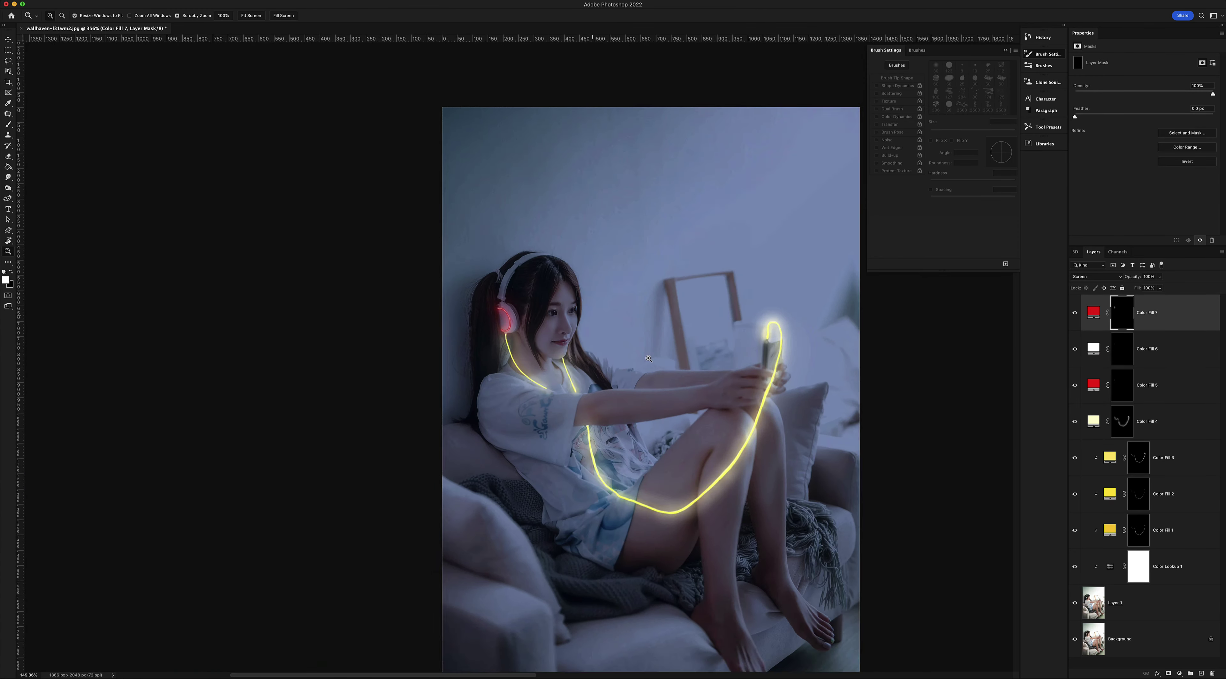
Add a darker blue night Color Lookup and mask it off the girl and cable in black
{"action": "left_click", "coordinate": [1166, 567]}
{"action": "left_click", "coordinate": [1180, 674]}
{"action": "left_click", "coordinate": [1152, 266]}
{"action": "key", "text": "b"}
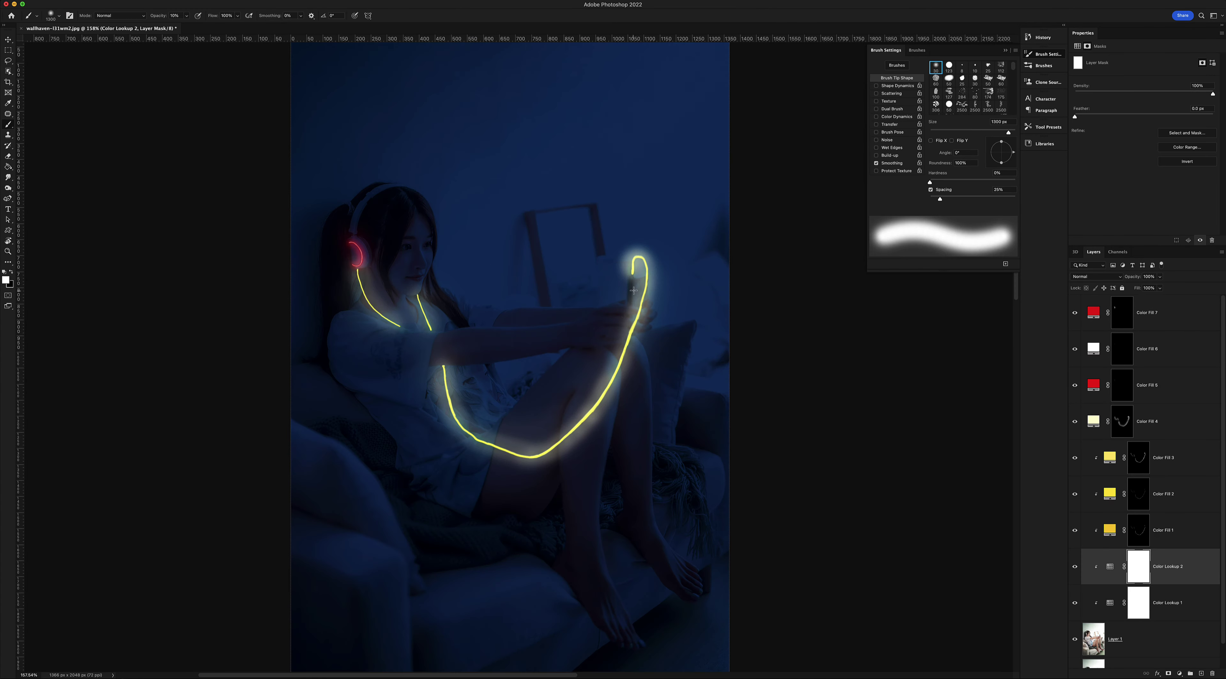
{"action": "scroll", "coordinate": [634, 291], "scroll_direction": "up", "scroll_amount": 2}
{"action": "key", "text": "x"}
{"action": "left_click_drag", "start_coordinate": [634, 290], "coordinate": [706, 364]}
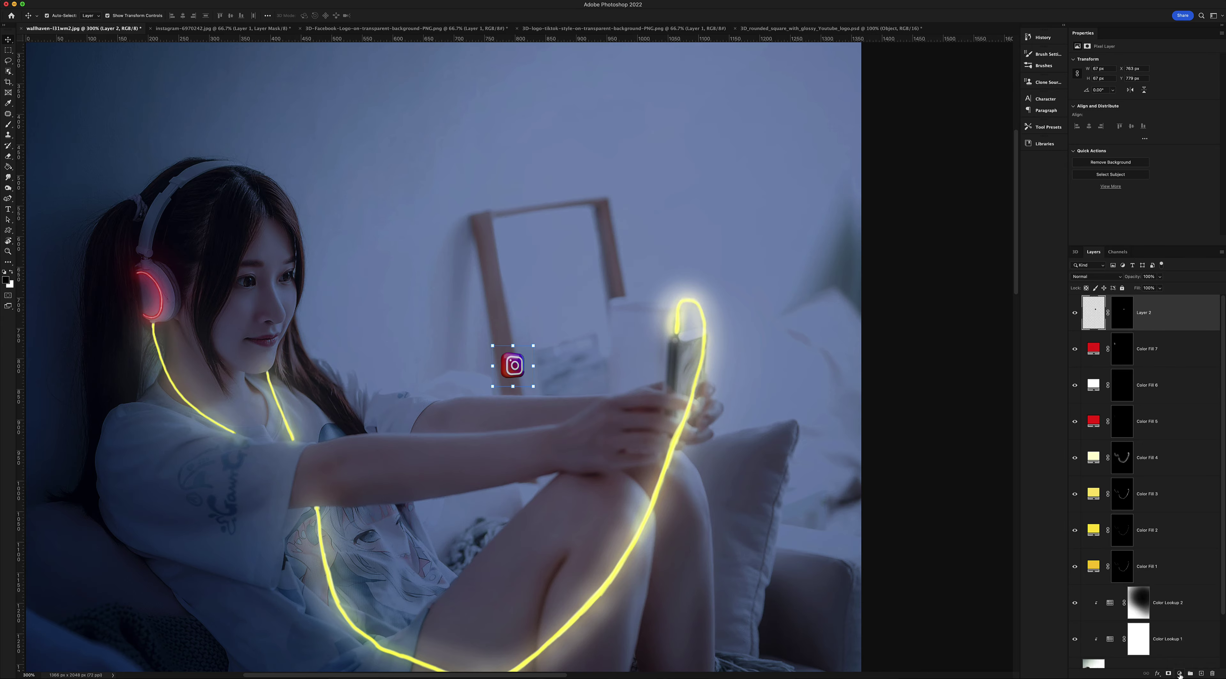
Add a red Solid Color fill in Color Dodge mode with an inverted mask
{"action": "left_click", "coordinate": [1179, 675]}
{"action": "left_click", "coordinate": [1190, 413]}
{"action": "left_click", "coordinate": [1012, 102]}
{"action": "left_click", "coordinate": [1096, 277]}
{"action": "left_click", "coordinate": [1090, 383]}
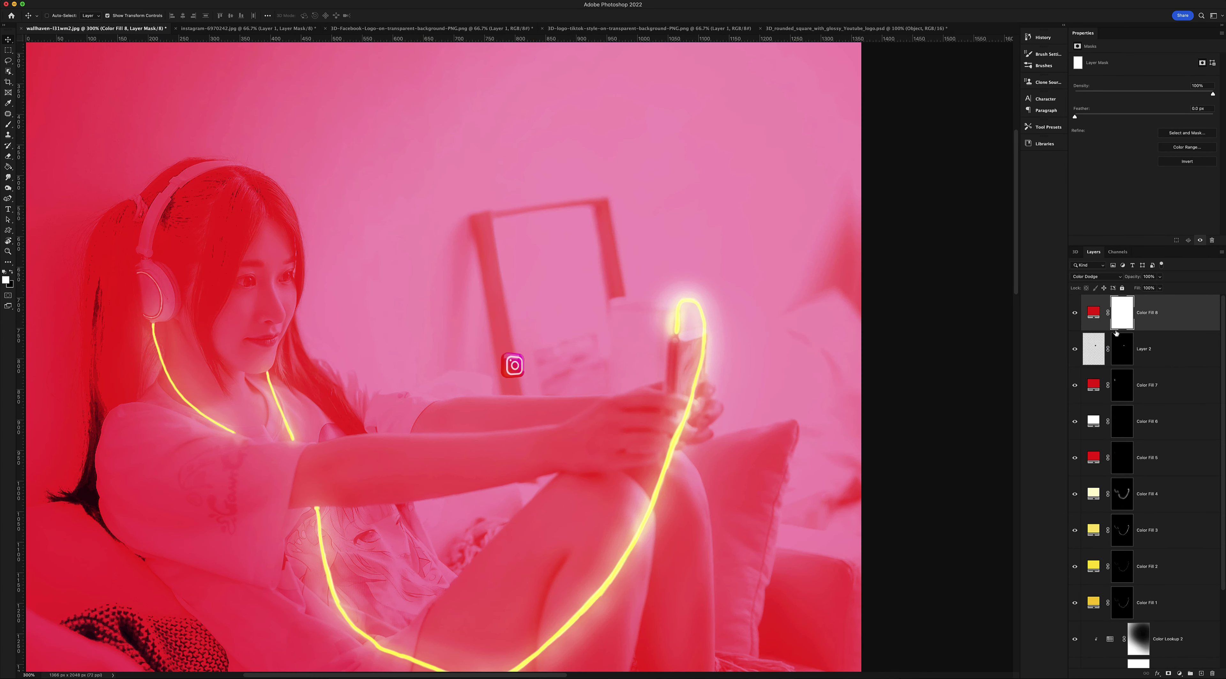
{"action": "key", "text": "ctrl+i"}
{"action": "key", "text": "b"}
{"action": "left_click", "coordinate": [512, 365]}
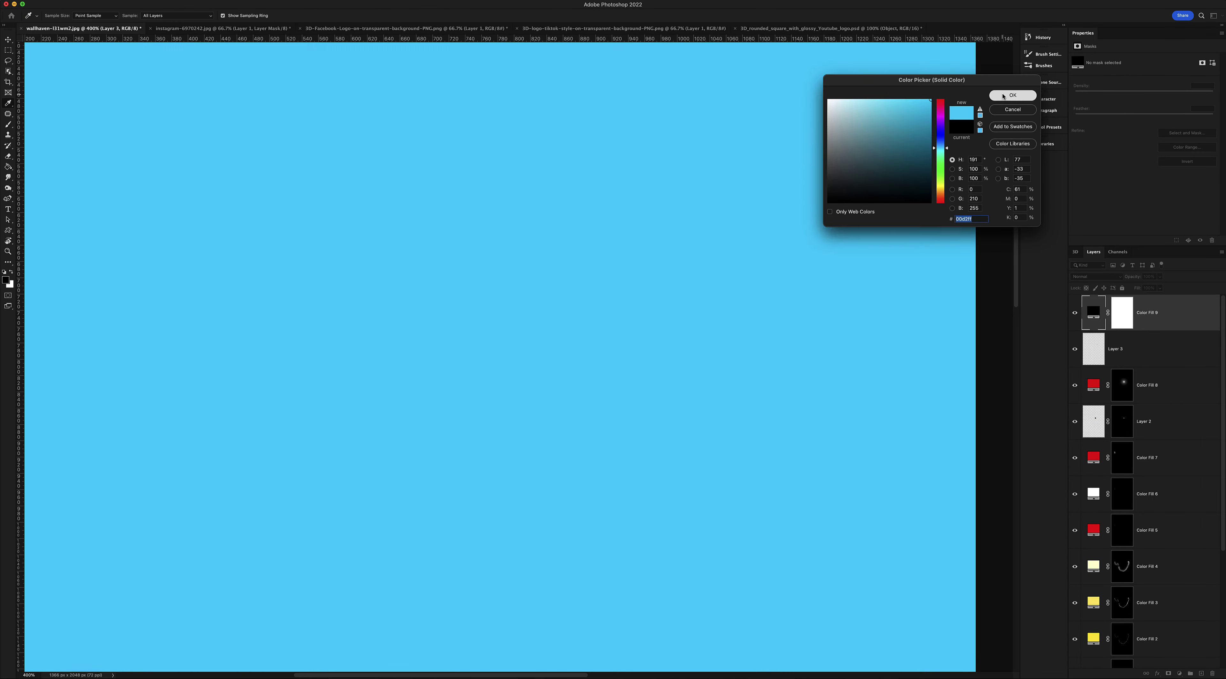
Add a cyan fill with an inverted mask and paint a cyan glow around the TikTok icon
{"action": "left_click", "coordinate": [1012, 95]}
{"action": "key", "text": "alt+shift+d"}
{"action": "key", "text": "ctrl+i"}
{"action": "key", "text": "b"}
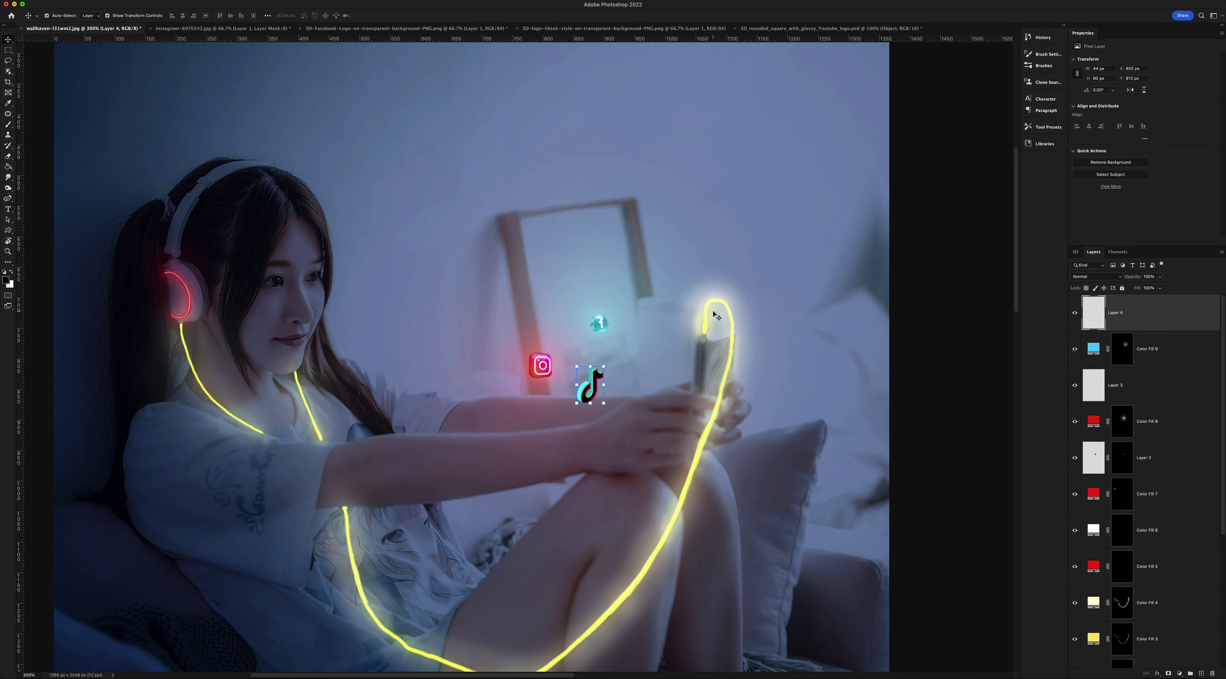
{"action": "key", "text": "ctrl+i"}
{"action": "key", "text": "b"}
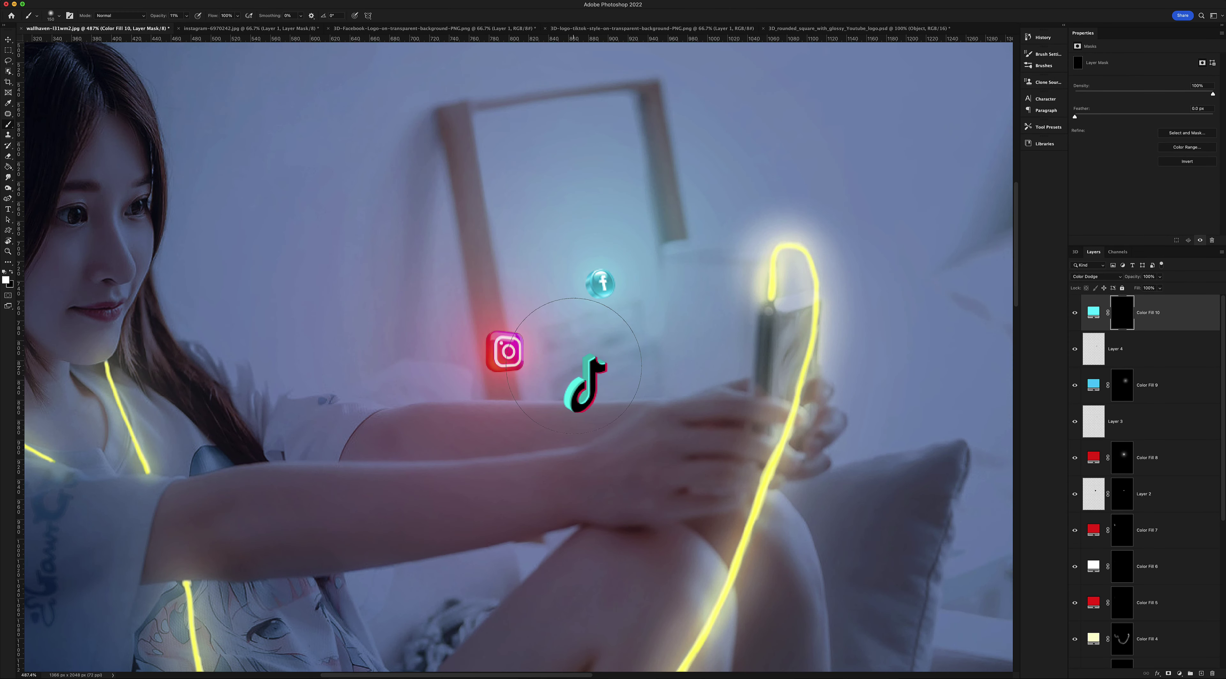
{"action": "left_click_drag", "start_coordinate": [590, 366], "coordinate": [538, 428]}
Add a magenta fill with an inverted mask and paint its glow around the TikTok icon
{"action": "left_click", "coordinate": [1179, 673]}
{"action": "left_click", "coordinate": [1183, 489]}
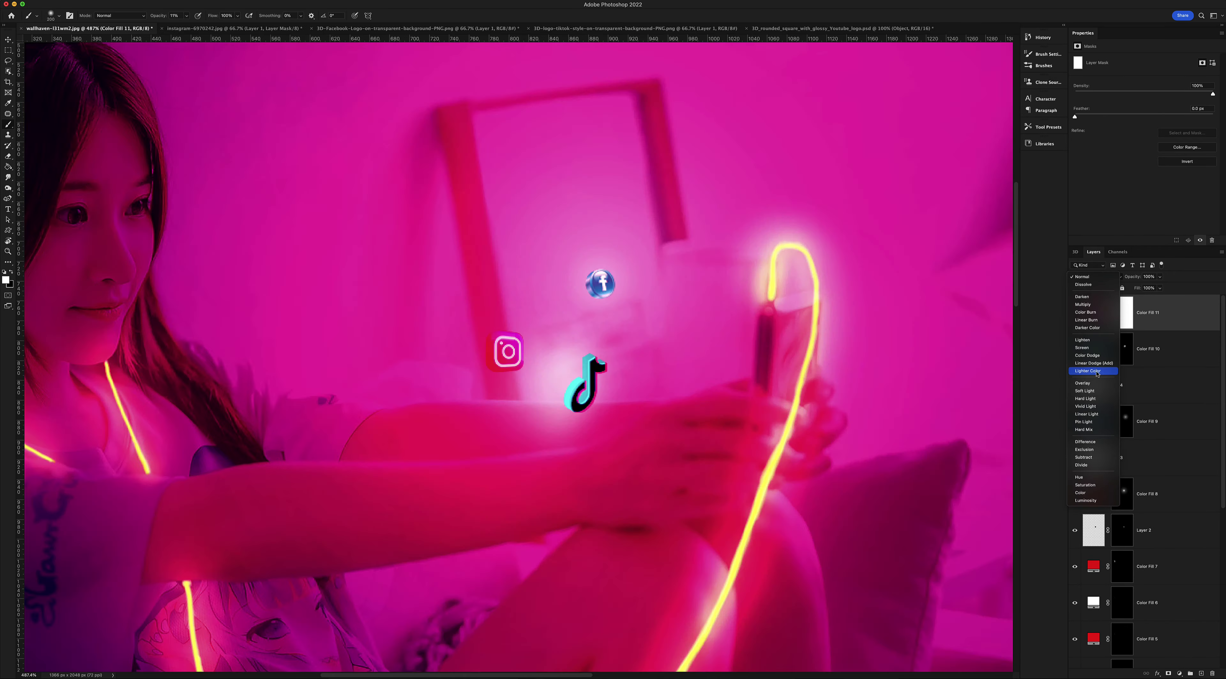
{"action": "key", "text": "Return"}
{"action": "key", "text": "ctrl+i"}
{"action": "left_click_drag", "start_coordinate": [573, 376], "coordinate": [592, 395]}
{"action": "key", "text": "z"}
{"action": "mouse_move", "coordinate": [714, 415]}
{"action": "left_mouse_down"}
{"action": "mouse_move", "coordinate": [666, 414]}
{"action": "mouse_move", "coordinate": [700, 415]}
{"action": "left_mouse_up"}
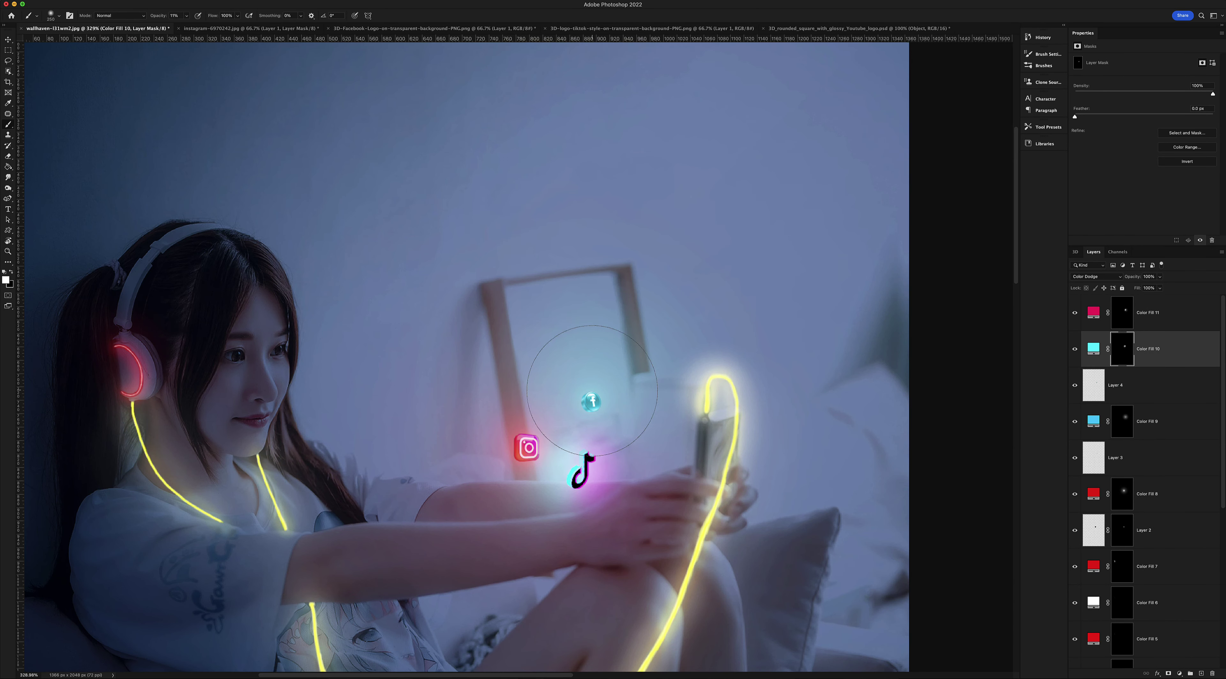
{"action": "left_click", "coordinate": [644, 505], "text": "ctrl"}
{"action": "left_click_drag", "start_coordinate": [673, 502], "coordinate": [644, 506]}
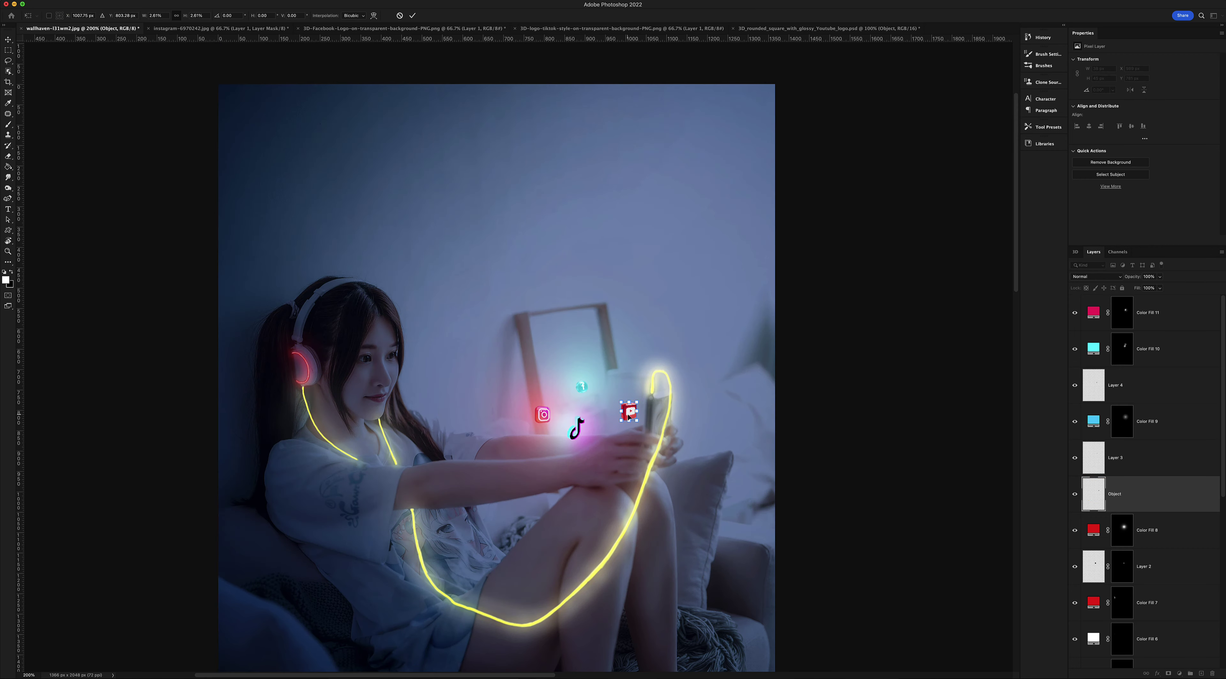
Commit the placed YouTube logo and hide its red Color Dodge fill behind an inverted mask
{"action": "key", "text": "Return"}
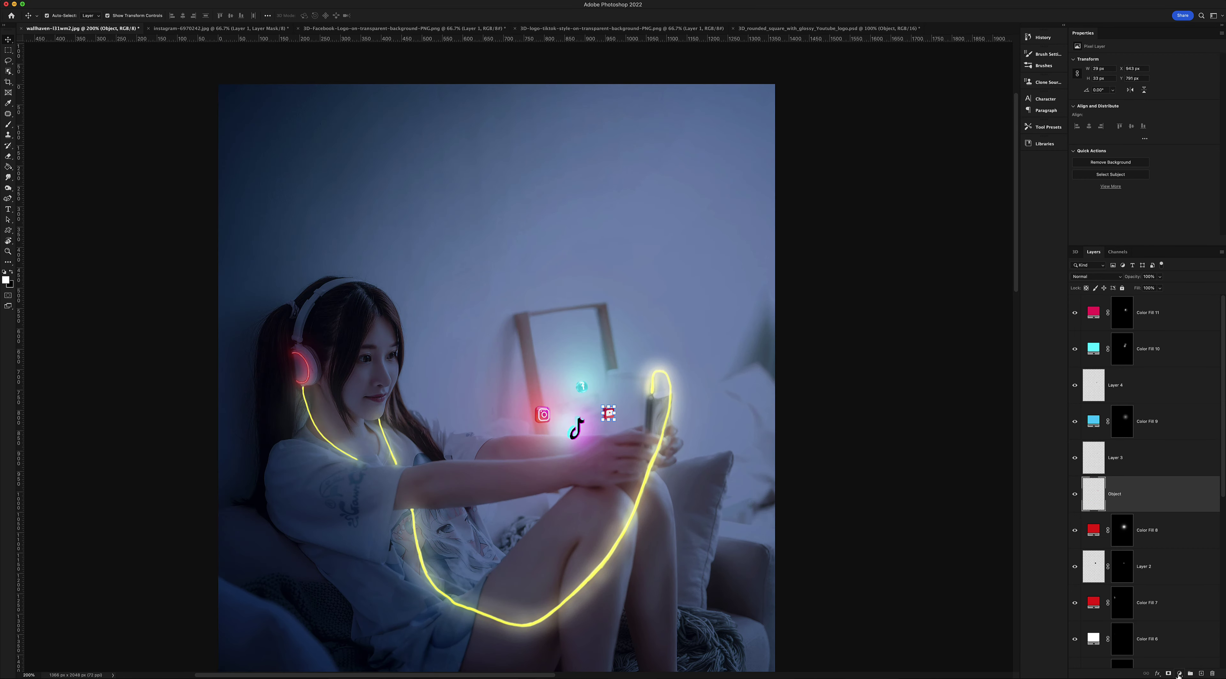
{"action": "key", "text": "ctrl+i"}
{"action": "key", "text": "b"}
{"action": "left_click", "coordinate": [608, 404]}
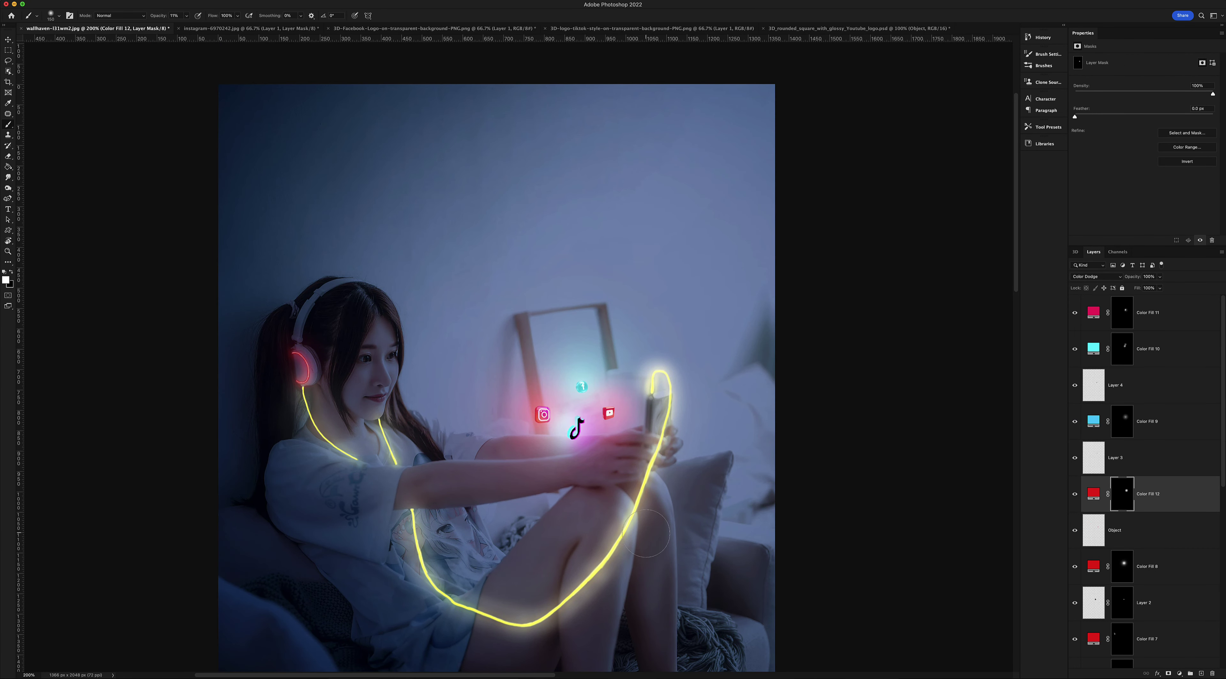
Shift the icon and glow layers, including Layer 2, to the left
{"action": "key", "text": "v"}
{"action": "left_click", "coordinate": [1161, 313], "text": "shift"}
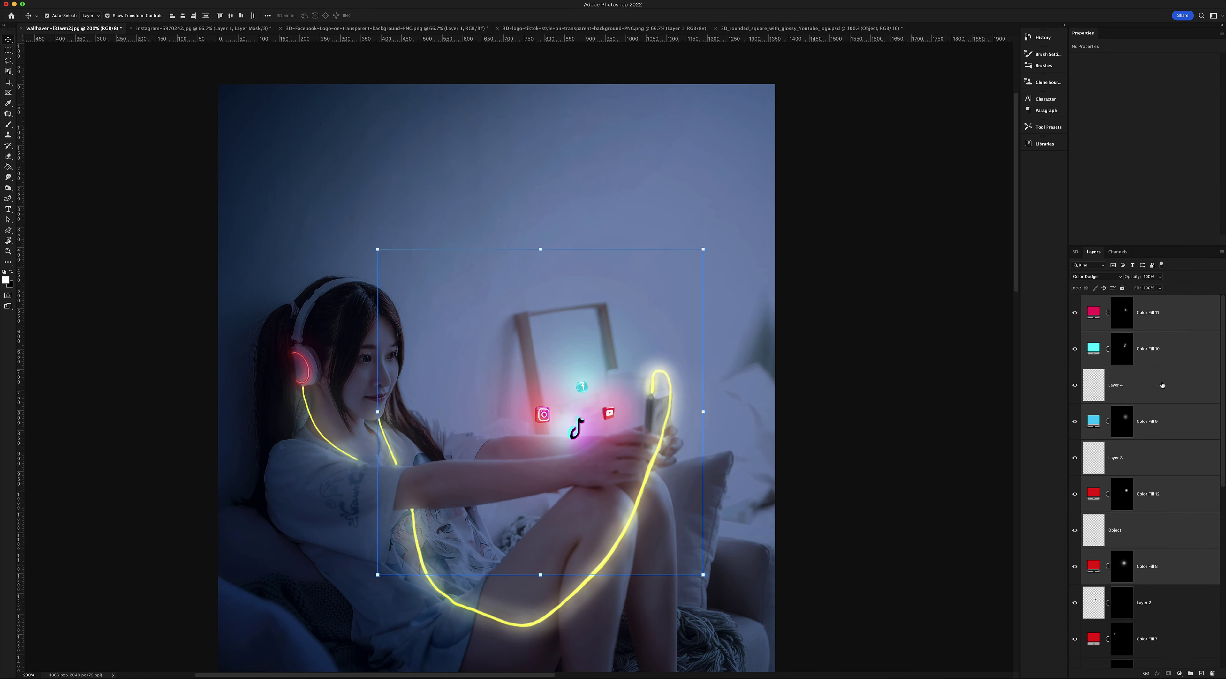
{"action": "left_click", "coordinate": [1162, 603], "text": "shift"}
{"action": "left_click_drag", "start_coordinate": [649, 345], "coordinate": [629, 345]}
Add a red solid colour fill that blends only into the photo's lighter tones via Blend If
{"action": "key", "text": "z"}
{"action": "left_click_drag", "start_coordinate": [571, 381], "coordinate": [619, 380]}
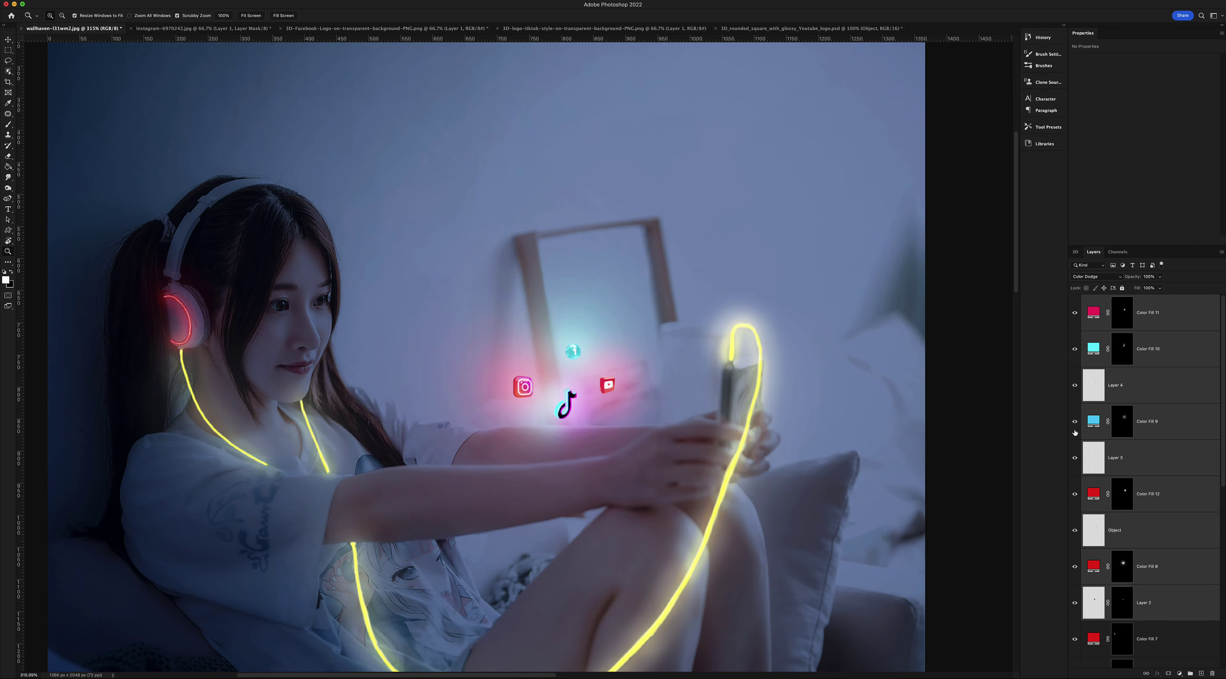
{"action": "left_click", "coordinate": [1156, 314]}
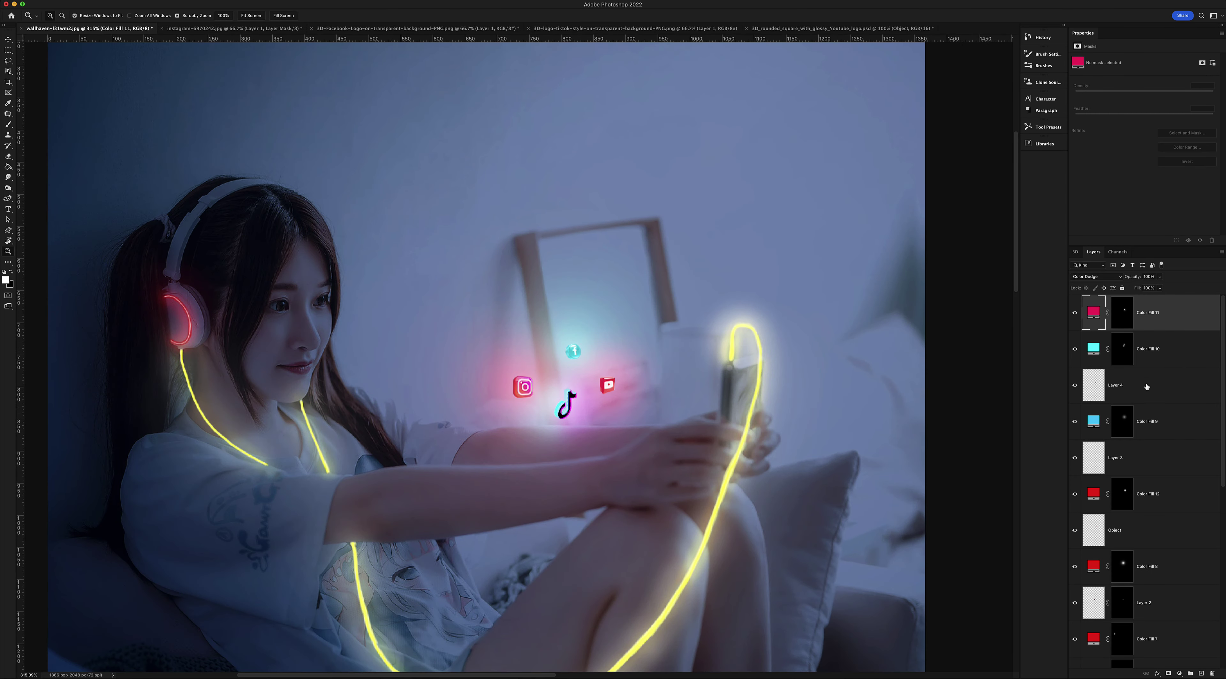
{"action": "left_click", "coordinate": [1179, 674]}
{"action": "left_click", "coordinate": [1013, 90]}
{"action": "left_click", "coordinate": [1095, 277]}
{"action": "left_click", "coordinate": [1090, 286]}
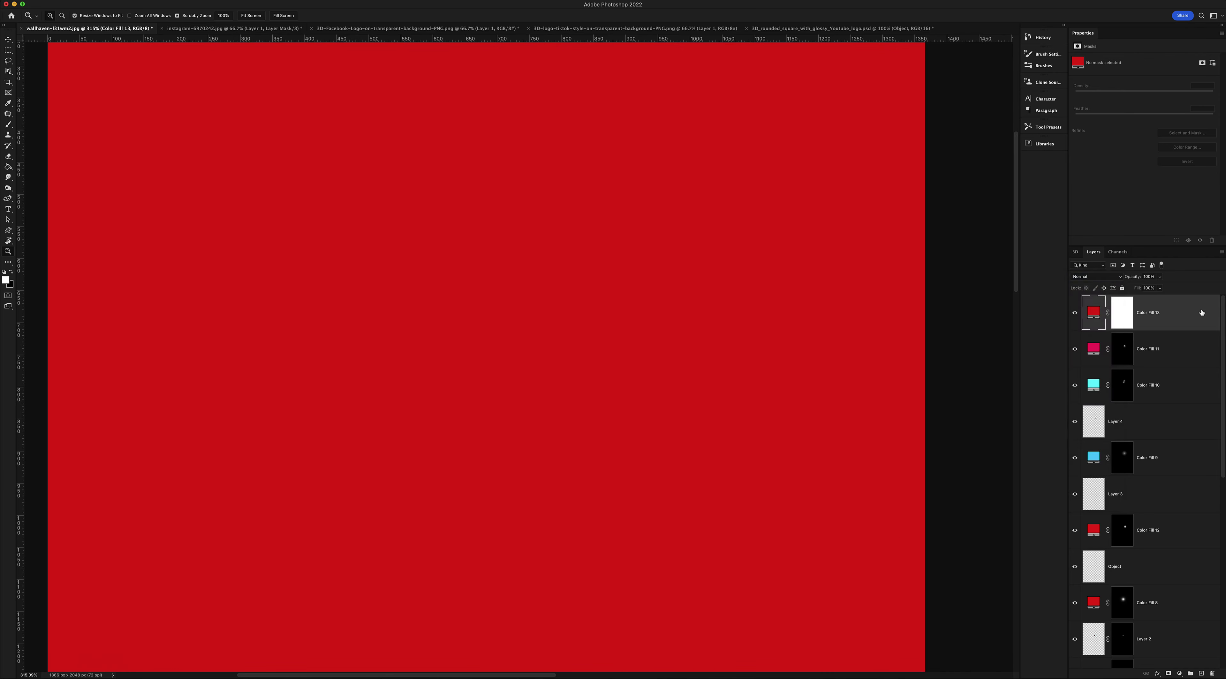
{"action": "double_click", "coordinate": [1201, 312]}
{"action": "left_click_drag", "start_coordinate": [890, 361], "coordinate": [918, 361]}
Mask Color Fill 13 and paint its red glow along the cable, phone and icons
{"action": "key", "text": "Return"}
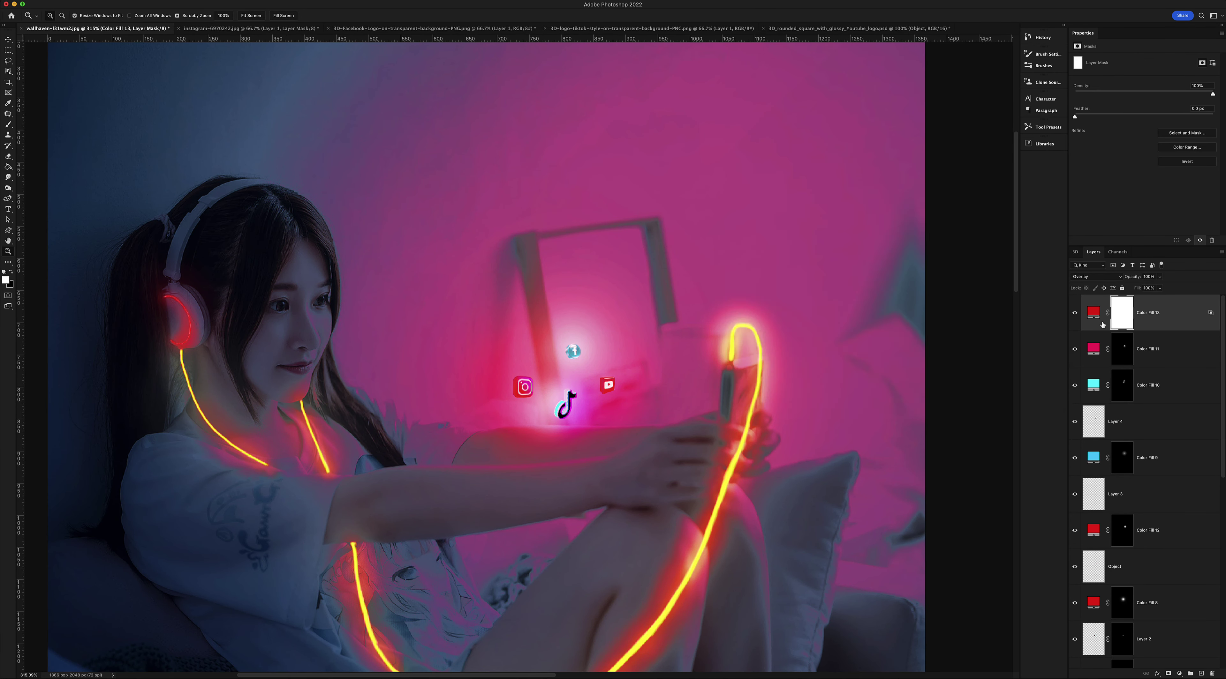
{"action": "key", "text": "ctrl+i"}
{"action": "key", "text": "b"}
{"action": "left_click_drag", "start_coordinate": [267, 443], "coordinate": [324, 413]}
{"action": "scroll", "coordinate": [357, 487], "scroll_direction": "down", "scroll_amount": 5}
{"action": "mouse_move", "coordinate": [357, 488]}
{"action": "left_mouse_down"}
{"action": "mouse_move", "coordinate": [671, 304]}
{"action": "mouse_move", "coordinate": [481, 233]}
{"action": "mouse_move", "coordinate": [618, 209]}
{"action": "left_mouse_up"}
{"action": "scroll", "coordinate": [571, 285], "scroll_direction": "up", "scroll_amount": 3}
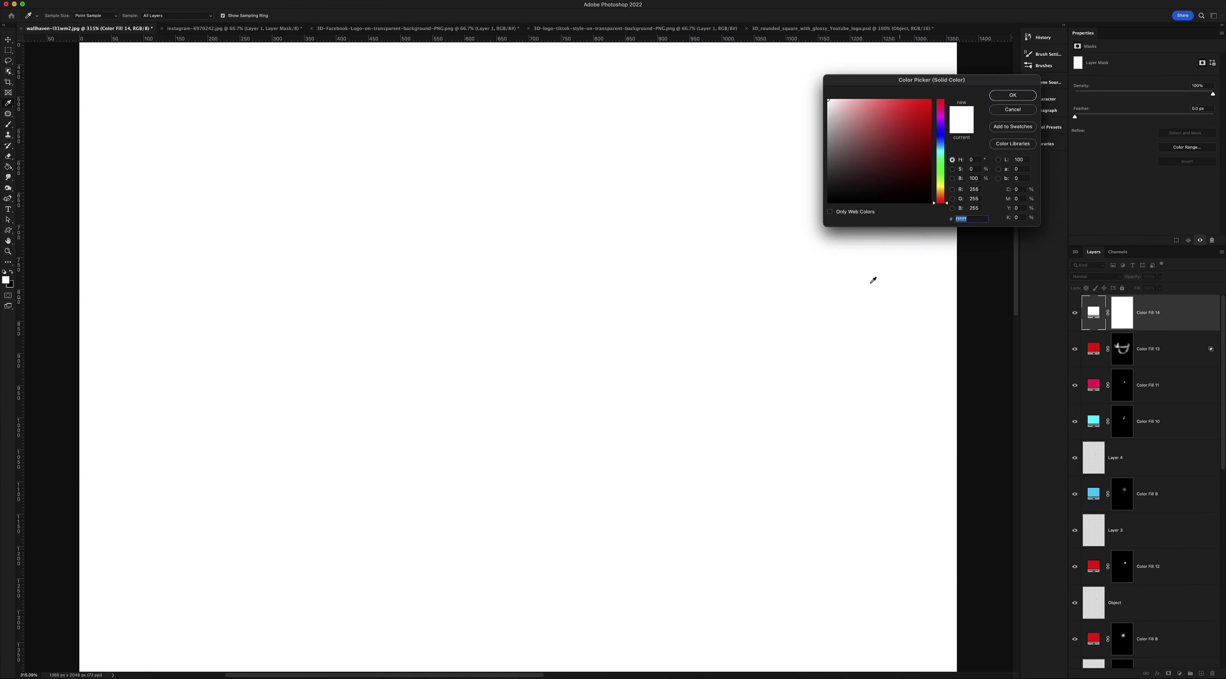
Add a red Soft Light fill with a hidden mask and a fine brush tip
{"action": "key", "text": "Return"}
{"action": "left_click", "coordinate": [1096, 277]}
{"action": "left_click", "coordinate": [1090, 395]}
{"action": "key", "text": "ctrl+i"}
{"action": "scroll", "coordinate": [566, 376], "scroll_direction": "up", "scroll_amount": 5}
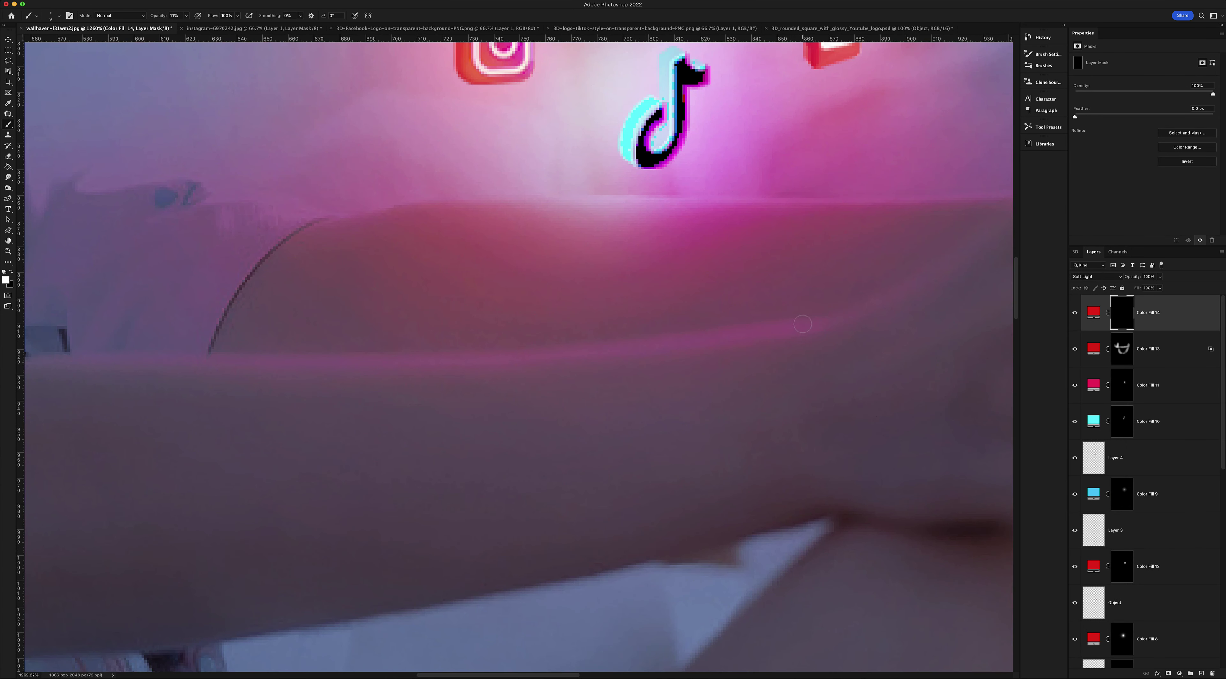
{"action": "left_click", "coordinate": [54, 15]}
{"action": "key", "text": "Return"}
Add another red Overlay fill layer with a fully black mask
{"action": "scroll", "coordinate": [997, 299], "scroll_direction": "up", "scroll_amount": 3}
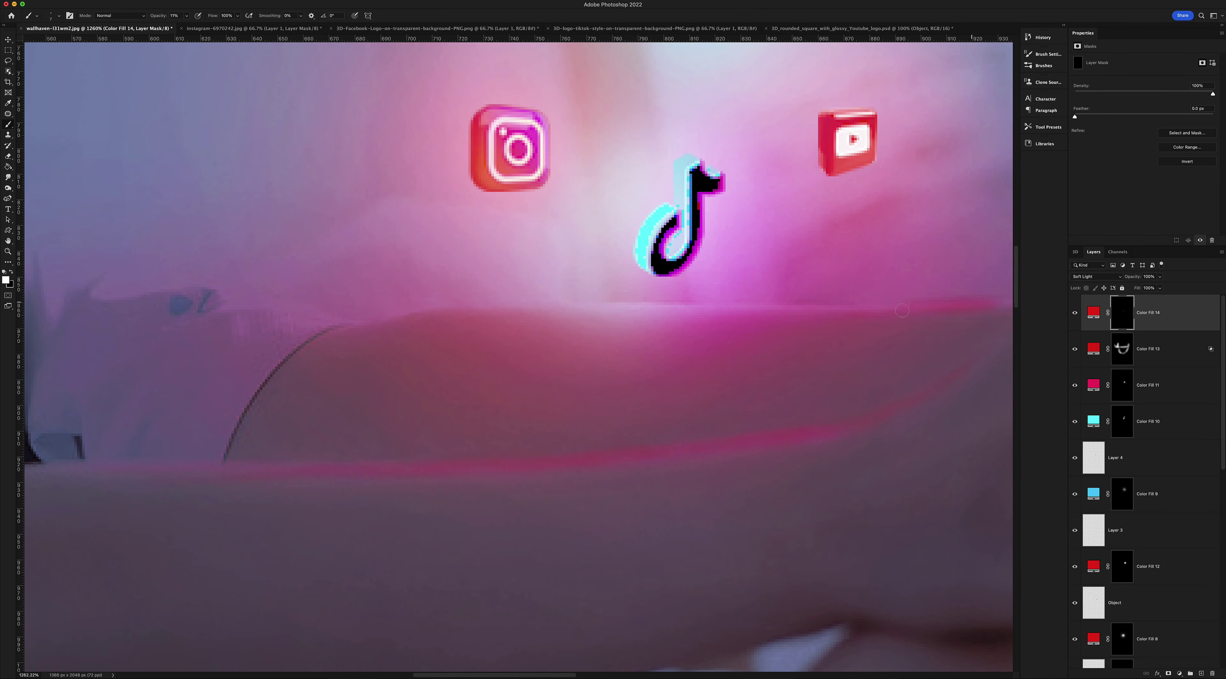
{"action": "scroll", "coordinate": [902, 311], "scroll_direction": "up", "scroll_amount": 2}
{"action": "scroll", "coordinate": [902, 311], "scroll_direction": "right", "scroll_amount": 5}
{"action": "scroll", "coordinate": [999, 371], "scroll_direction": "left", "scroll_amount": 6}
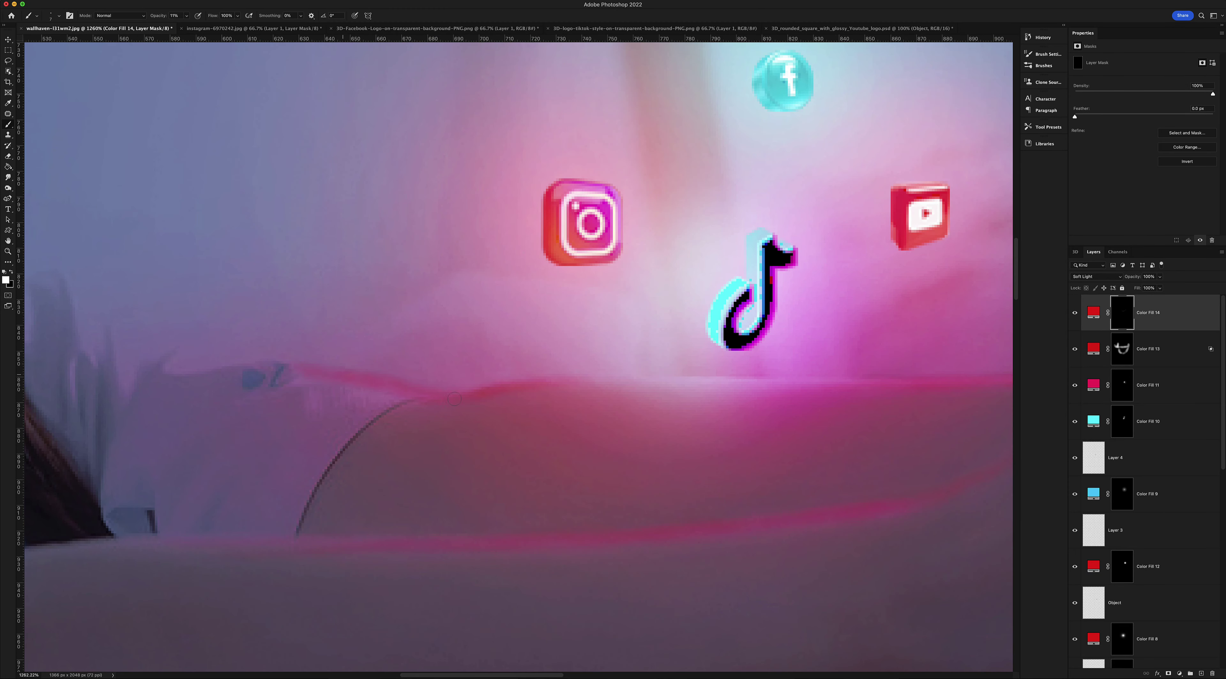
{"action": "key", "text": "ctrl+0"}
{"action": "scroll", "coordinate": [519, 357], "scroll_direction": "up", "scroll_amount": 5}
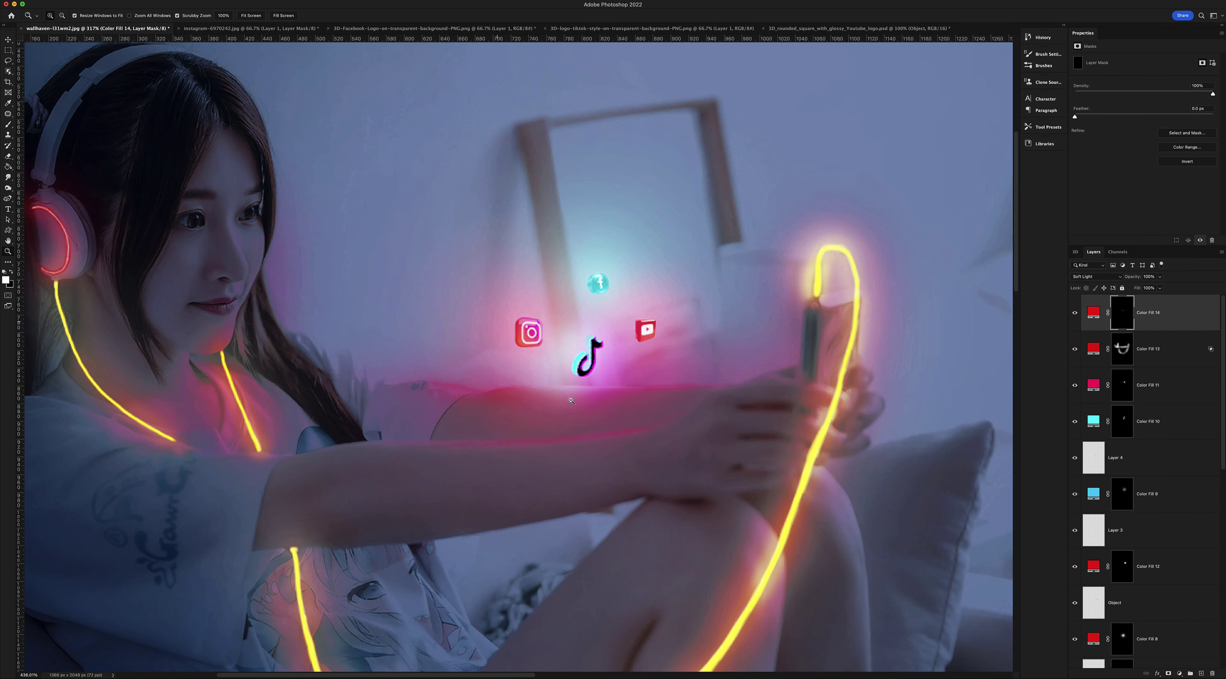
{"action": "key", "text": "b"}
{"action": "key", "text": "alt+bracketleft"}
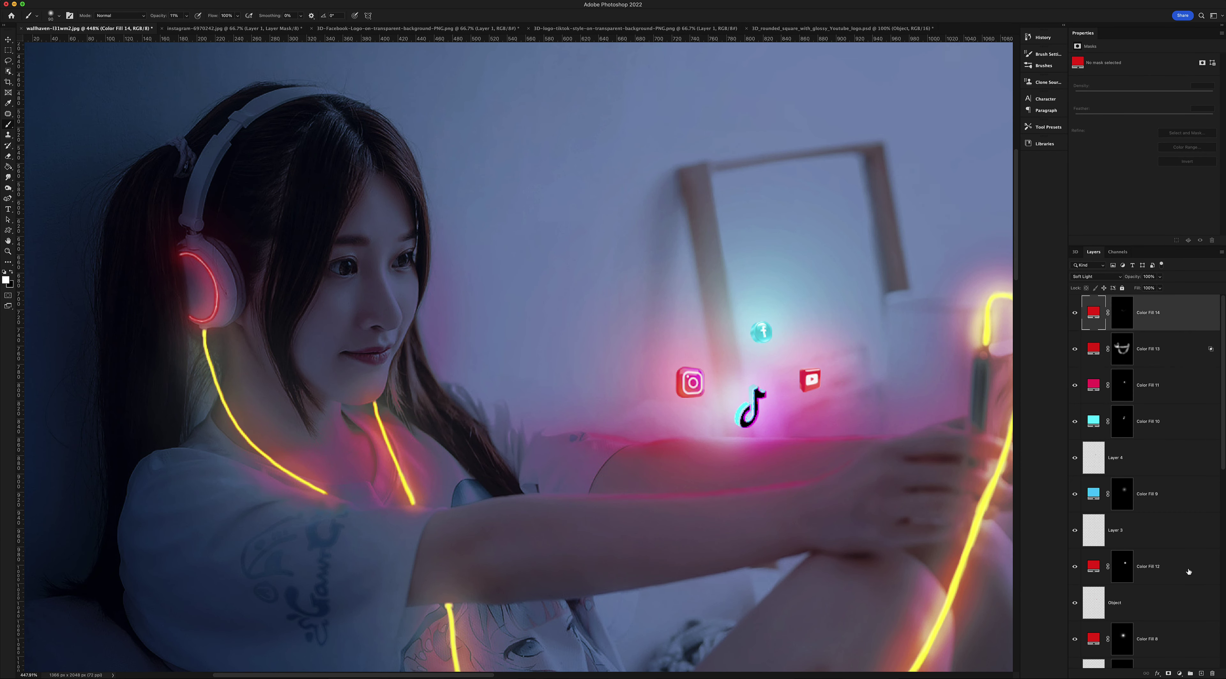
{"action": "key", "text": "Return"}
{"action": "key", "text": "alt+shift+o"}
{"action": "key", "text": "ctrl+i"}
{"action": "scroll", "coordinate": [411, 314], "scroll_direction": "up", "scroll_amount": 5}
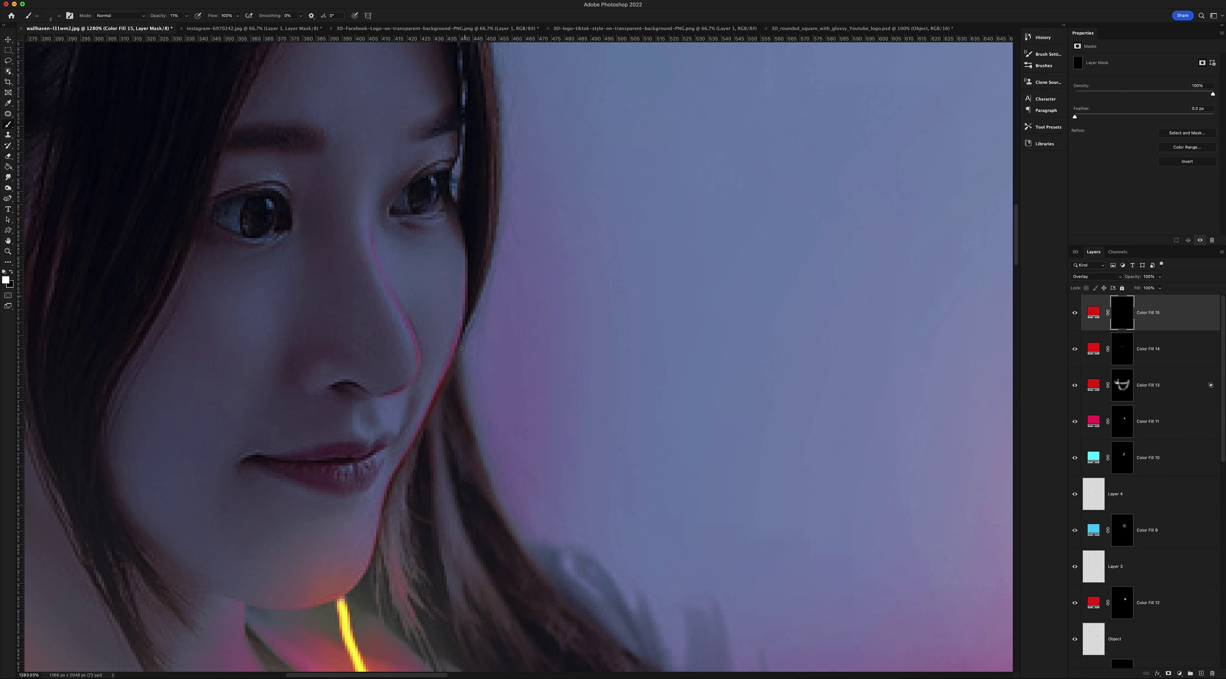
Add a white Lighter Color fill with an inverted mask, with white as the brush colour
{"action": "key", "text": "z"}
{"action": "scroll", "coordinate": [626, 337], "scroll_direction": "up", "scroll_amount": 1}
{"action": "scroll", "coordinate": [558, 501], "scroll_direction": "down", "scroll_amount": 5}
{"action": "scroll", "coordinate": [558, 500], "scroll_direction": "up", "scroll_amount": 5}
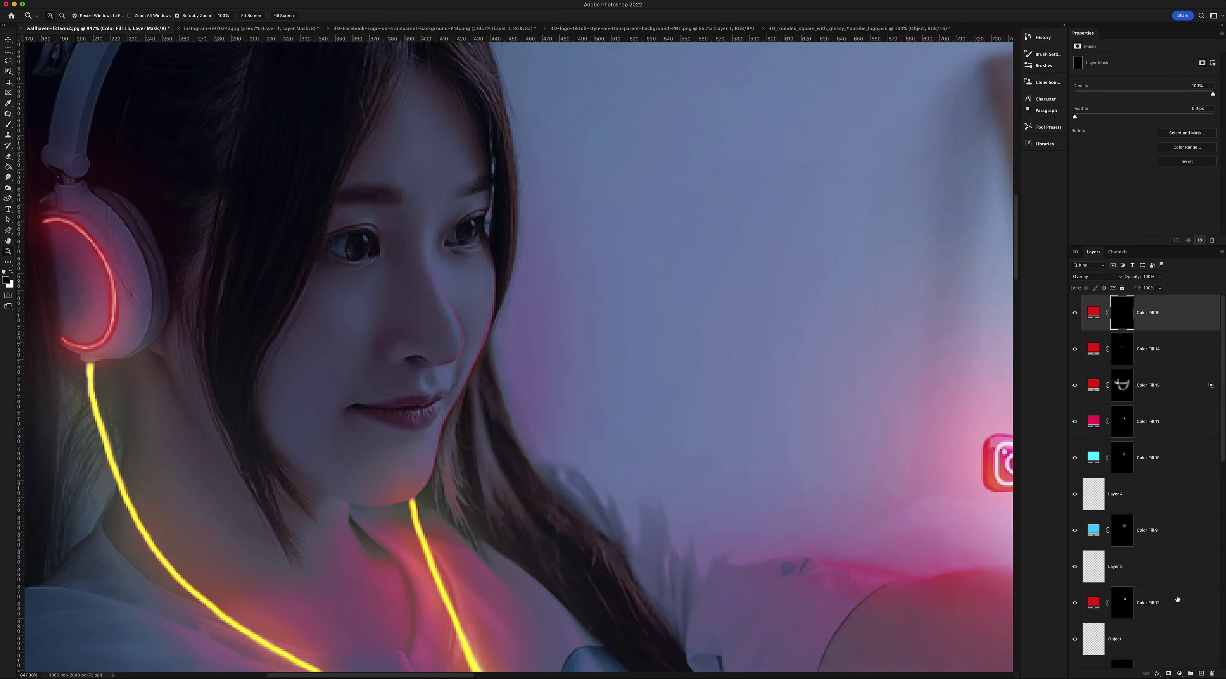
{"action": "key", "text": "z"}
{"action": "left_click", "coordinate": [1095, 276]}
{"action": "left_click", "coordinate": [1096, 372]}
{"action": "key", "text": "ctrl+i"}
{"action": "key", "text": "b"}
{"action": "key", "text": "x"}
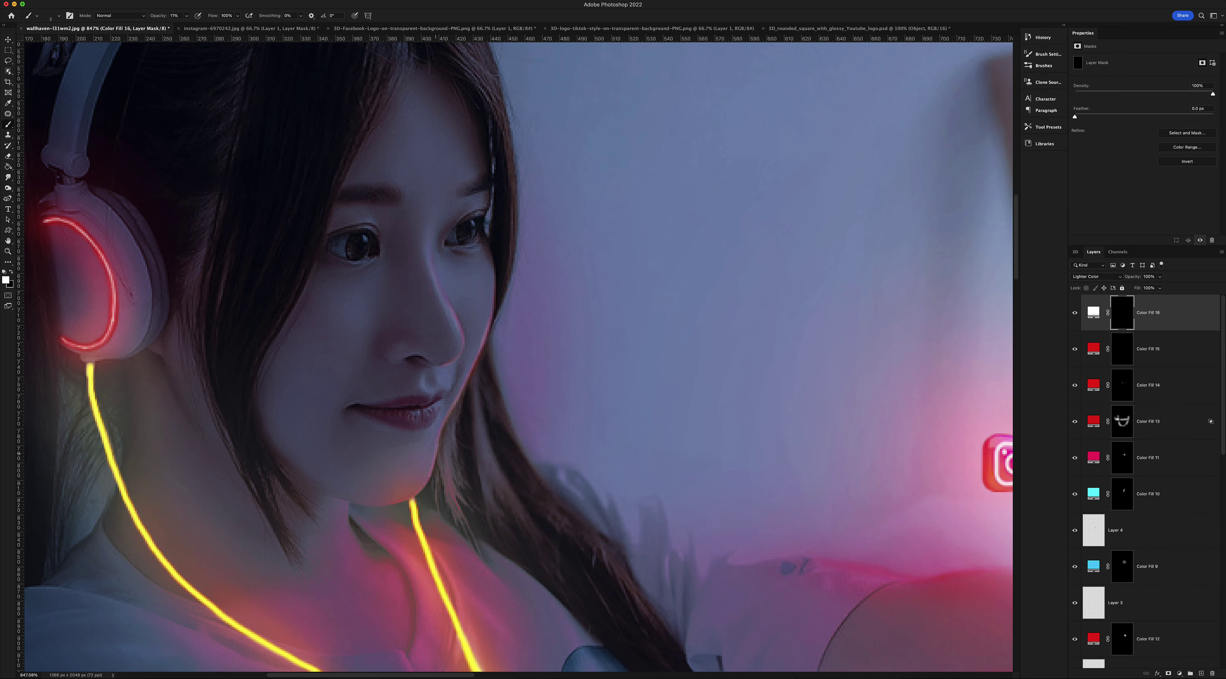
Paint a thin white highlight along the forearm's top edge, extending it left and right
{"action": "scroll", "coordinate": [451, 432], "scroll_direction": "down", "scroll_amount": 5}
{"action": "scroll", "coordinate": [567, 391], "scroll_direction": "up", "scroll_amount": 6}
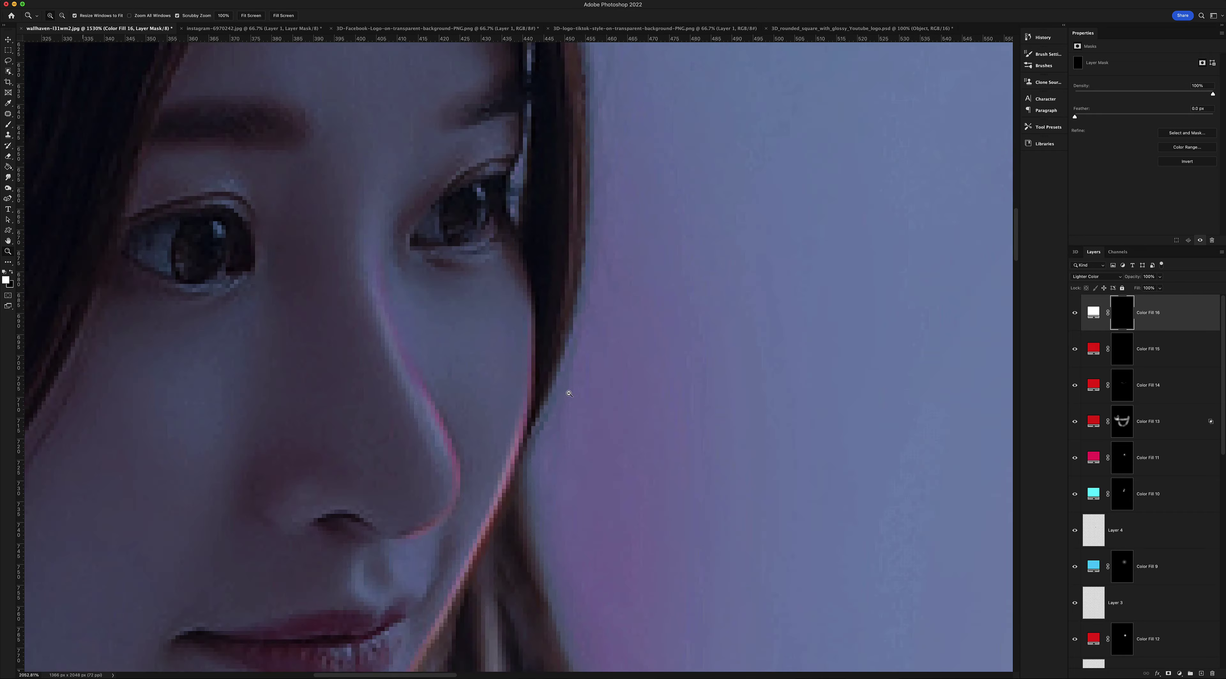
{"action": "scroll", "coordinate": [376, 360], "scroll_direction": "up", "scroll_amount": 2}
{"action": "scroll", "coordinate": [430, 501], "scroll_direction": "down", "scroll_amount": 3}
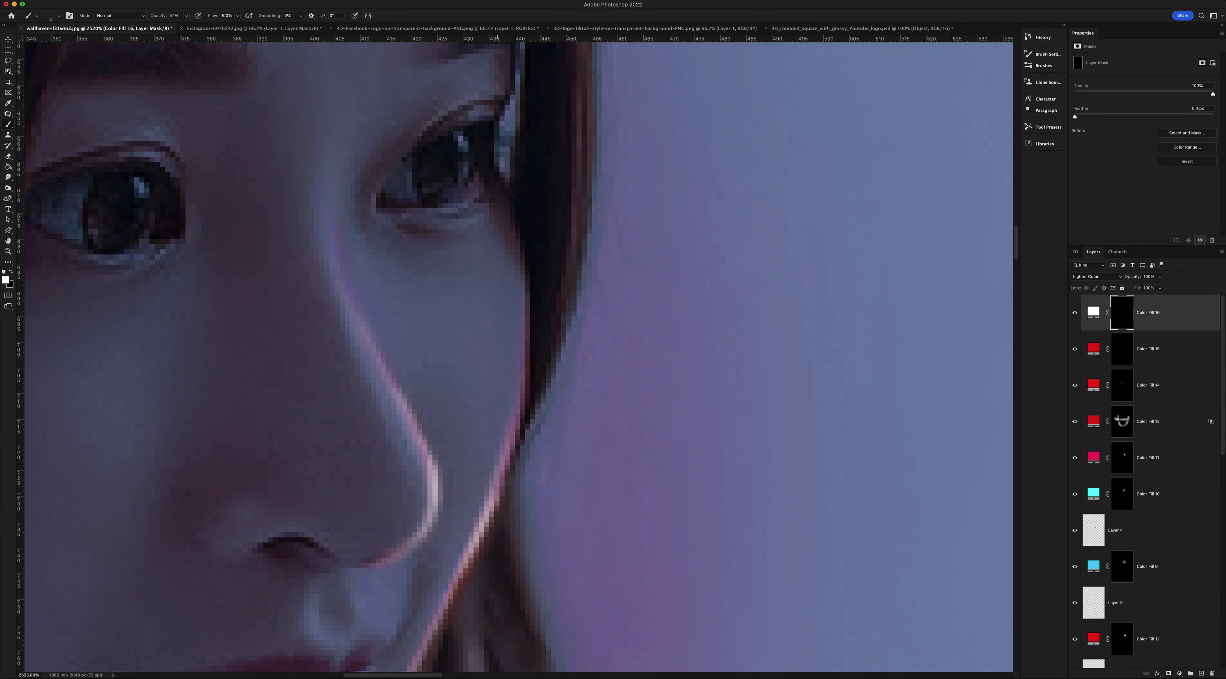
{"action": "scroll", "coordinate": [430, 501], "scroll_direction": "down", "scroll_amount": 3}
{"action": "scroll", "coordinate": [739, 293], "scroll_direction": "up", "scroll_amount": 5}
{"action": "left_click_drag", "start_coordinate": [721, 375], "coordinate": [751, 370]}
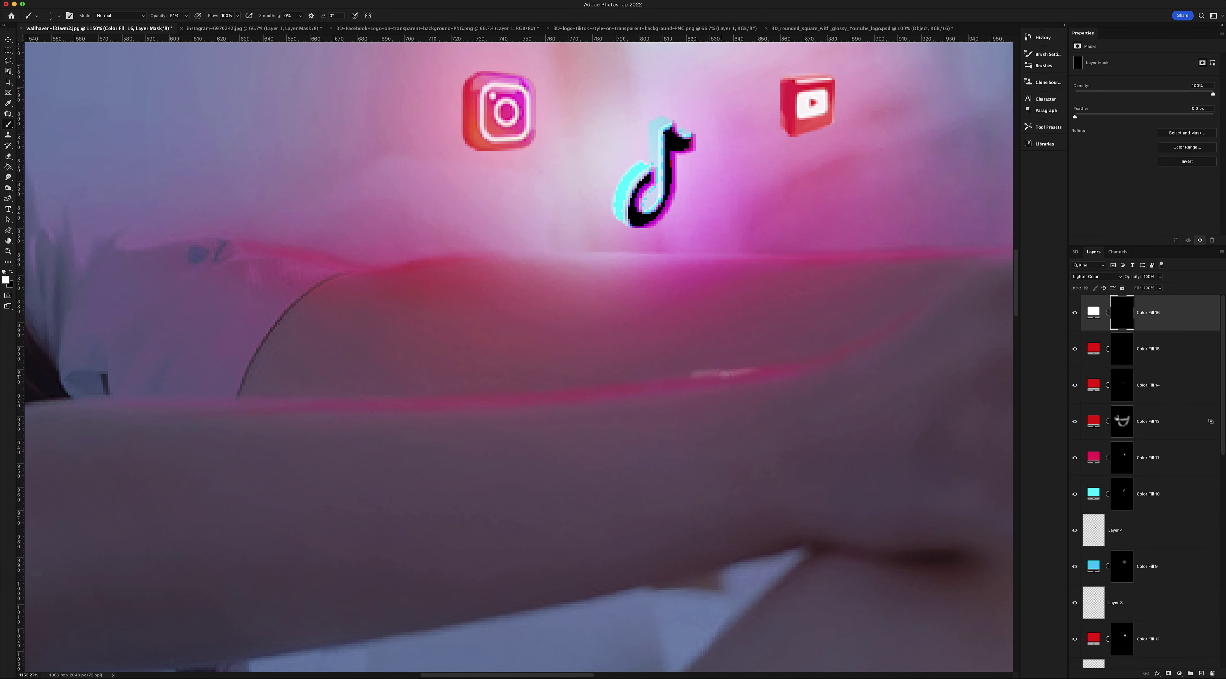
{"action": "left_click_drag", "start_coordinate": [527, 392], "coordinate": [794, 366]}
{"action": "scroll", "coordinate": [794, 365], "scroll_direction": "down", "scroll_amount": 3}
{"action": "scroll", "coordinate": [857, 350], "scroll_direction": "up", "scroll_amount": 4}
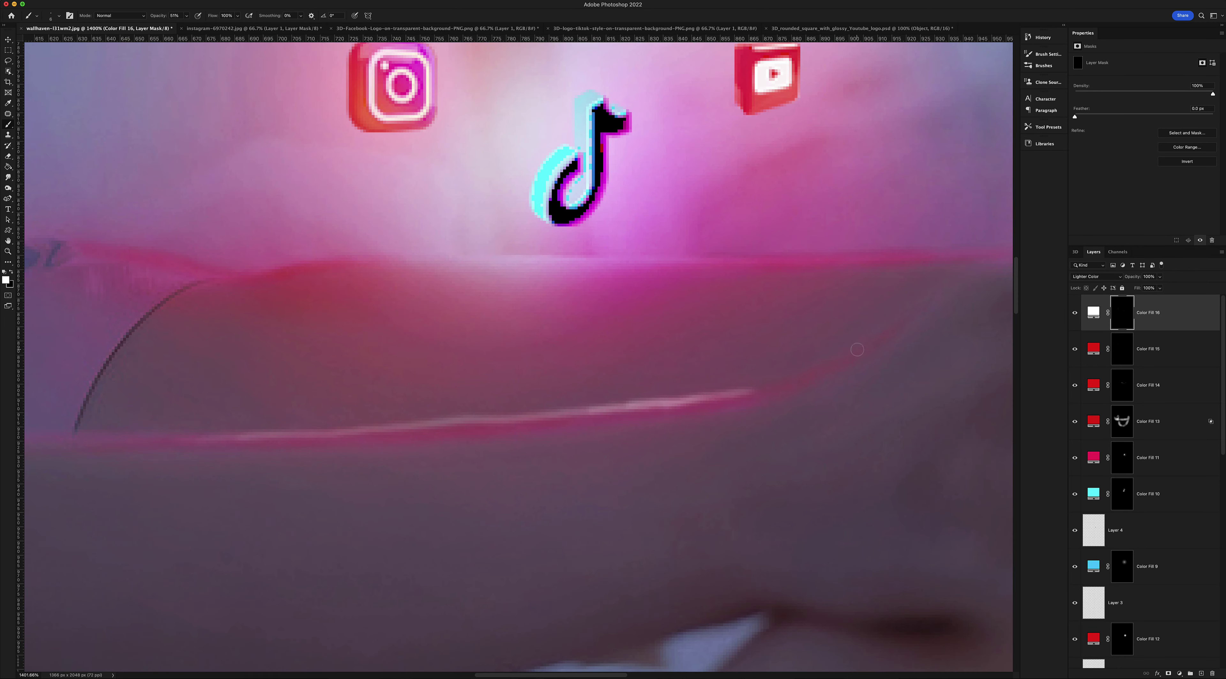
{"action": "left_click_drag", "start_coordinate": [508, 418], "coordinate": [172, 435]}
{"action": "key", "text": "e"}
{"action": "scroll", "coordinate": [572, 471], "scroll_direction": "down", "scroll_amount": 3}
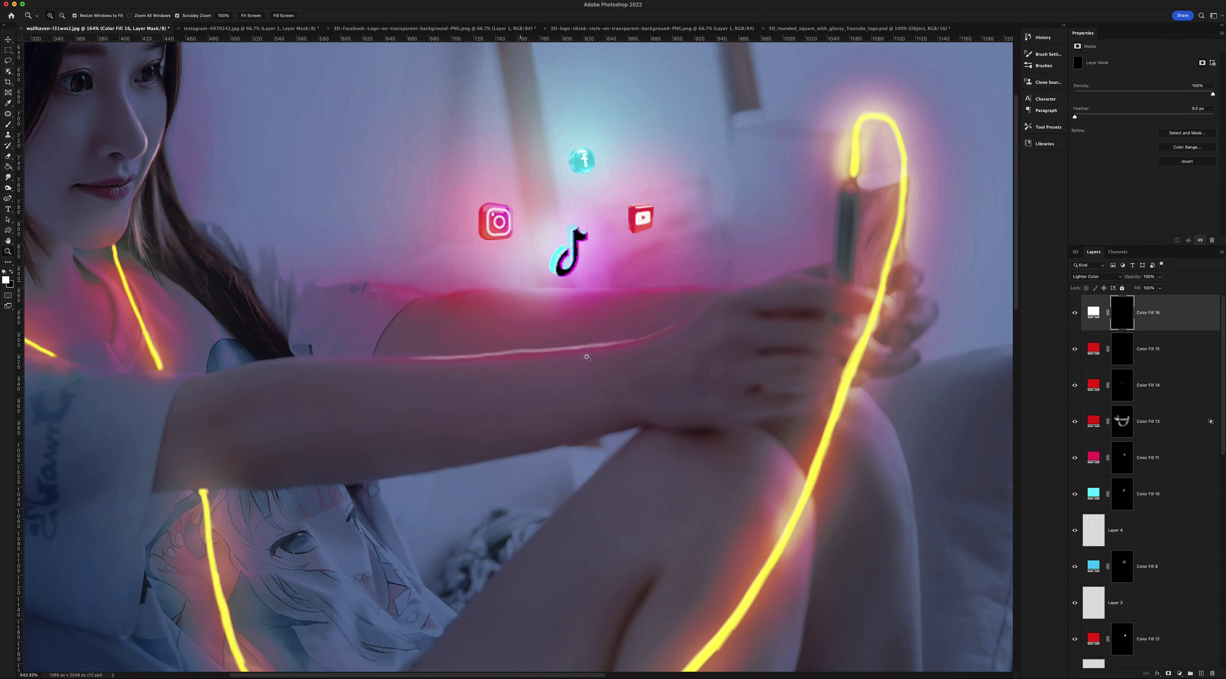
{"action": "scroll", "coordinate": [231, 230], "scroll_direction": "up", "scroll_amount": 3}
{"action": "scroll", "coordinate": [649, 374], "scroll_direction": "down", "scroll_amount": 3}
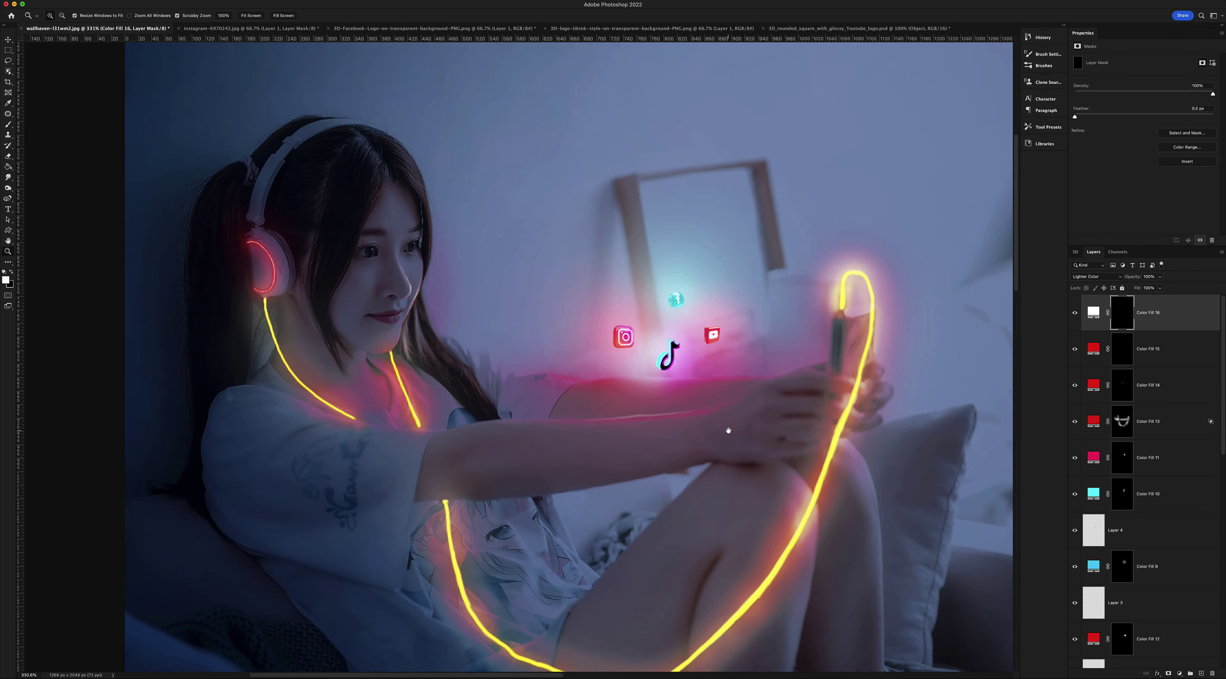
{"action": "scroll", "coordinate": [729, 430], "scroll_direction": "up", "scroll_amount": 3}
Add a red Overlay fill with an inverted mask and paint glow over face, hair, arm and chest
{"action": "left_click", "coordinate": [1179, 674]}
{"action": "left_click", "coordinate": [1176, 481]}
{"action": "key", "text": "Return"}
{"action": "left_click", "coordinate": [1094, 276]}
{"action": "left_click", "coordinate": [1082, 383]}
{"action": "key", "text": "ctrl+i"}
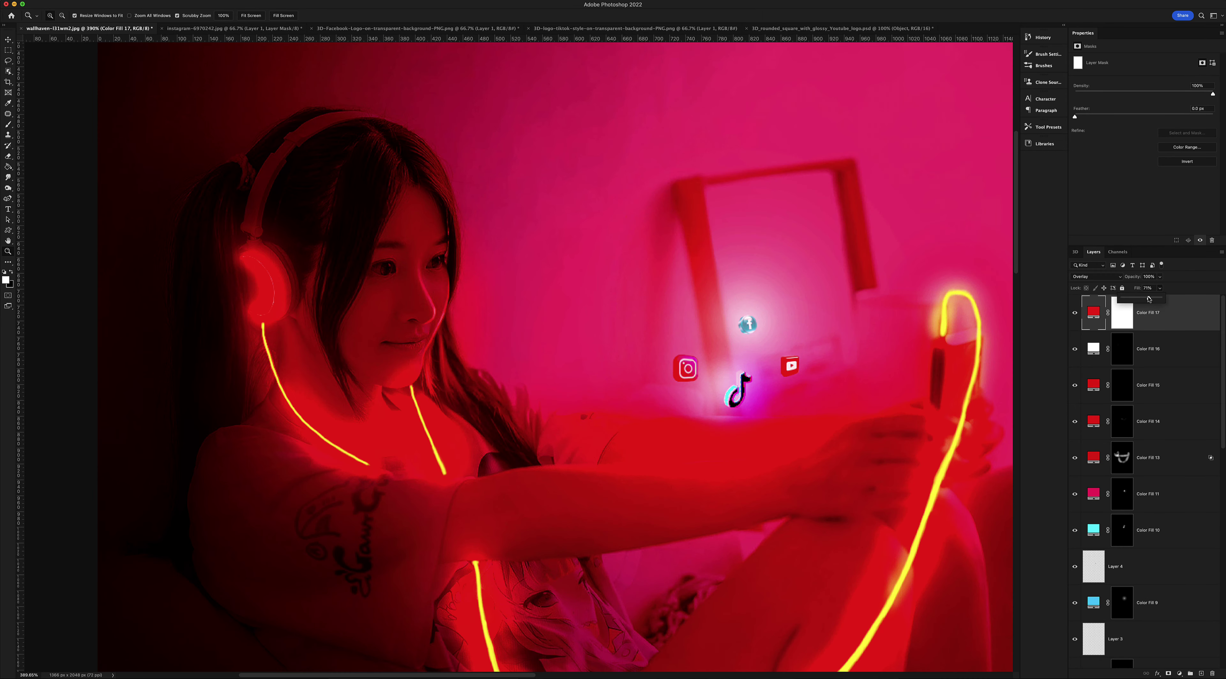
{"action": "key", "text": "b"}
{"action": "scroll", "coordinate": [433, 338], "scroll_direction": "down", "scroll_amount": 3}
{"action": "scroll", "coordinate": [434, 338], "scroll_direction": "up", "scroll_amount": 3}
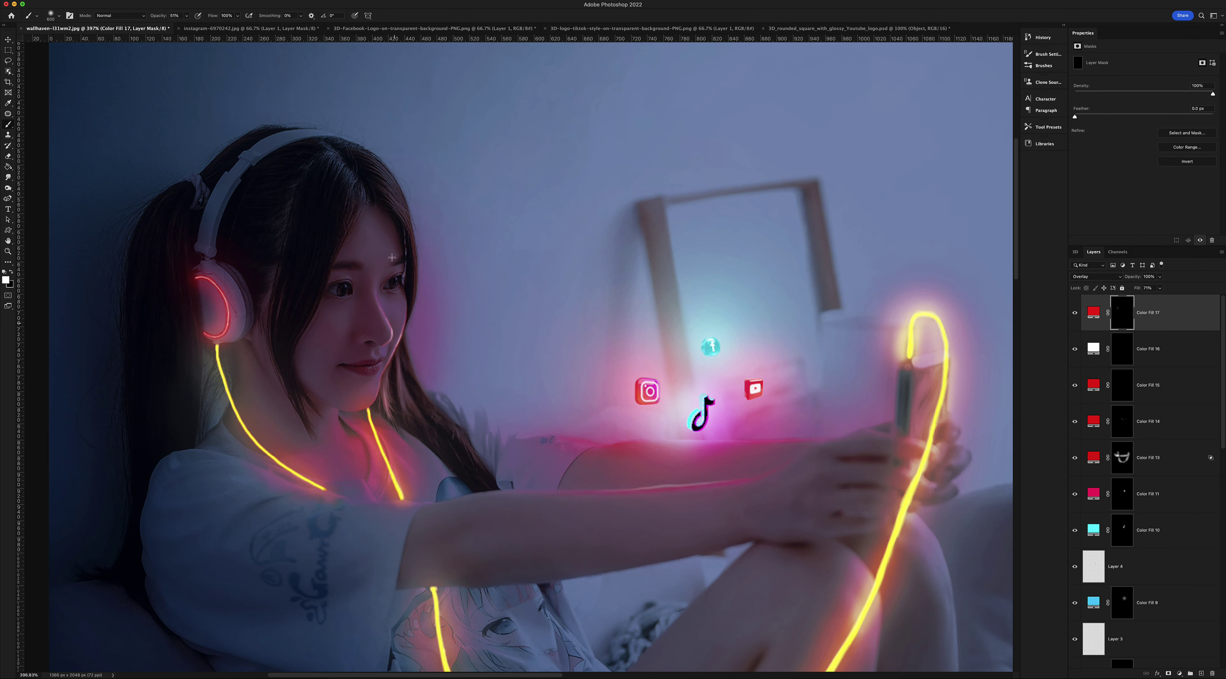
{"action": "left_click_drag", "start_coordinate": [362, 379], "coordinate": [713, 494]}
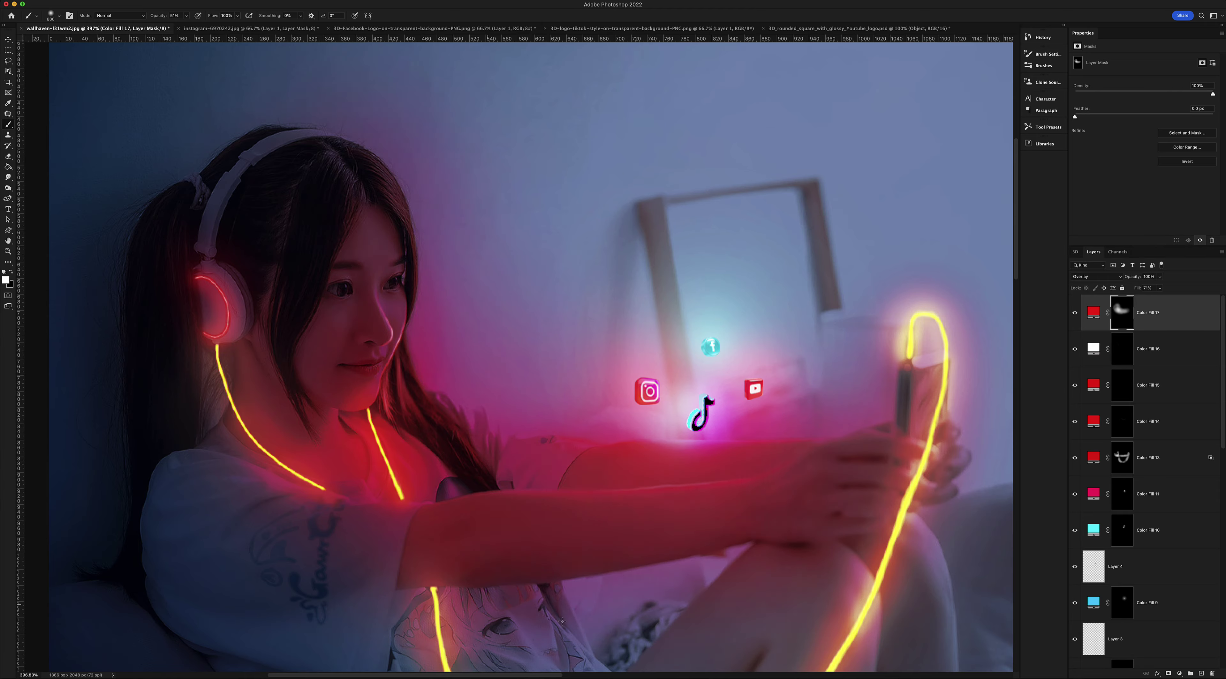
{"action": "scroll", "coordinate": [562, 621], "scroll_direction": "down", "scroll_amount": 3}
{"action": "scroll", "coordinate": [524, 333], "scroll_direction": "up", "scroll_amount": 3}
Add a cyan Color Fill 18 set to Linear Dodge (Add), hidden behind an inverted mask
{"action": "left_click", "coordinate": [1093, 312]}
{"action": "left_click", "coordinate": [1179, 673]}
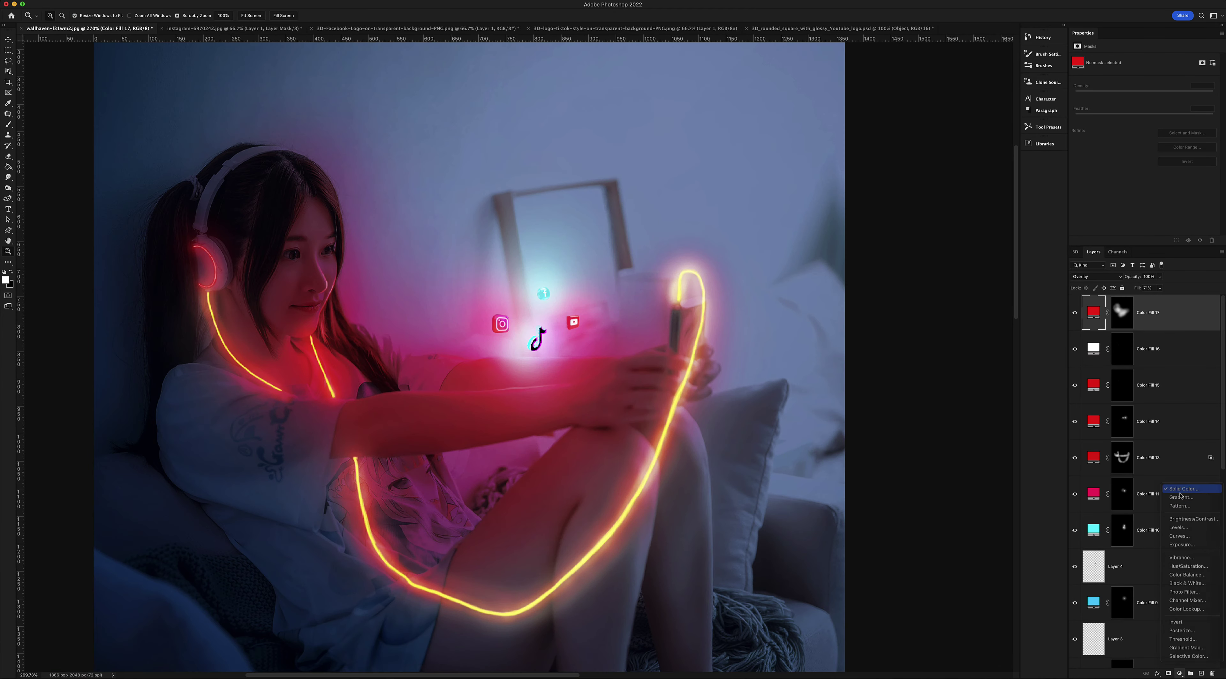
{"action": "left_click", "coordinate": [1184, 489]}
{"action": "key", "text": "Return"}
{"action": "left_click", "coordinate": [1095, 276]}
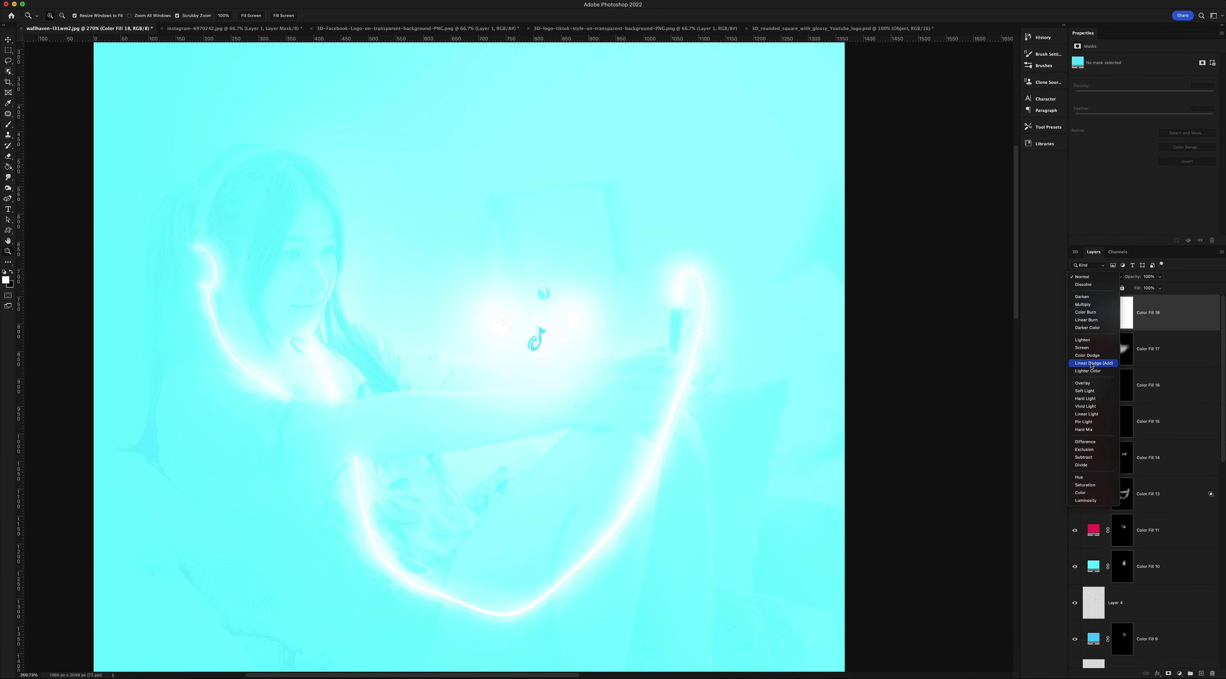
{"action": "left_click", "coordinate": [1091, 363]}
{"action": "key", "text": "ctrl+i"}
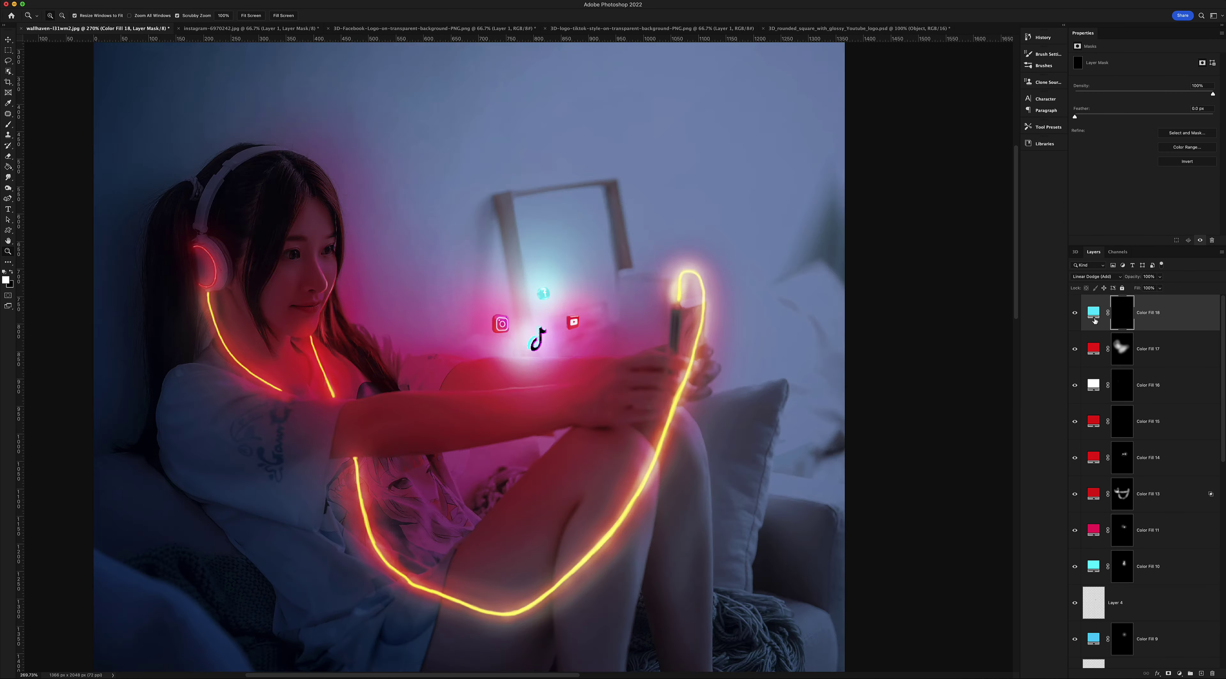
{"action": "scroll", "coordinate": [355, 223], "scroll_direction": "up", "scroll_amount": 3}
{"action": "key", "text": "b"}
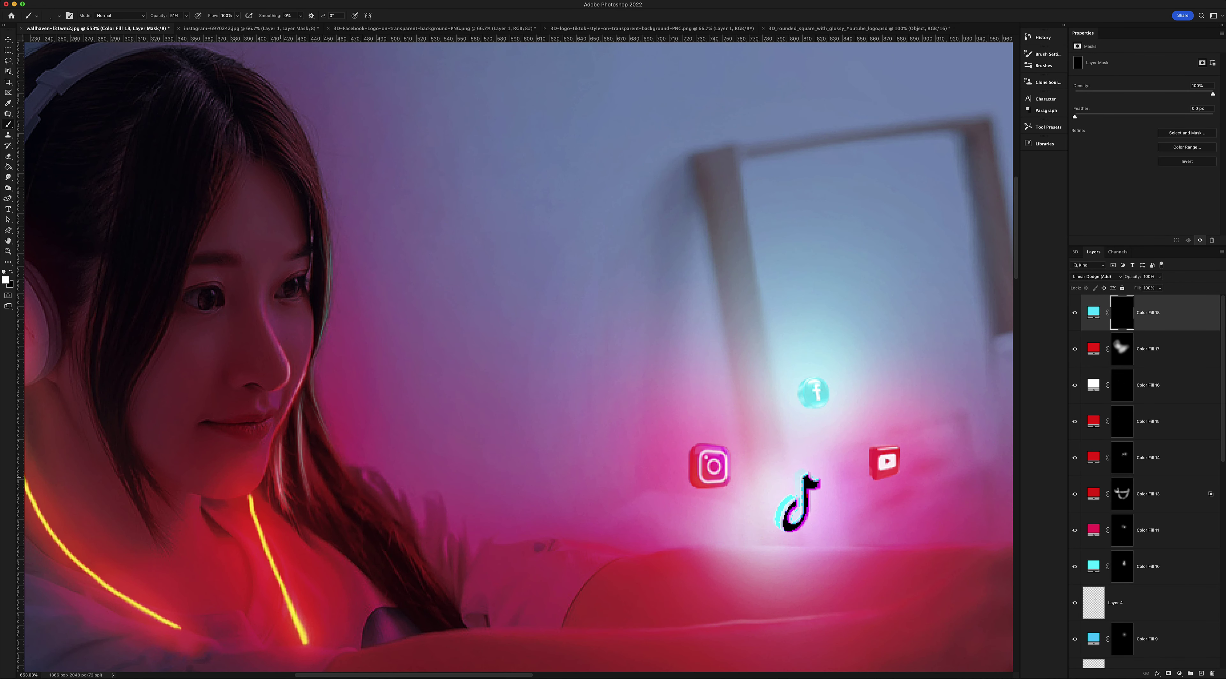
Zoom around the photo, fit it to the screen and add another cyan fill layer
{"action": "key", "text": "z"}
{"action": "scroll", "coordinate": [476, 333], "scroll_direction": "down", "scroll_amount": 3}
{"action": "scroll", "coordinate": [476, 333], "scroll_direction": "up", "scroll_amount": 3}
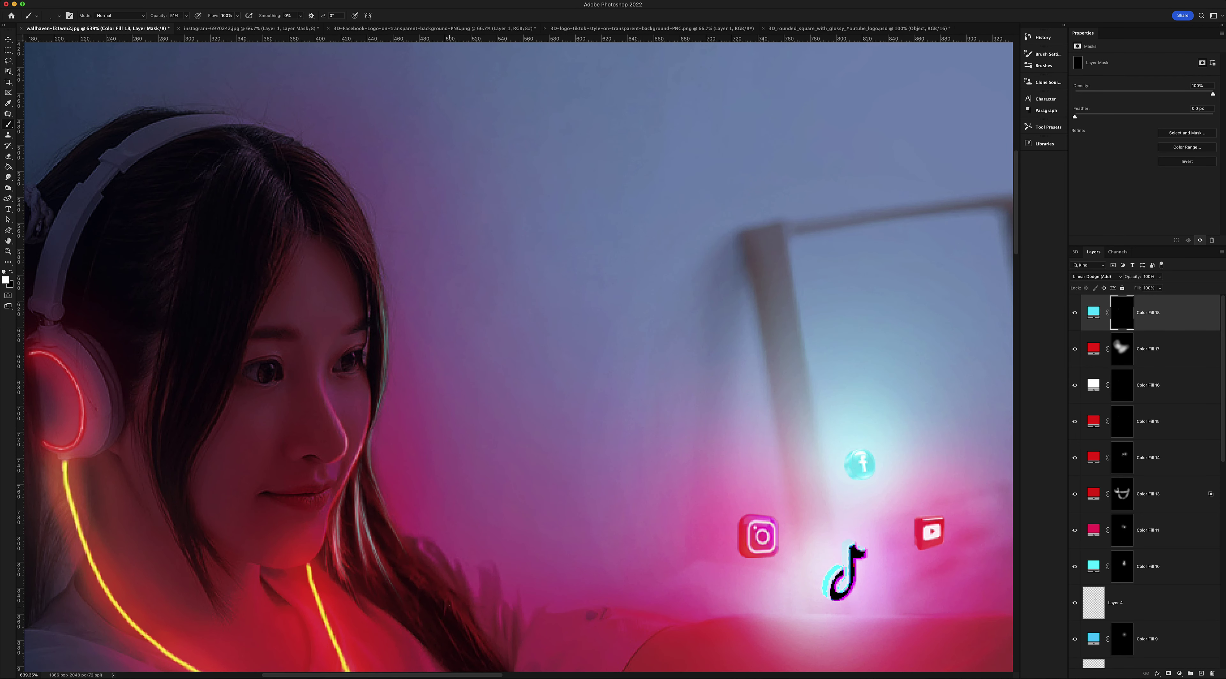
{"action": "scroll", "coordinate": [519, 357], "scroll_direction": "right", "scroll_amount": 5}
{"action": "scroll", "coordinate": [519, 357], "scroll_direction": "down", "scroll_amount": 2}
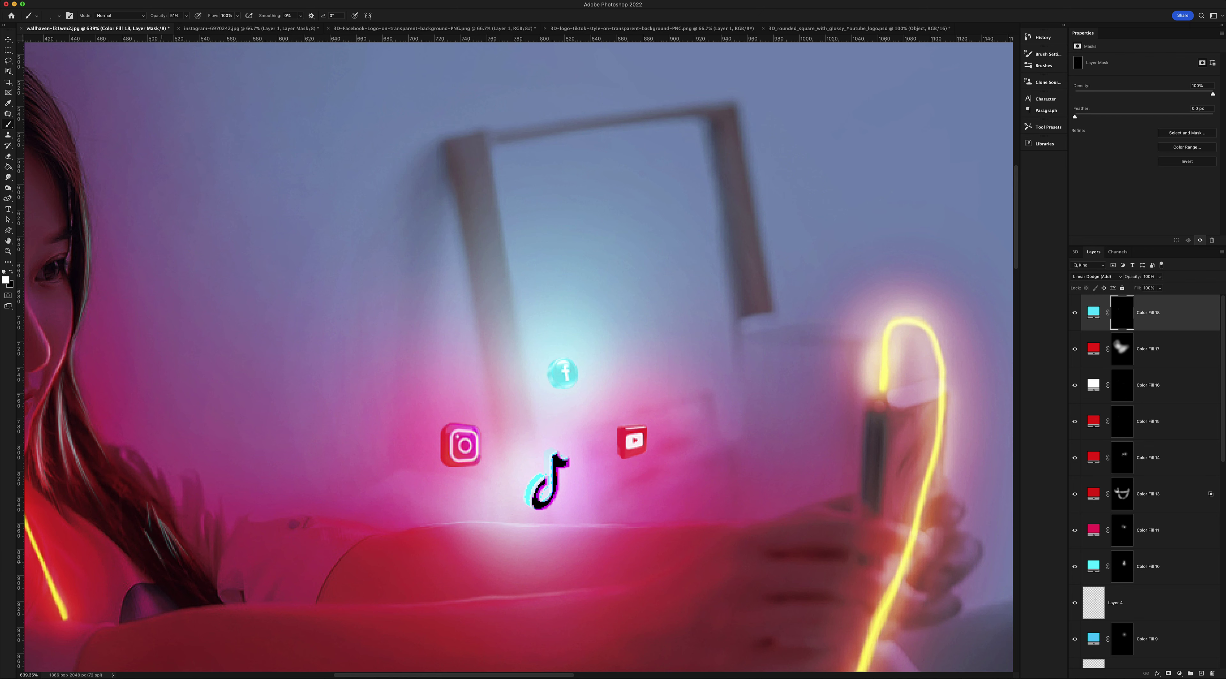
{"action": "scroll", "coordinate": [519, 352], "scroll_direction": "down", "scroll_amount": 5}
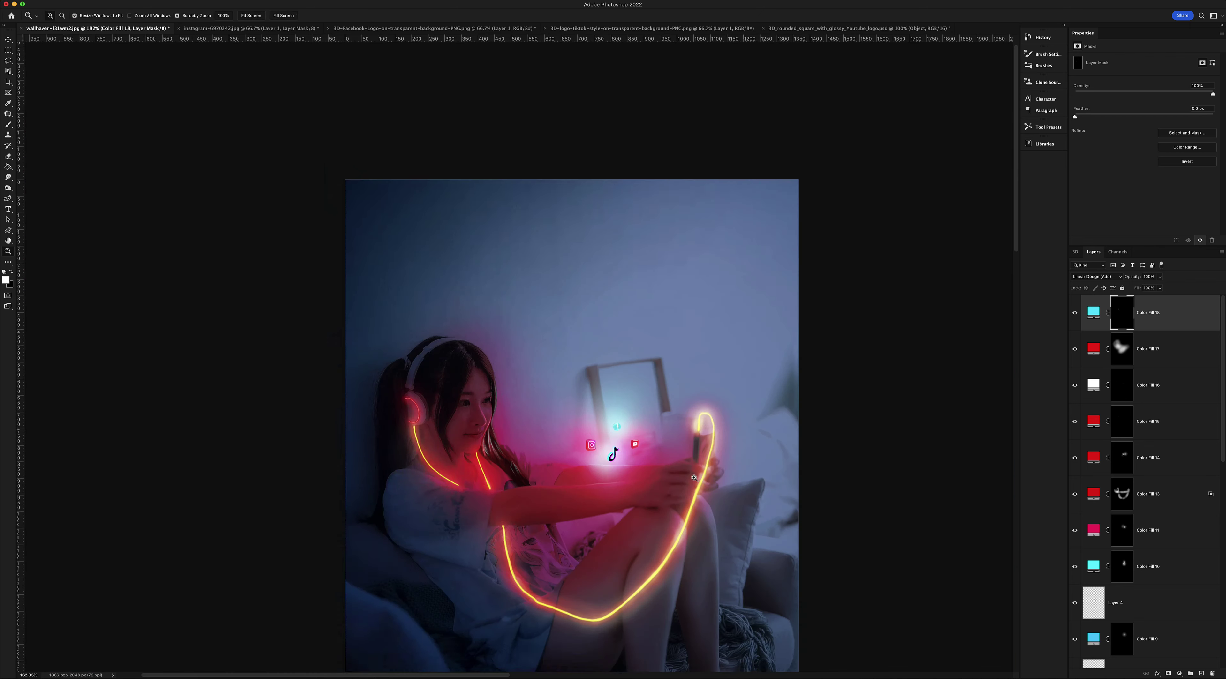
{"action": "scroll", "coordinate": [519, 352], "scroll_direction": "up", "scroll_amount": 6}
{"action": "key", "text": "super+0"}
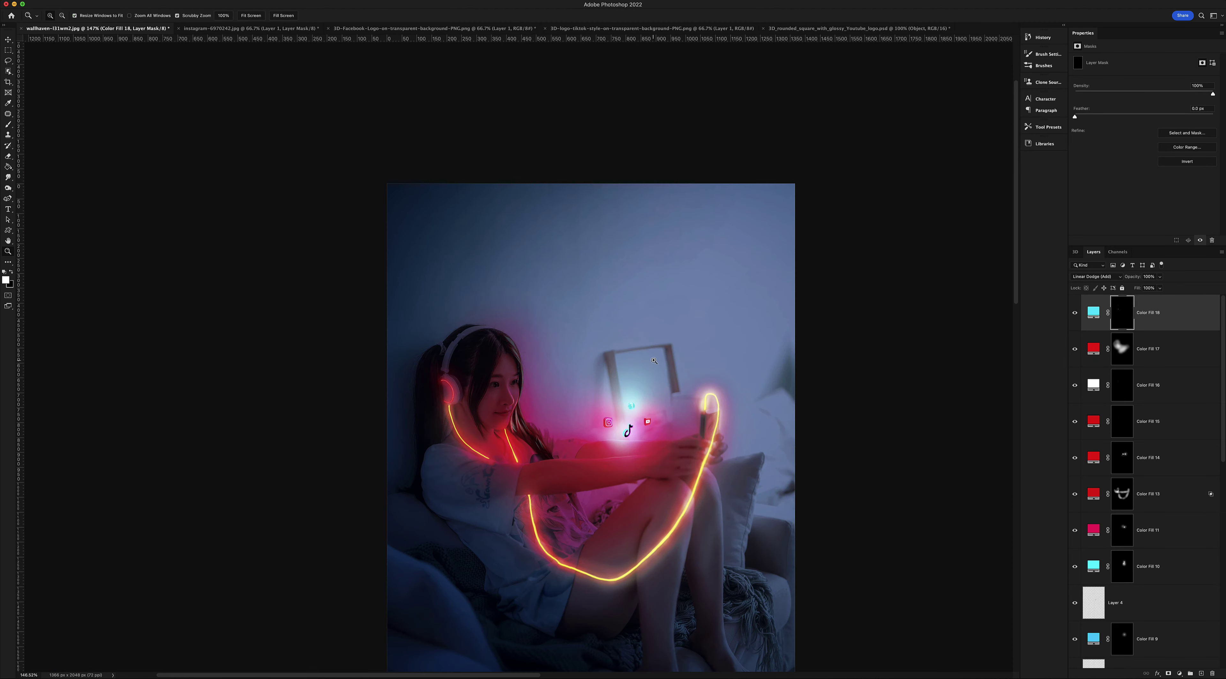
{"action": "key", "text": "Return"}
{"action": "left_click", "coordinate": [1095, 277]}
Set the new cyan fill to Overlay and brush it away at the lower left with 19% black
{"action": "left_click", "coordinate": [1094, 385]}
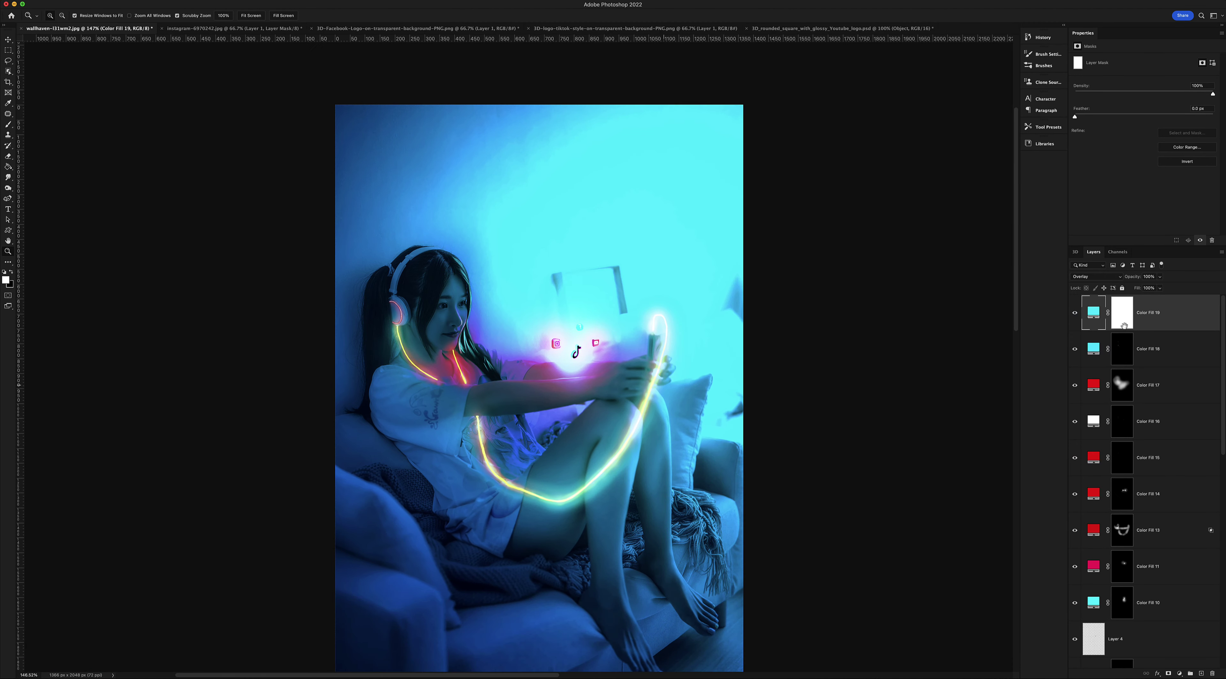
{"action": "key", "text": "b"}
{"action": "scroll", "coordinate": [561, 333], "scroll_direction": "down", "scroll_amount": 5}
{"action": "left_click", "coordinate": [185, 16]}
{"action": "left_click_drag", "start_coordinate": [186, 24], "coordinate": [173, 24]}
{"action": "key", "text": "x"}
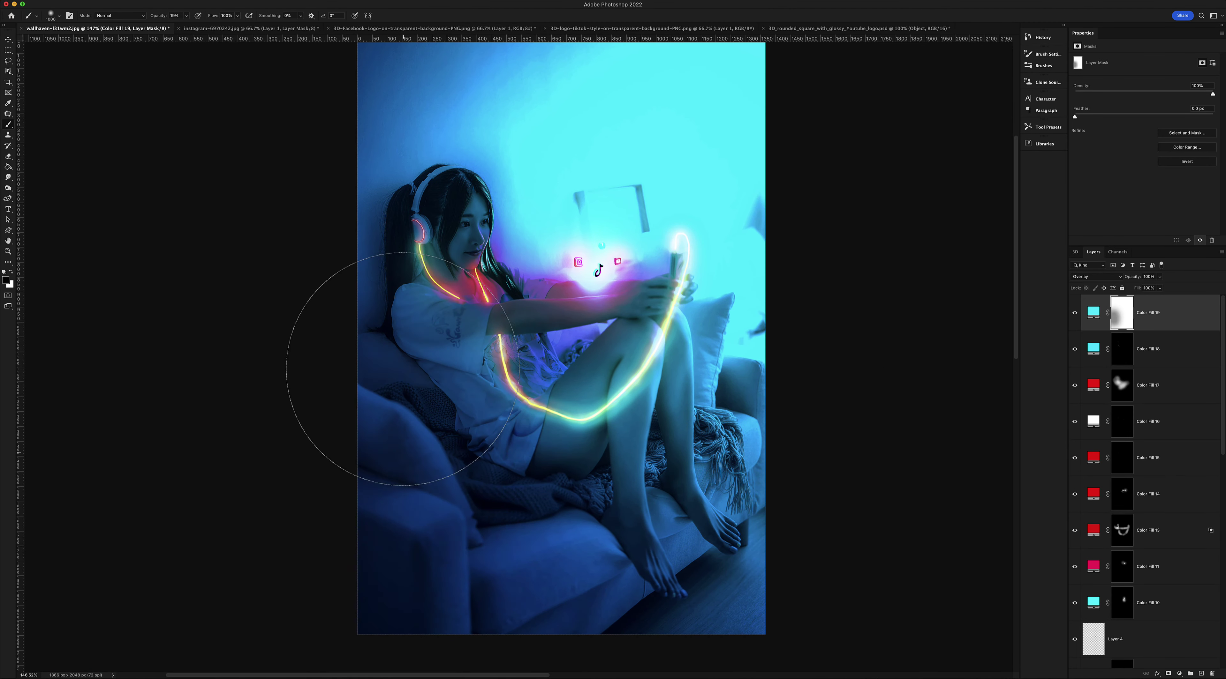
{"action": "left_click_drag", "start_coordinate": [397, 438], "coordinate": [595, 595]}
{"action": "left_click_drag", "start_coordinate": [429, 571], "coordinate": [329, 205]}
Reduce the cyan fill layer's Fill to 86% and select Layer 4
{"action": "left_click", "coordinate": [1160, 288]}
{"action": "left_click_drag", "start_coordinate": [1161, 298], "coordinate": [1150, 298]}
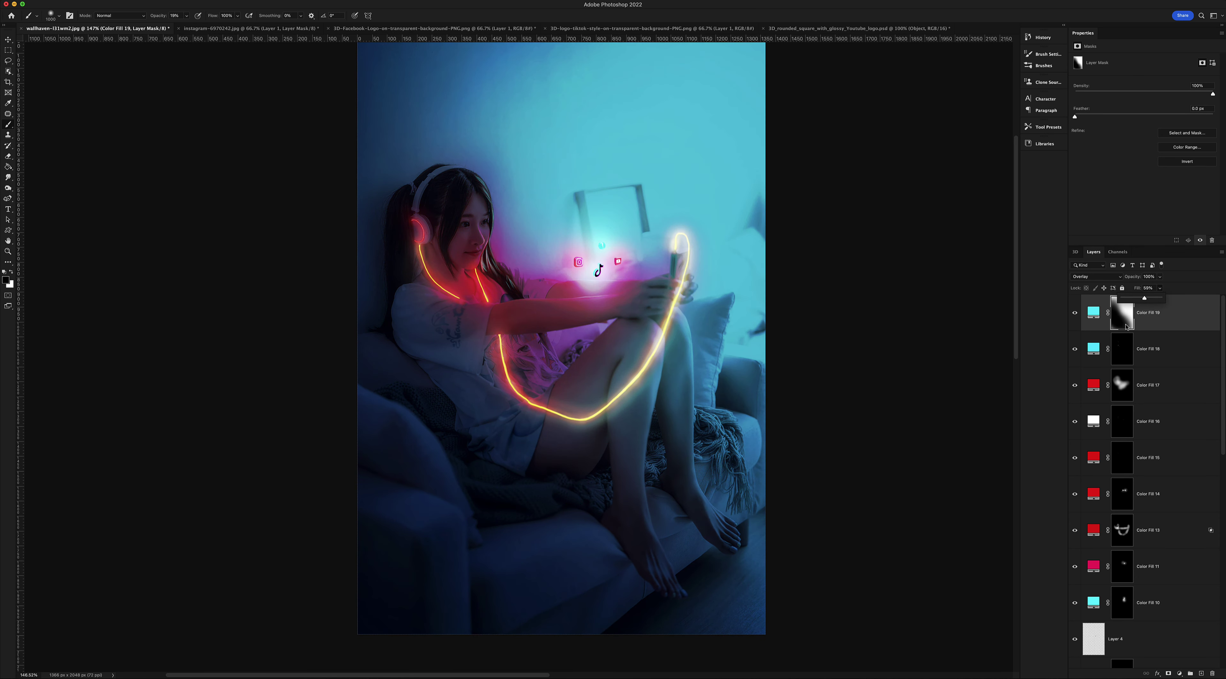
{"action": "left_click", "coordinate": [1115, 638]}
{"action": "key", "text": "z"}
{"action": "left_click", "coordinate": [639, 309]}
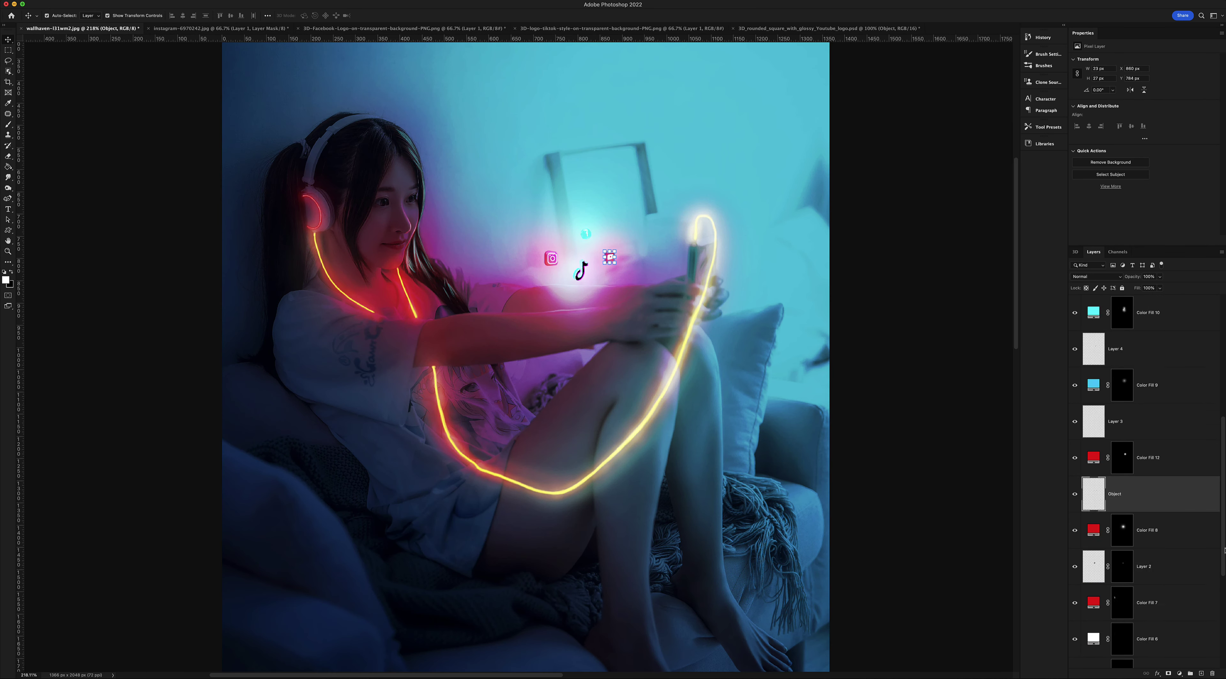
{"action": "key", "text": "v"}
Invert Color Fill 4's mask and repaint the neon glow along the cable from headphones to phone
{"action": "left_click", "coordinate": [1122, 566]}
{"action": "key", "text": "ctrl+i"}
{"action": "key", "text": "x"}
{"action": "key", "text": "b"}
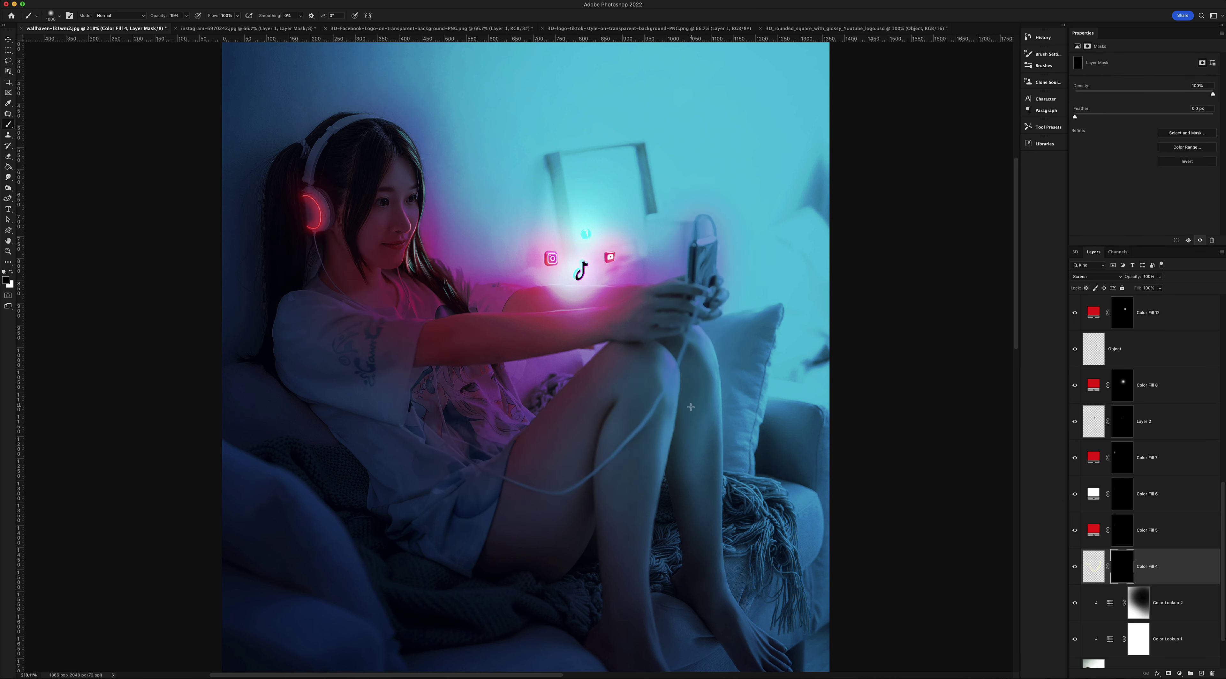
{"action": "left_click_drag", "start_coordinate": [626, 392], "coordinate": [658, 433]}
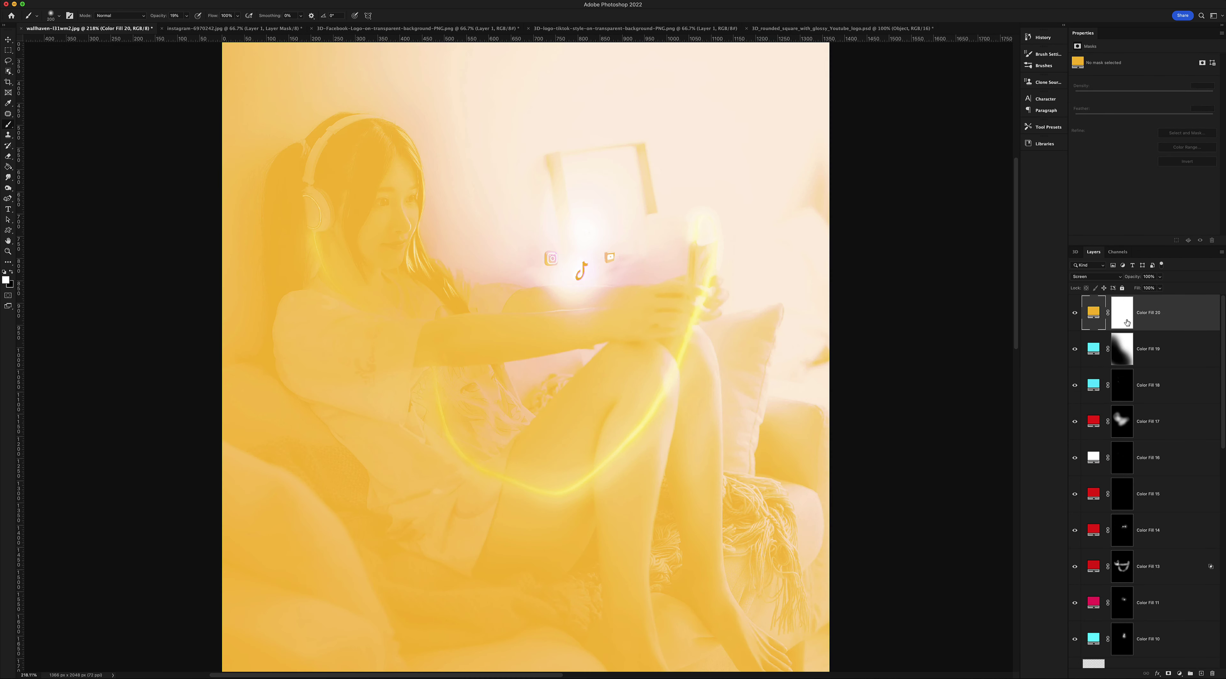
Paint an orange glow along the cable near the phone on Color Fill 20's mask
{"action": "key", "text": "ctrl+i"}
{"action": "left_click_drag", "start_coordinate": [666, 215], "coordinate": [704, 305]}
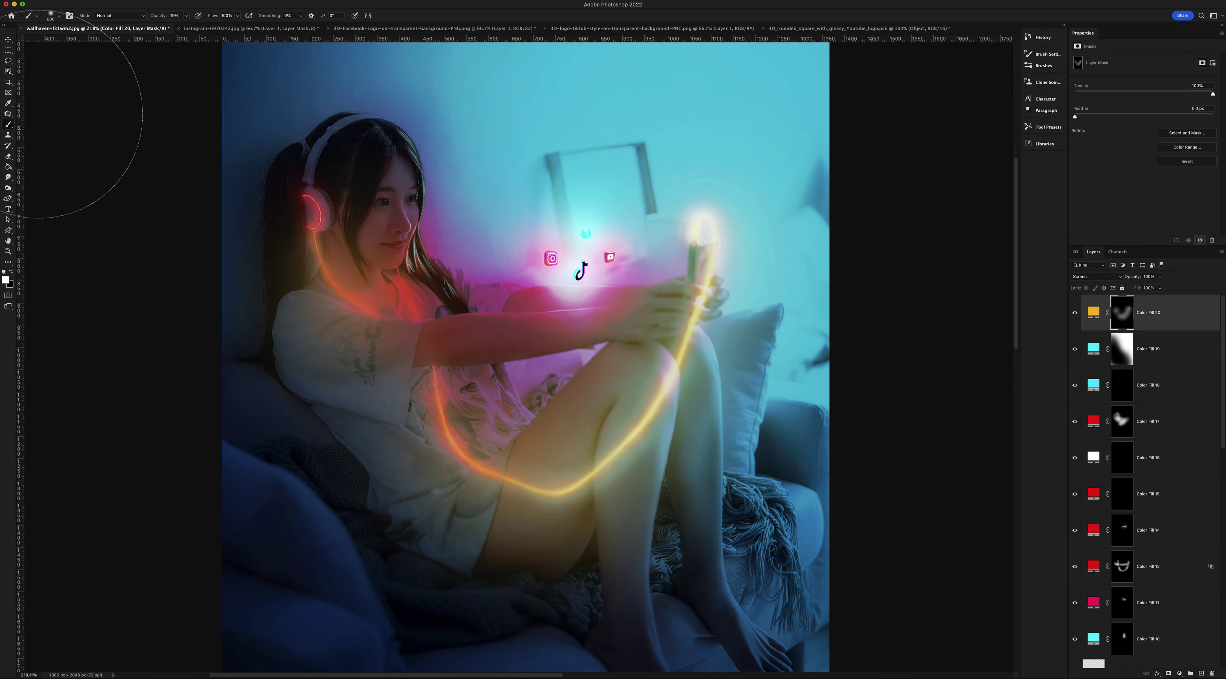
{"action": "key", "text": "z"}
{"action": "left_click_drag", "start_coordinate": [417, 193], "coordinate": [452, 193]}
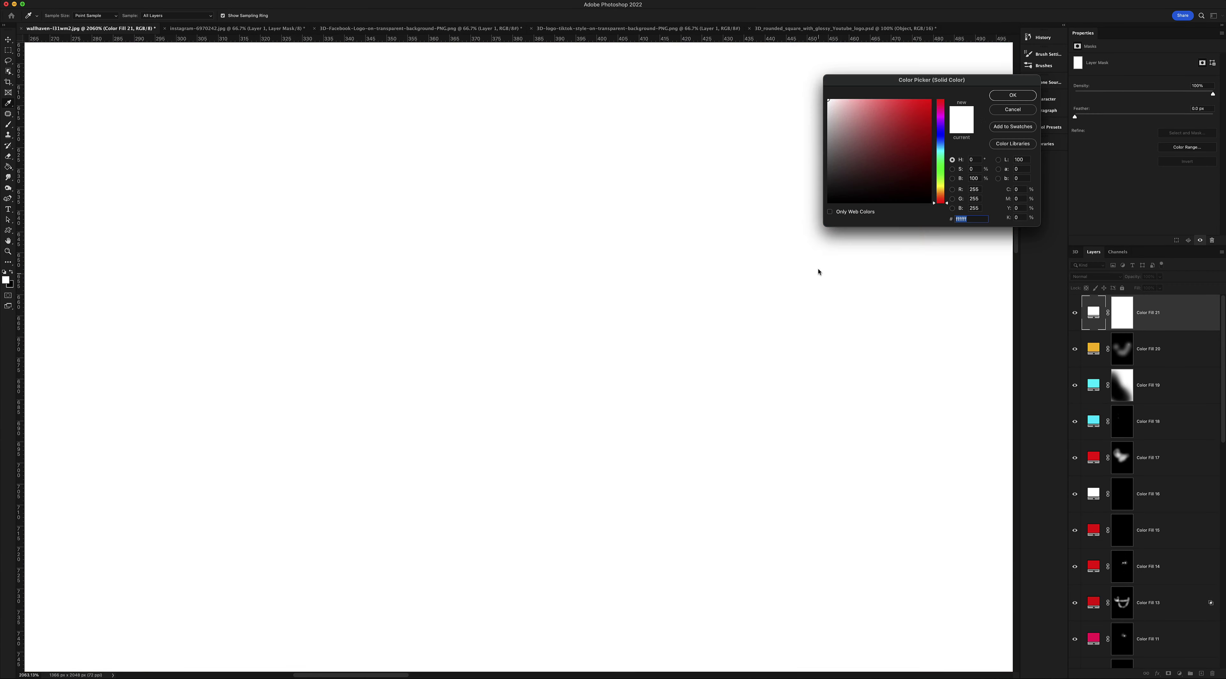
Set Color Fill 21 to Hard Light, invert its mask and brush a catchlight into the left eye
{"action": "left_click", "coordinate": [1095, 276]}
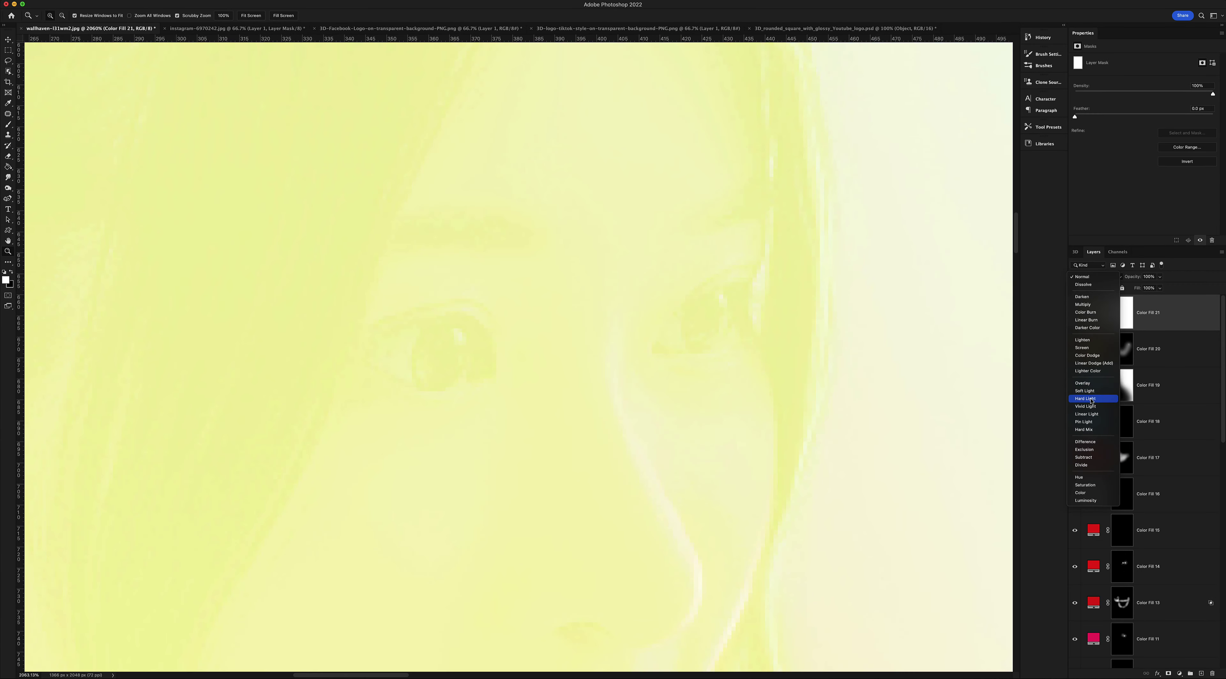
{"action": "left_click", "coordinate": [1085, 399]}
{"action": "key", "text": "ctrl+i"}
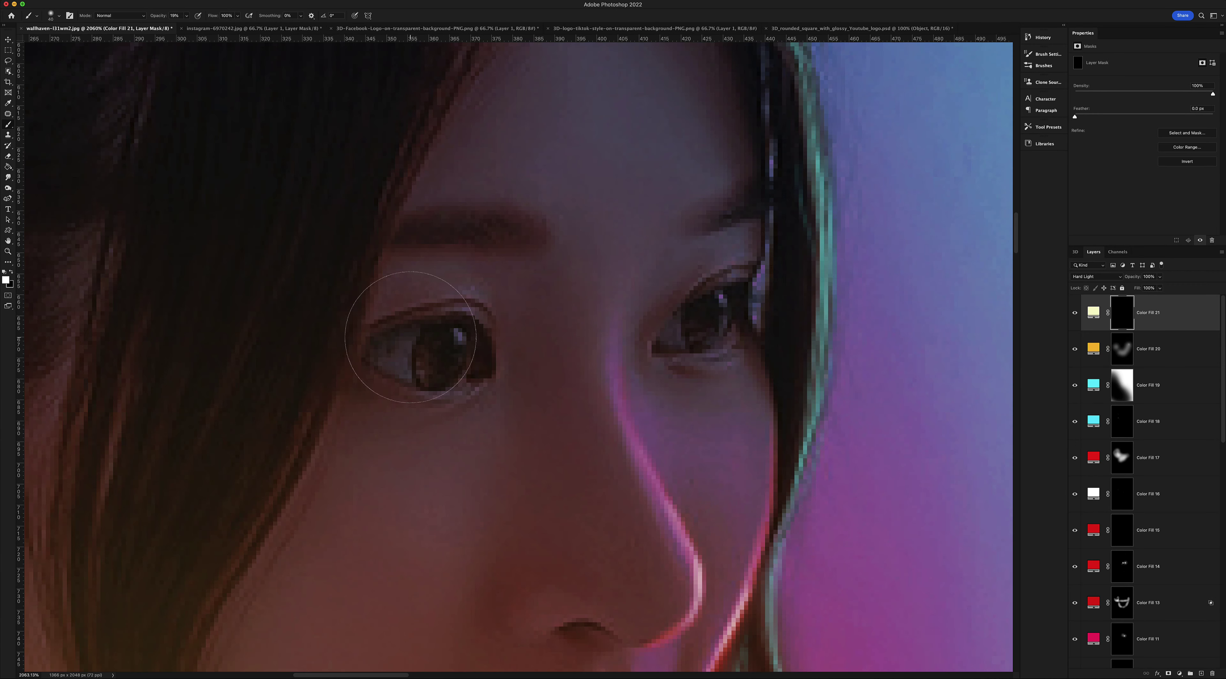
{"action": "key", "text": "b"}
{"action": "left_click", "coordinate": [1044, 54]}
{"action": "left_click_drag", "start_coordinate": [402, 347], "coordinate": [405, 360]}
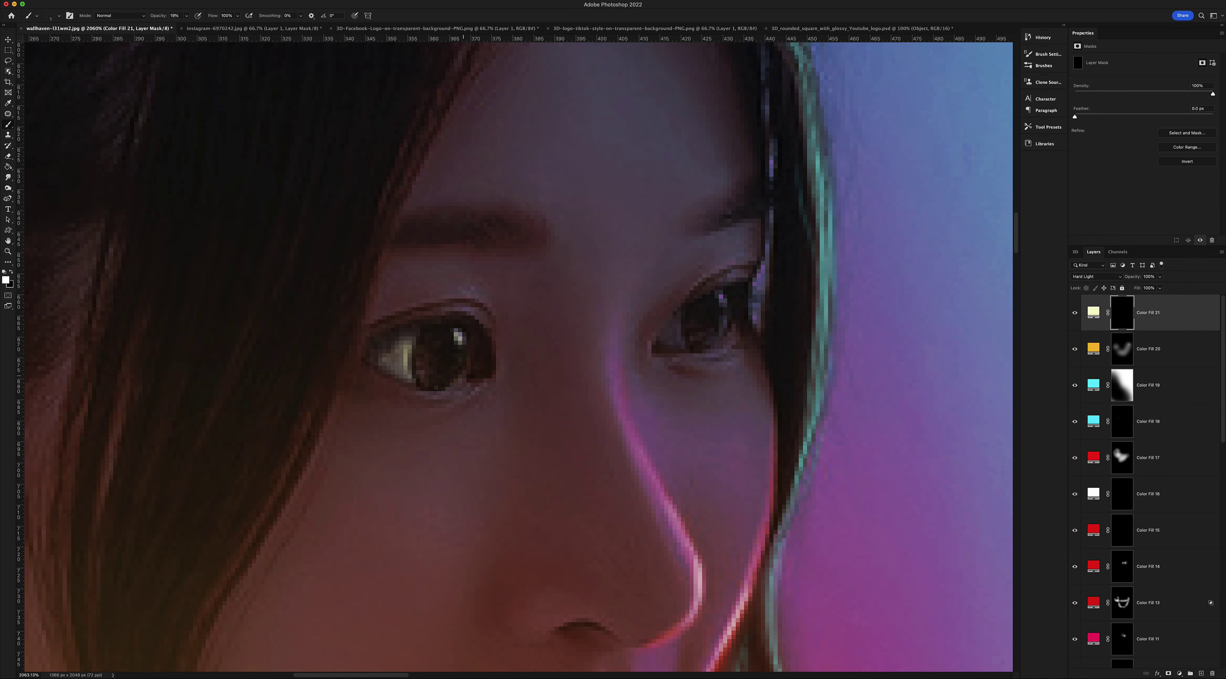
{"action": "scroll", "coordinate": [431, 433], "scroll_direction": "up", "scroll_amount": 5}
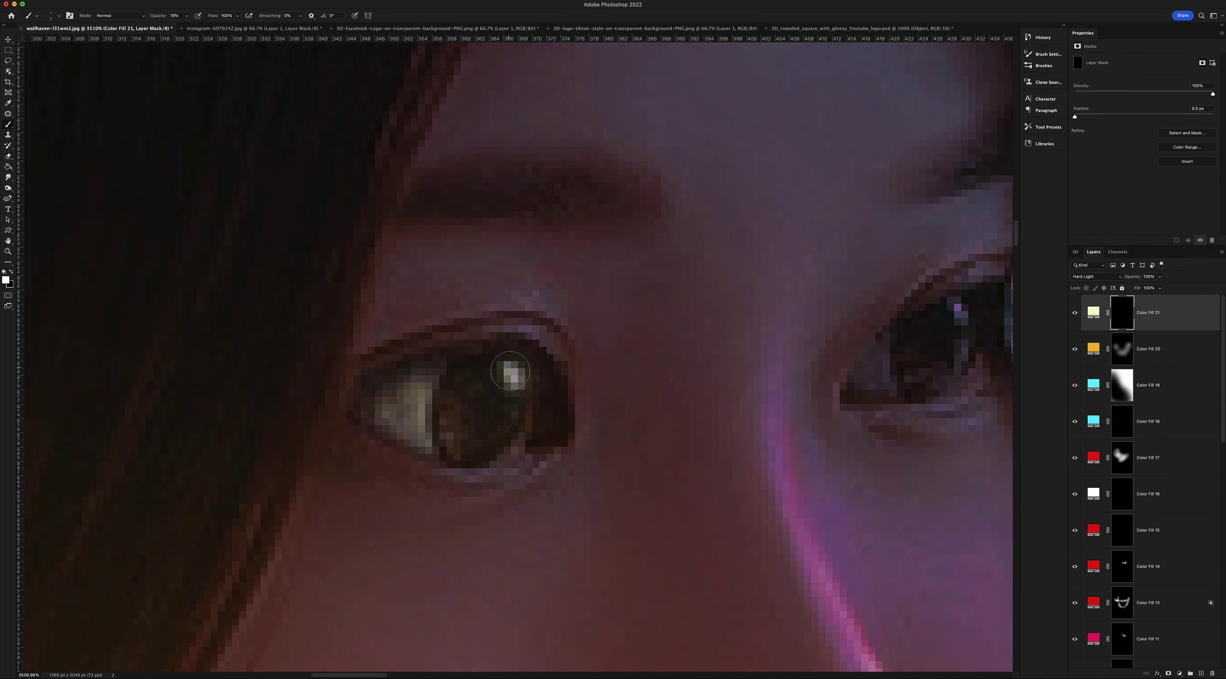
{"action": "scroll", "coordinate": [665, 352], "scroll_direction": "right", "scroll_amount": 5}
{"action": "key", "text": "ctrl+0"}
{"action": "scroll", "coordinate": [515, 270], "scroll_direction": "up", "scroll_amount": 3}
{"action": "scroll", "coordinate": [515, 269], "scroll_direction": "up", "scroll_amount": 5}
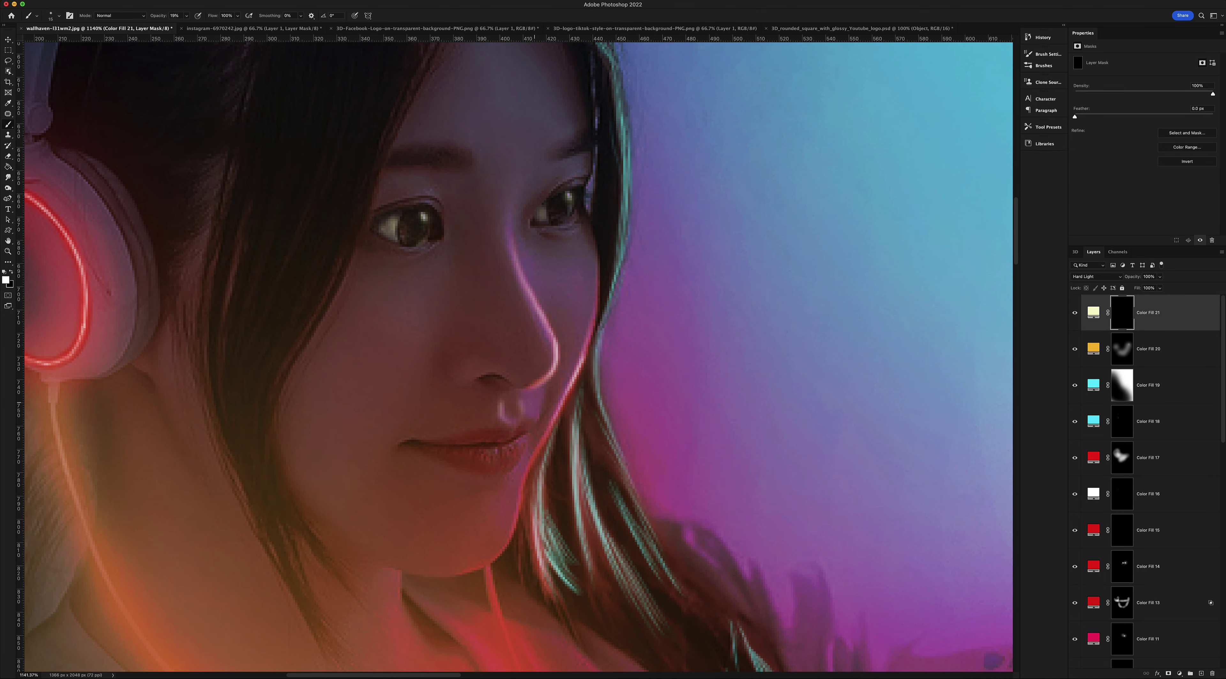
{"action": "key", "text": "ctrl+0"}
{"action": "scroll", "coordinate": [515, 270], "scroll_direction": "up", "scroll_amount": 5}
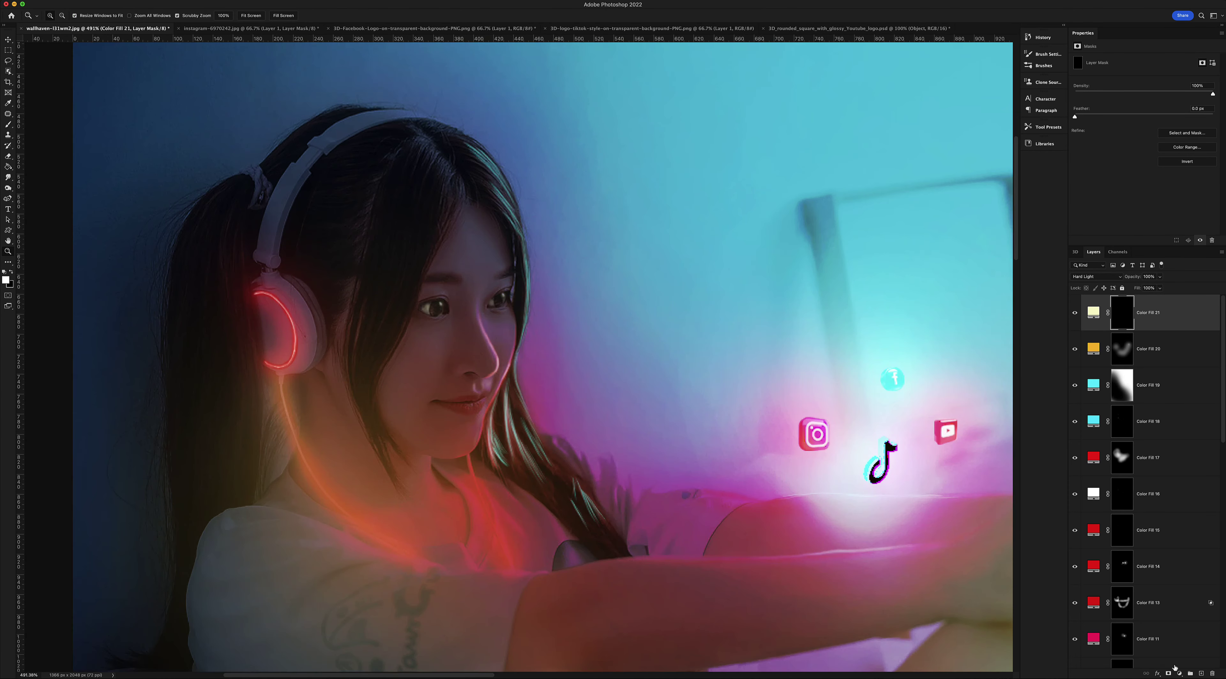
Add Color Fill 22 in Color Dodge with Blend If split 84/108, inverted mask, and paint a soft glow on the face and hair
{"action": "left_click", "coordinate": [1179, 675]}
{"action": "left_click", "coordinate": [964, 217]}
{"action": "left_click", "coordinate": [1096, 277]}
{"action": "left_click", "coordinate": [1087, 355]}
{"action": "double_click", "coordinate": [1175, 313]}
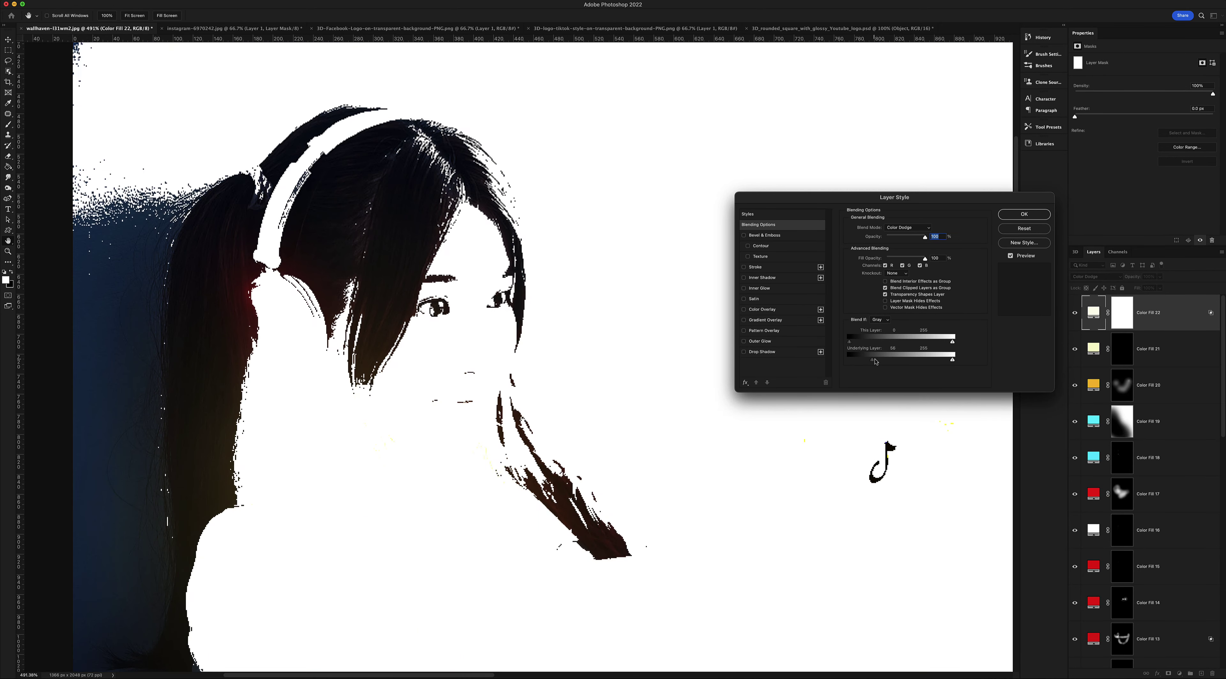
{"action": "left_click_drag", "start_coordinate": [848, 360], "coordinate": [893, 363]}
{"action": "key", "text": "Return"}
{"action": "key", "text": "ctrl+i"}
{"action": "key", "text": "b"}
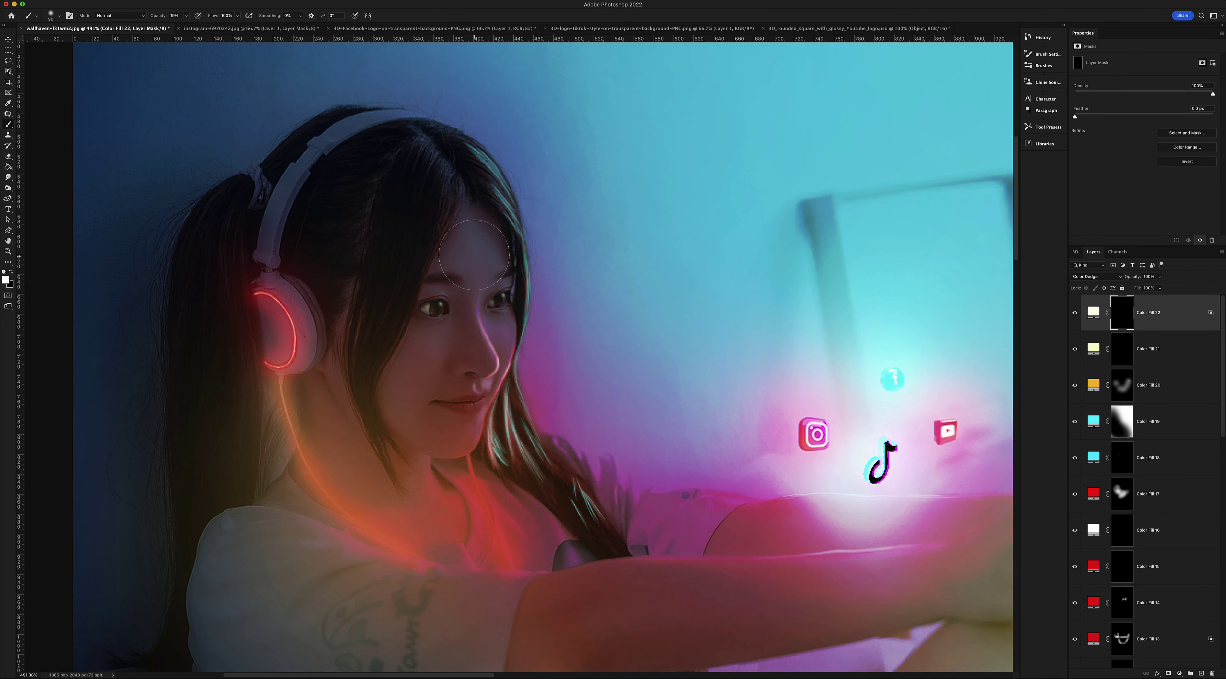
{"action": "left_click_drag", "start_coordinate": [500, 247], "coordinate": [495, 418]}
{"action": "left_click_drag", "start_coordinate": [447, 224], "coordinate": [470, 432]}
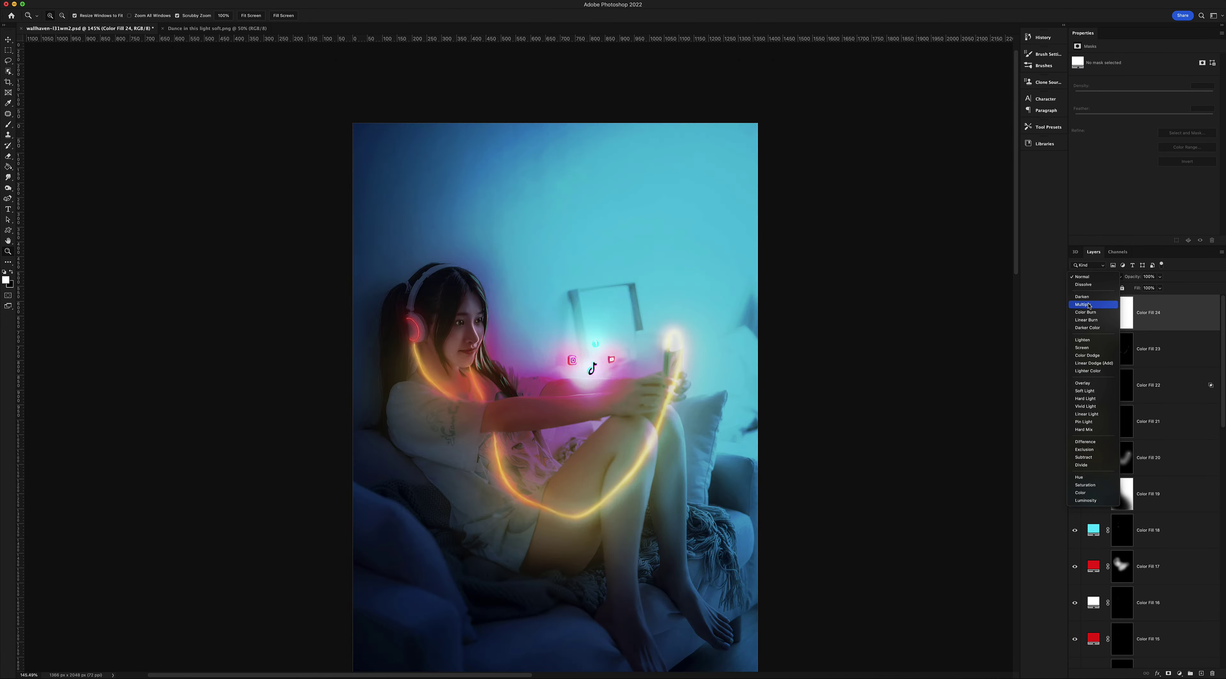
Keep the new white fill at Normal with underlying Blend If split 107/170 and an inverted mask
{"action": "left_click", "coordinate": [1082, 276]}
{"action": "double_click", "coordinate": [1185, 312]}
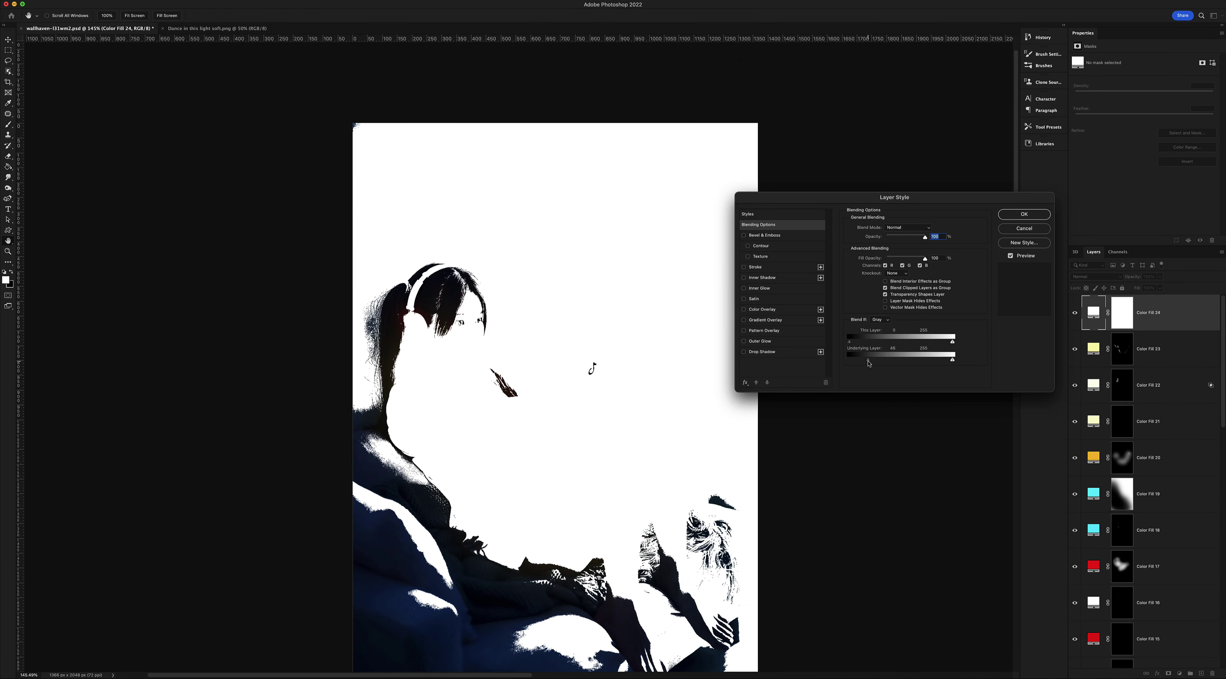
{"action": "left_click_drag", "start_coordinate": [848, 360], "coordinate": [918, 363]}
{"action": "key", "text": "Return"}
{"action": "left_click", "coordinate": [1122, 313]}
{"action": "key", "text": "ctrl+i"}
{"action": "key", "text": "b"}
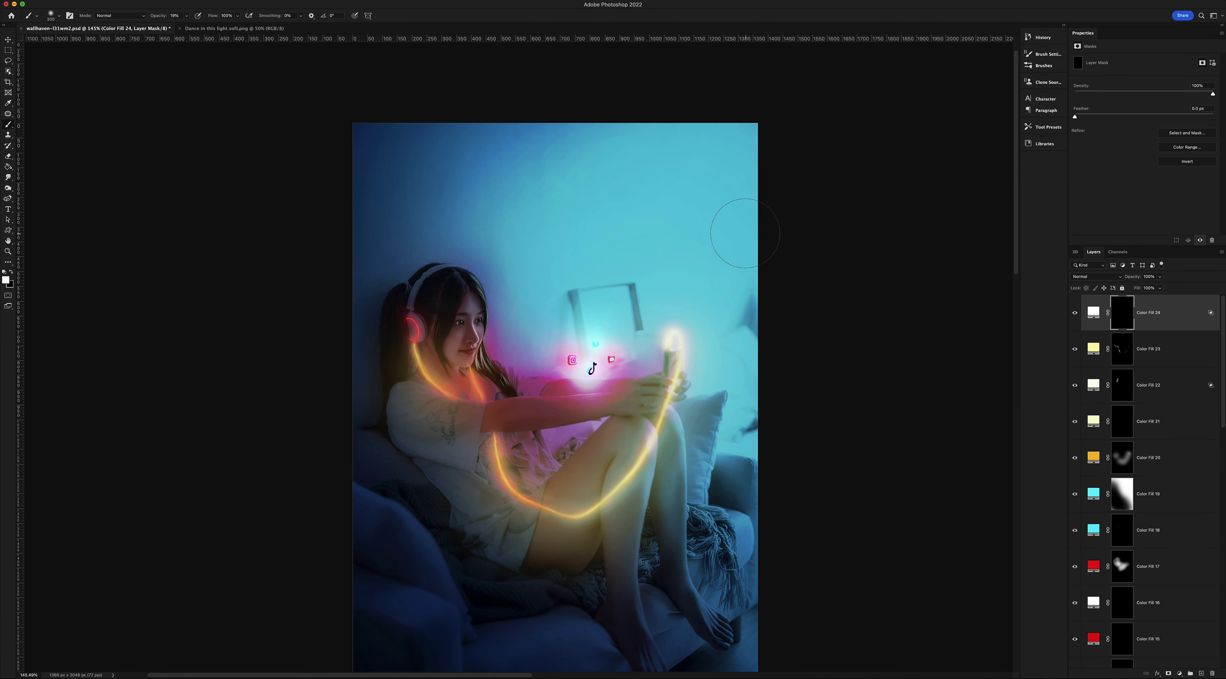
Paint a white glow onto the upper-right wall, shrinking the brush to 400 then 125
{"action": "mouse_move", "coordinate": [714, 191]}
{"action": "left_mouse_down"}
{"action": "mouse_move", "coordinate": [671, 241]}
{"action": "mouse_move", "coordinate": [675, 202]}
{"action": "mouse_move", "coordinate": [615, 214]}
{"action": "left_mouse_up"}
{"action": "scroll", "coordinate": [616, 213], "scroll_direction": "up", "scroll_amount": 3}
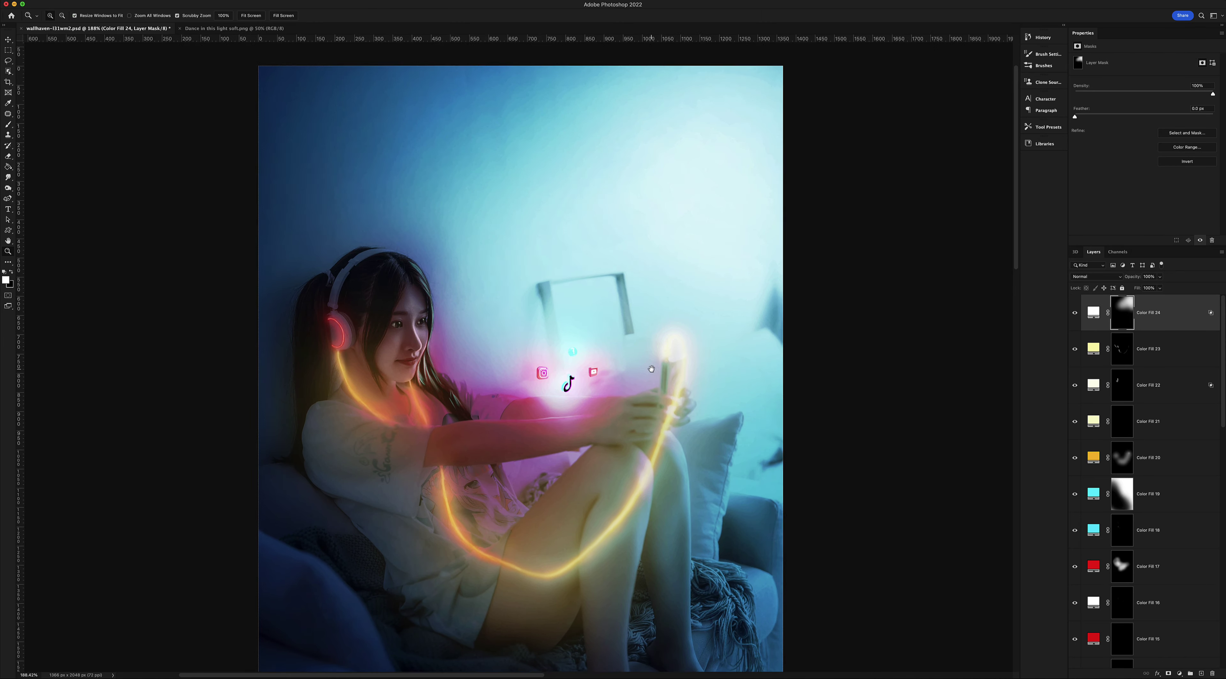
{"action": "scroll", "coordinate": [616, 214], "scroll_direction": "left", "scroll_amount": 2}
{"action": "key", "text": "bracketleft"}
{"action": "key", "text": "bracketleft"}
{"action": "key", "text": "bracketleft"}
{"action": "scroll", "coordinate": [811, 330], "scroll_direction": "down", "scroll_amount": 1}
{"action": "scroll", "coordinate": [812, 330], "scroll_direction": "right", "scroll_amount": 2}
{"action": "key", "text": "bracketleft"}
{"action": "key", "text": "bracketleft"}
{"action": "key", "text": "bracketleft"}
{"action": "left_click_drag", "start_coordinate": [733, 390], "coordinate": [762, 428]}
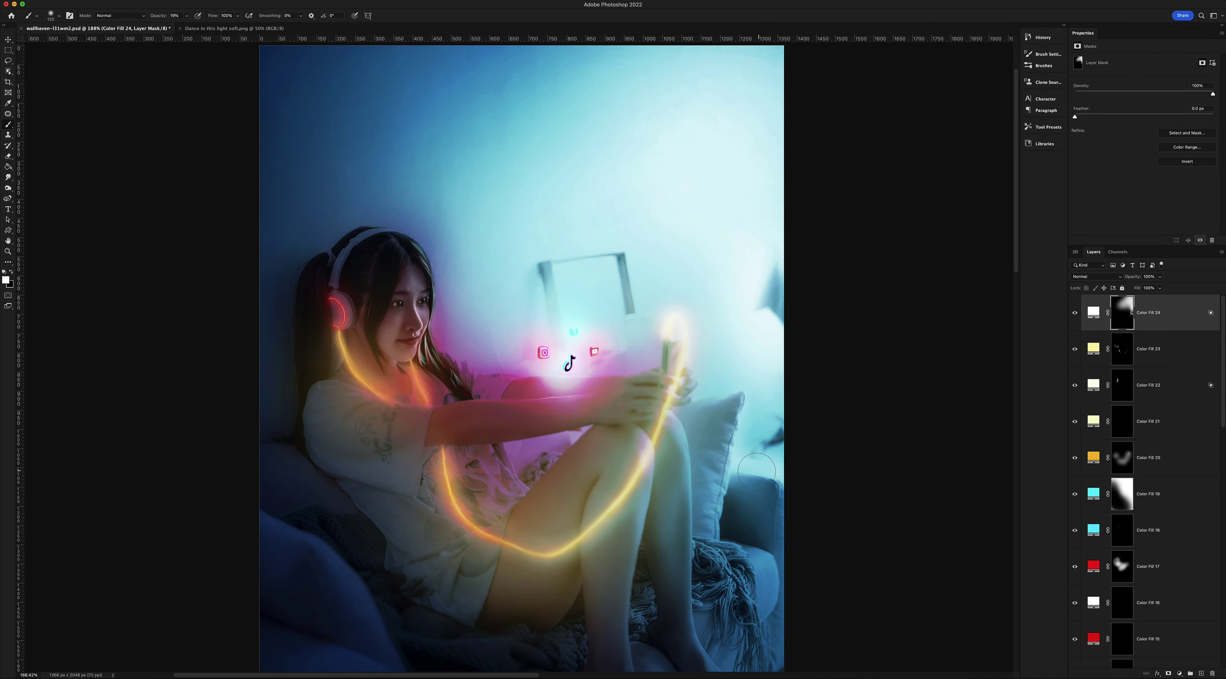
Bring the light-ray image from the Dance document into the neon photo and transform it
{"action": "key", "text": "v"}
{"action": "key", "text": "ctrl+Tab"}
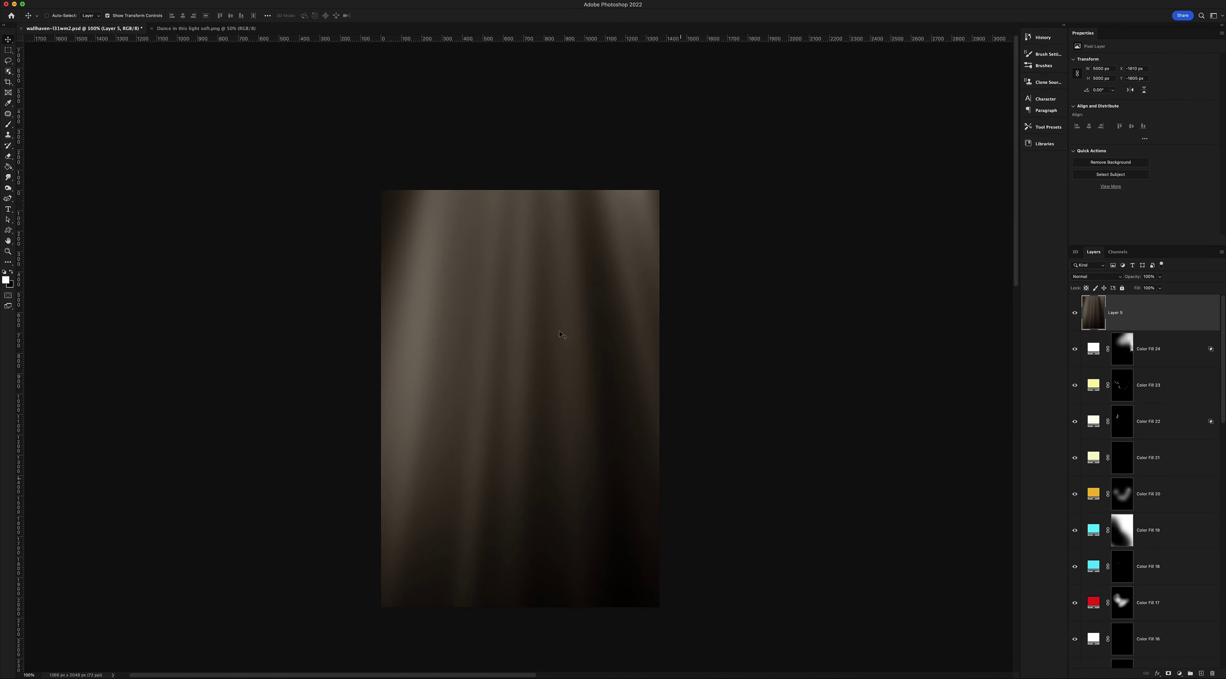
{"action": "key", "text": "ctrl+t"}
{"action": "mouse_move", "coordinate": [519, 362]}
{"action": "left_mouse_down"}
{"action": "mouse_move", "coordinate": [476, 371]}
{"action": "mouse_move", "coordinate": [520, 361]}
{"action": "left_mouse_up"}
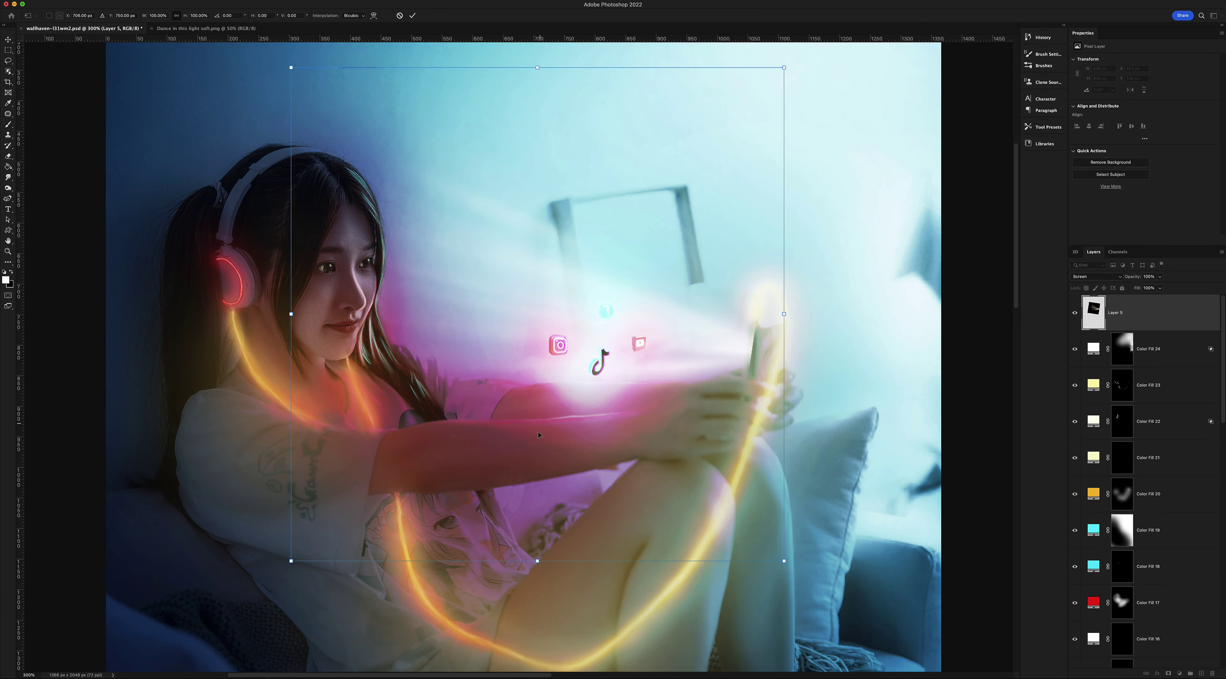
Select the TikTok icon layer, then deselect it and zoom into the image
{"action": "key", "text": "v"}
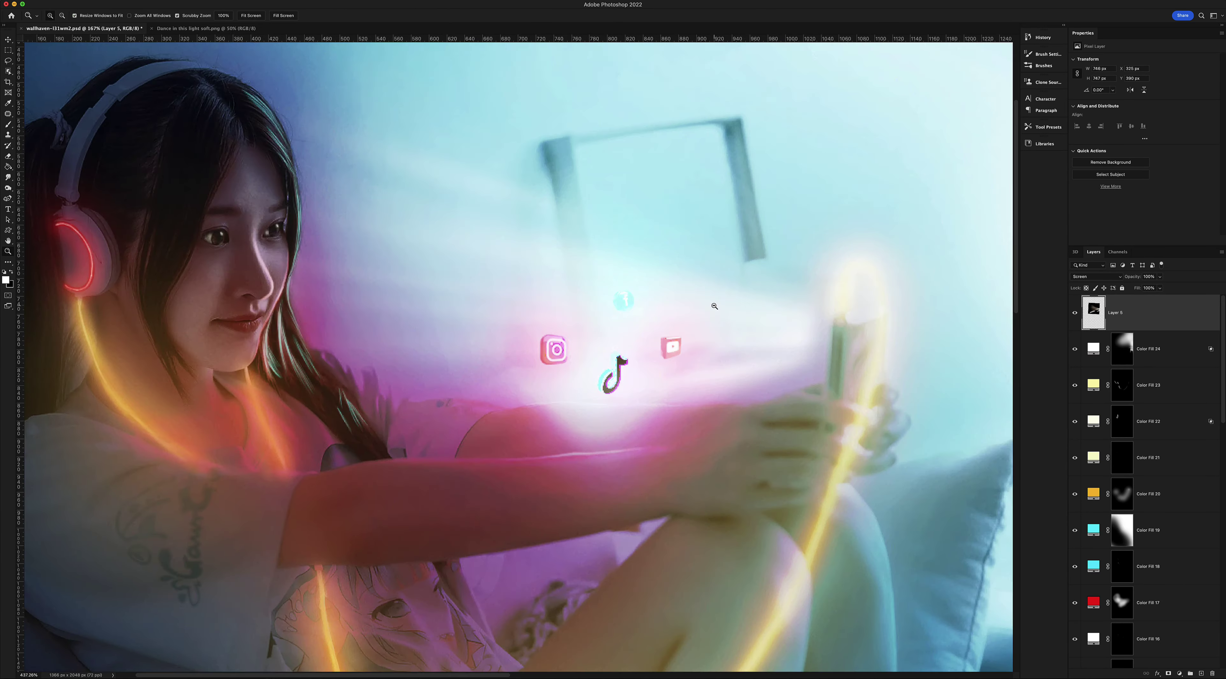
{"action": "scroll", "coordinate": [480, 453], "scroll_direction": "down", "scroll_amount": 5}
{"action": "left_click", "coordinate": [617, 371]}
{"action": "scroll", "coordinate": [1144, 547], "scroll_direction": "down", "scroll_amount": 3}
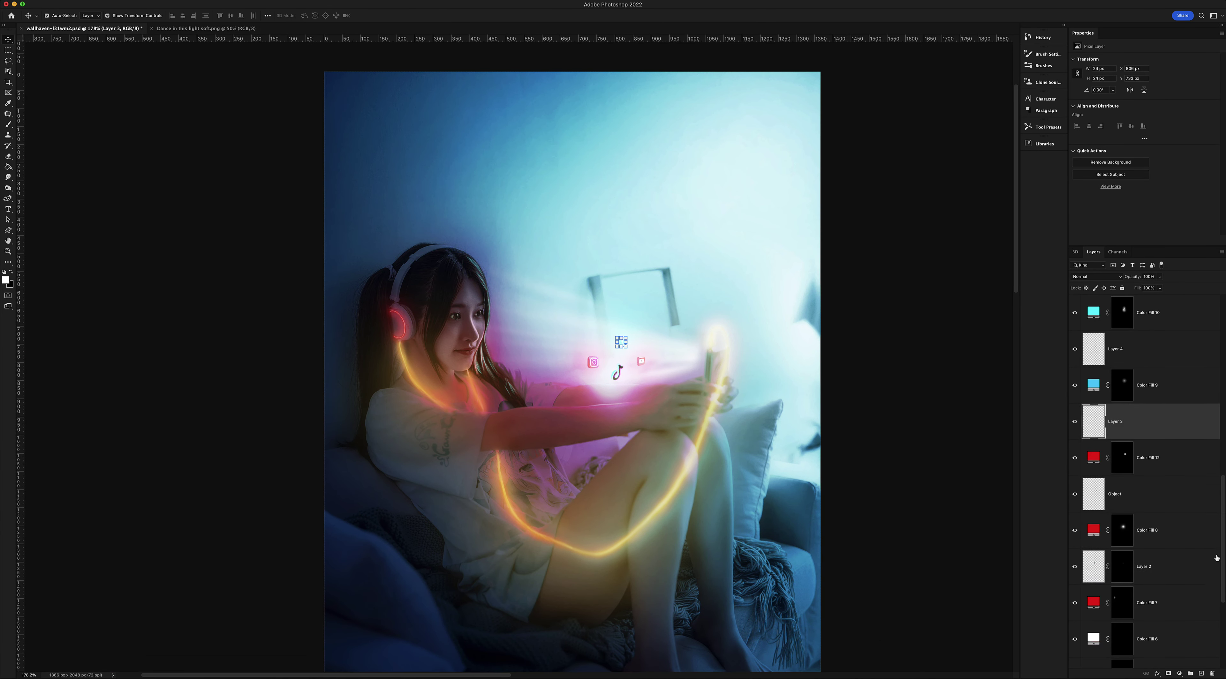
{"action": "scroll", "coordinate": [1144, 428], "scroll_direction": "down", "scroll_amount": 1}
{"action": "scroll", "coordinate": [1145, 295], "scroll_direction": "down", "scroll_amount": 1}
{"action": "left_click", "coordinate": [936, 432]}
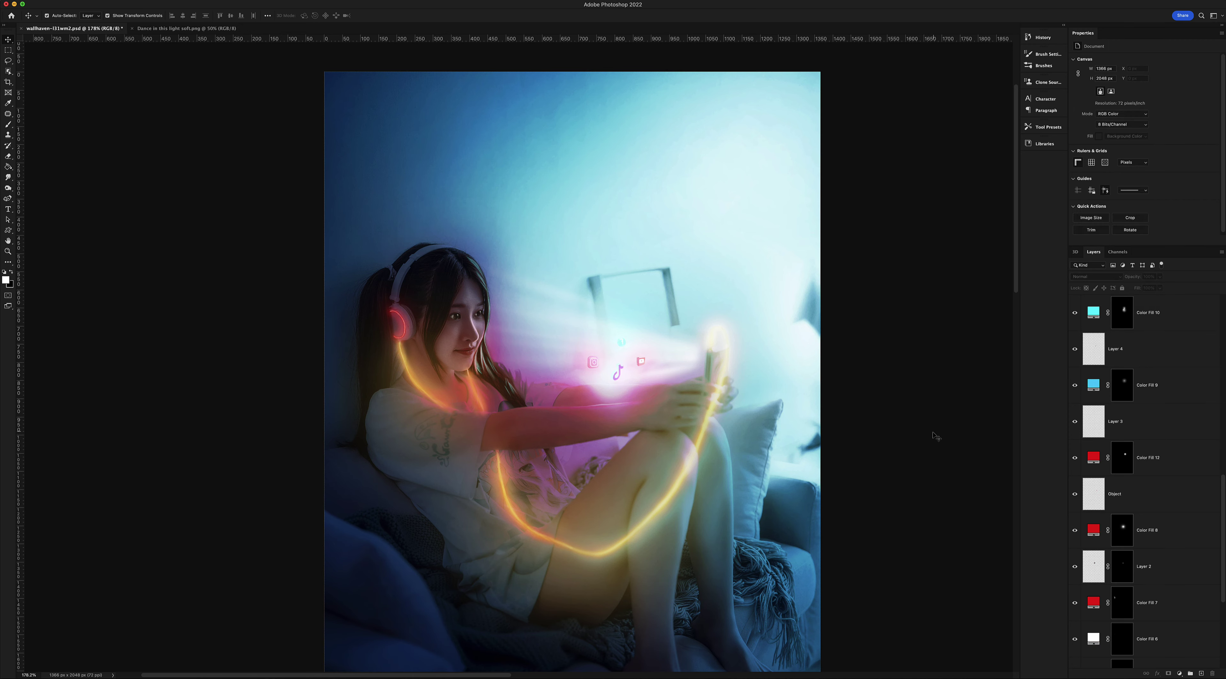
{"action": "key", "text": "z"}
{"action": "scroll", "coordinate": [936, 432], "scroll_direction": "up", "scroll_amount": 3}
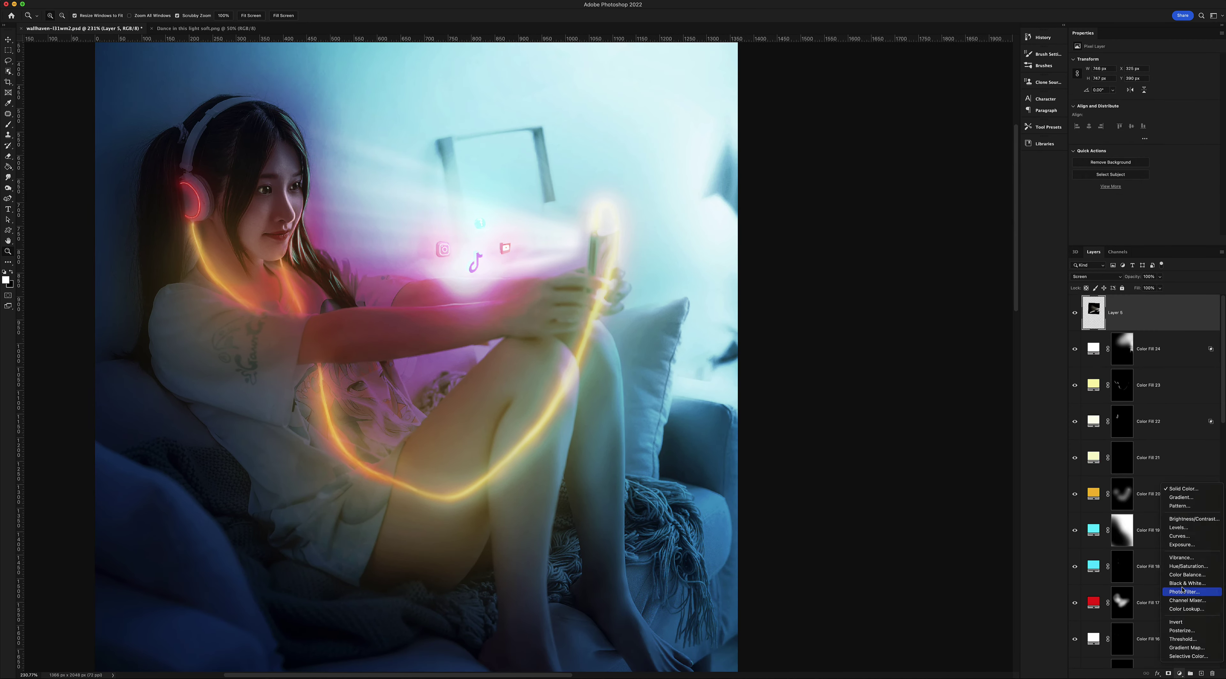
Paint white on the Overlay fill's mask along the leg edge below the knee
{"action": "scroll", "coordinate": [645, 348], "scroll_direction": "up", "scroll_amount": 5}
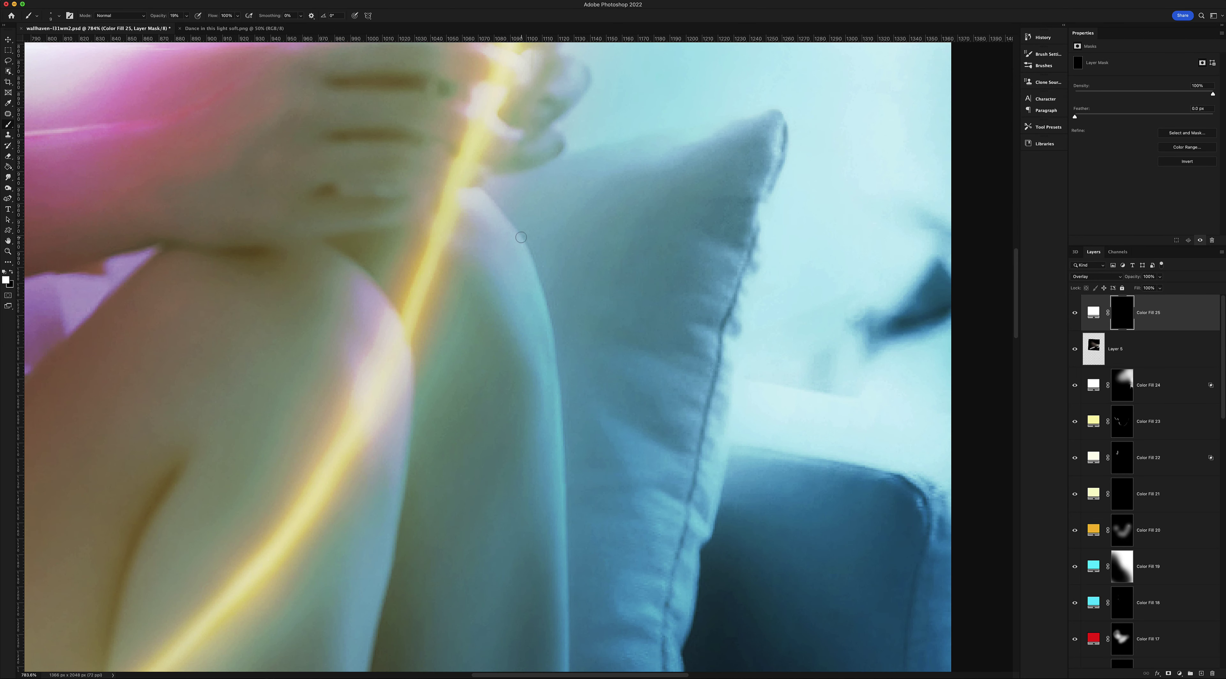
{"action": "key", "text": "b"}
{"action": "left_click_drag", "start_coordinate": [551, 422], "coordinate": [520, 174]}
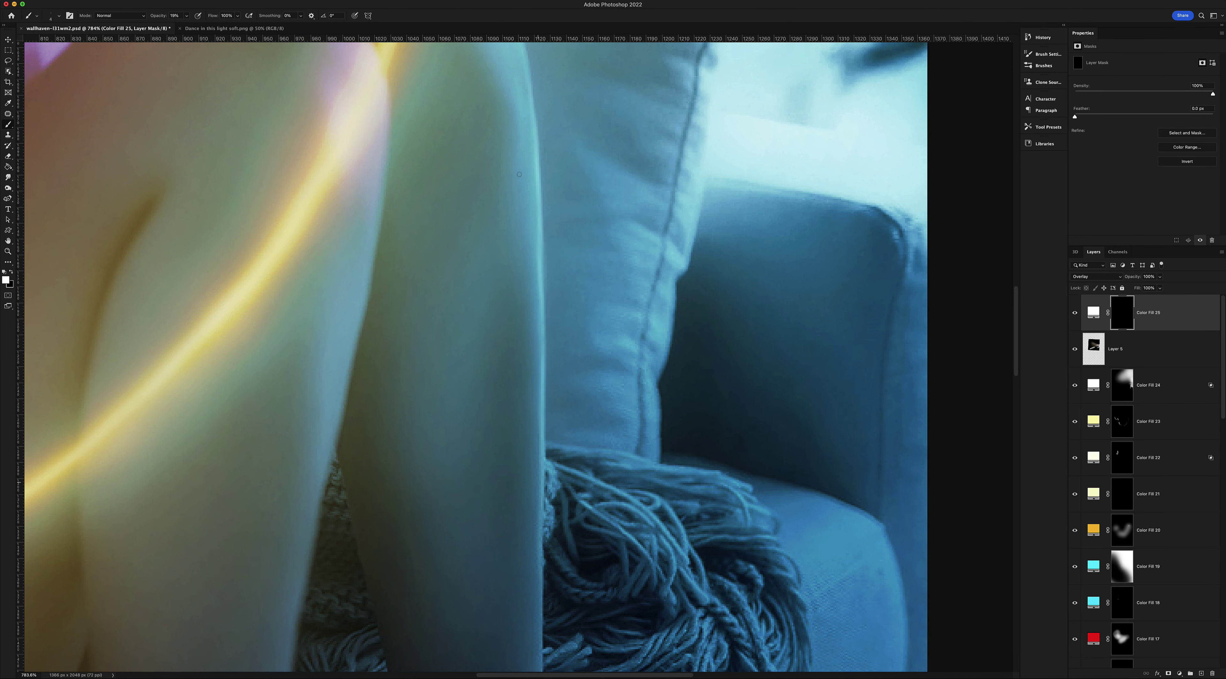
{"action": "scroll", "coordinate": [528, 452], "scroll_direction": "down", "scroll_amount": 5}
{"action": "scroll", "coordinate": [423, 396], "scroll_direction": "down", "scroll_amount": 5}
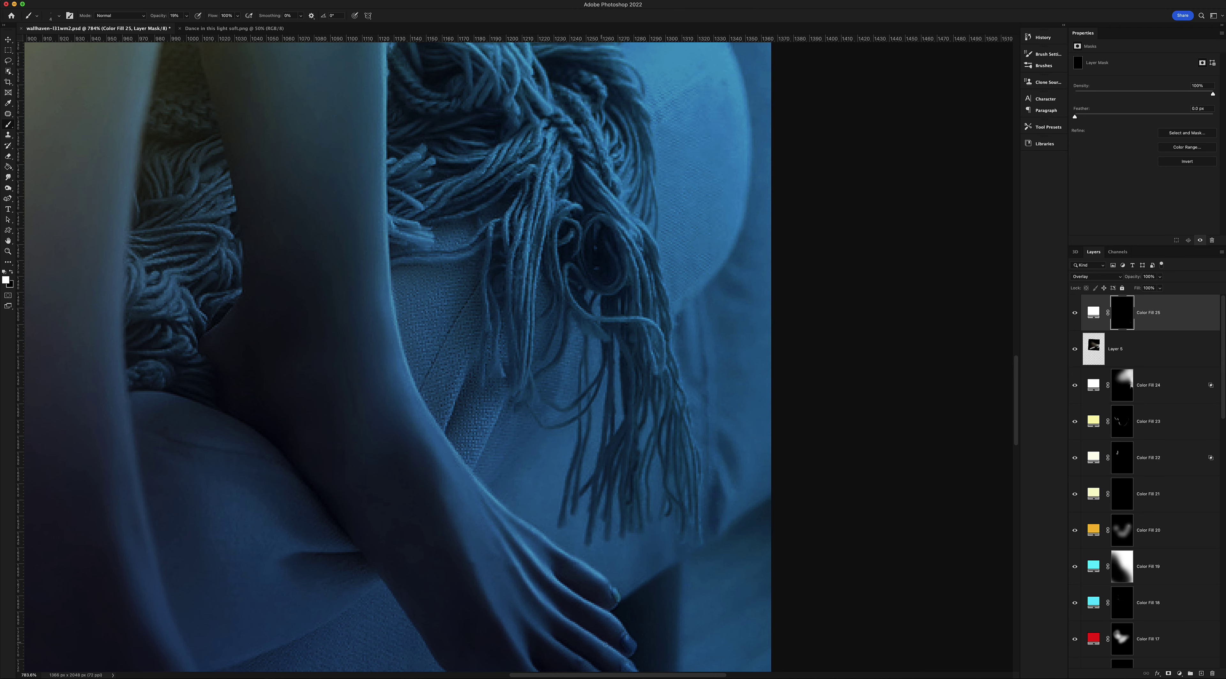
{"action": "scroll", "coordinate": [548, 500], "scroll_direction": "down", "scroll_amount": 5}
{"action": "scroll", "coordinate": [322, 105], "scroll_direction": "up", "scroll_amount": 10}
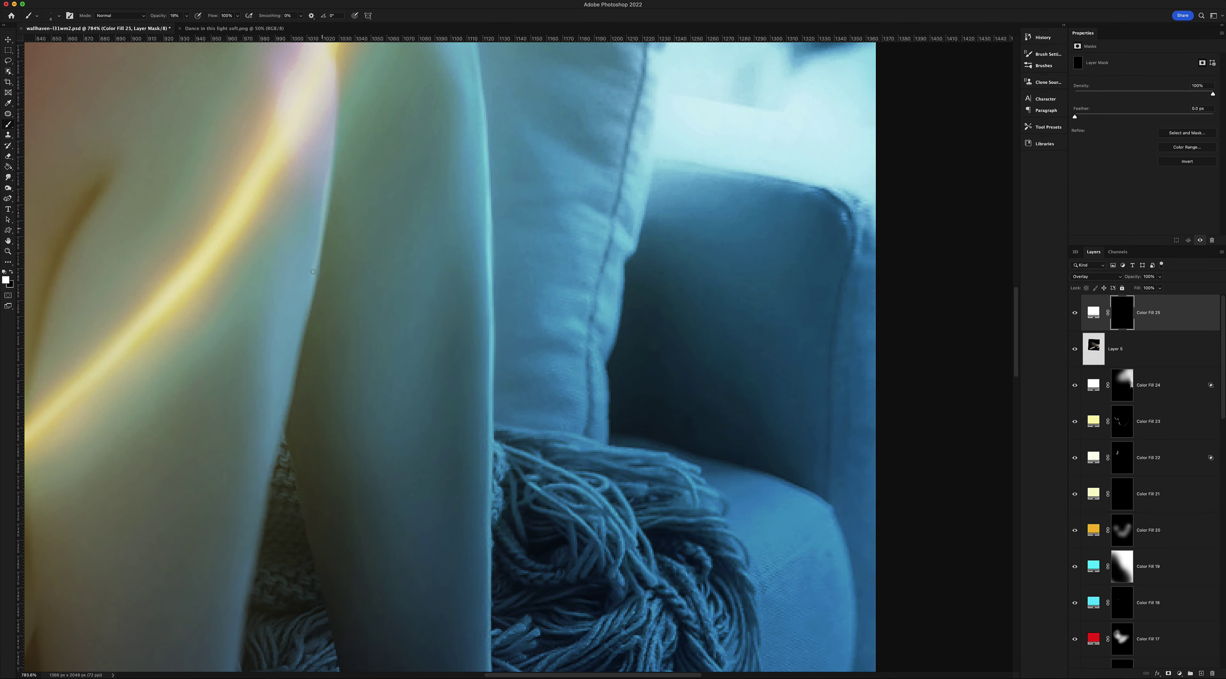
{"action": "scroll", "coordinate": [476, 357], "scroll_direction": "down", "scroll_amount": 5}
{"action": "scroll", "coordinate": [476, 357], "scroll_direction": "left", "scroll_amount": 2}
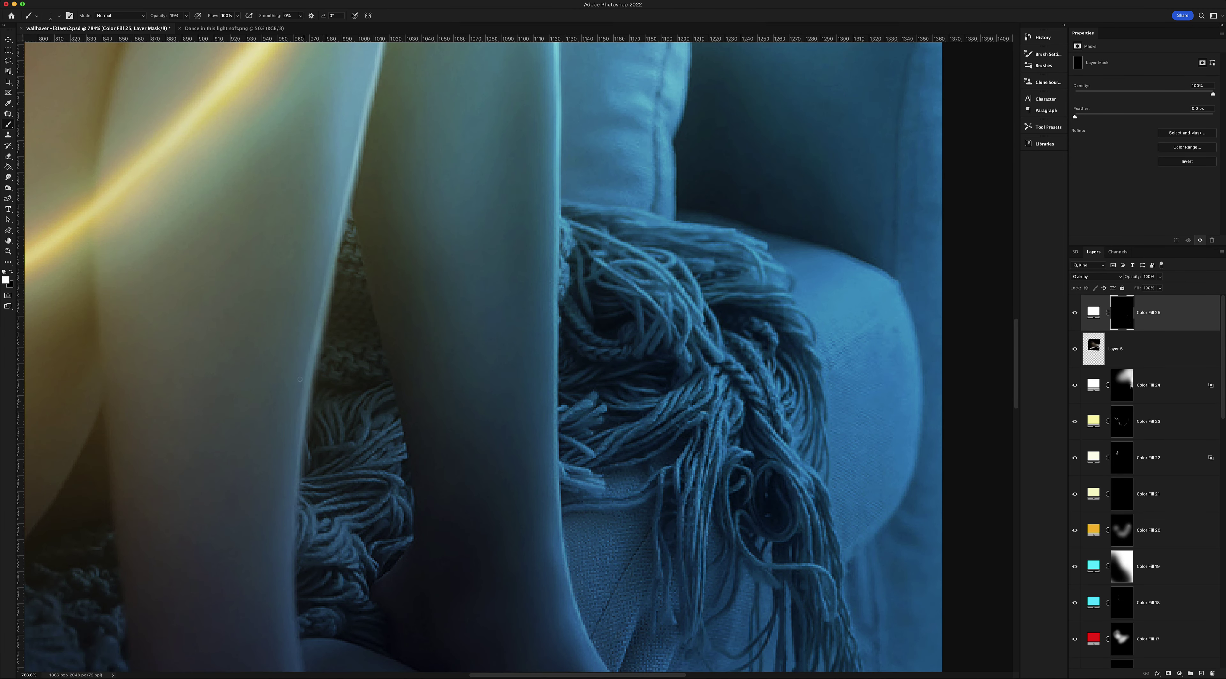
{"action": "scroll", "coordinate": [300, 379], "scroll_direction": "down", "scroll_amount": 5}
{"action": "scroll", "coordinate": [335, 550], "scroll_direction": "down", "scroll_amount": 4}
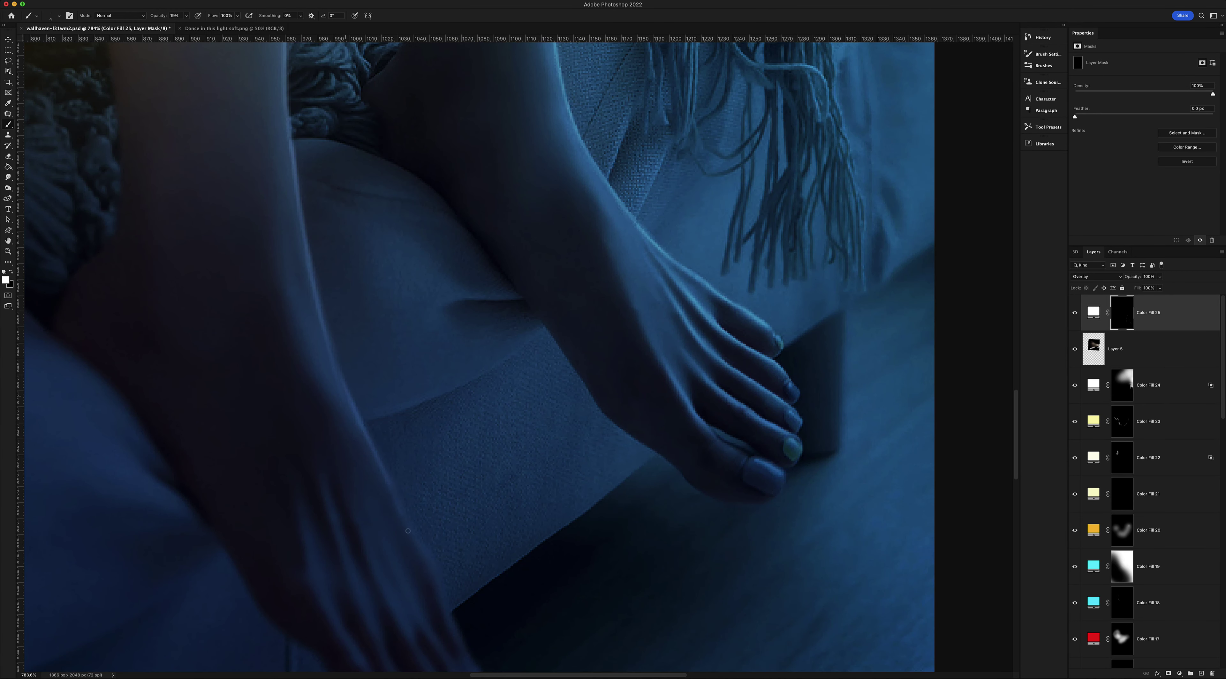
{"action": "scroll", "coordinate": [407, 558], "scroll_direction": "down", "scroll_amount": 4}
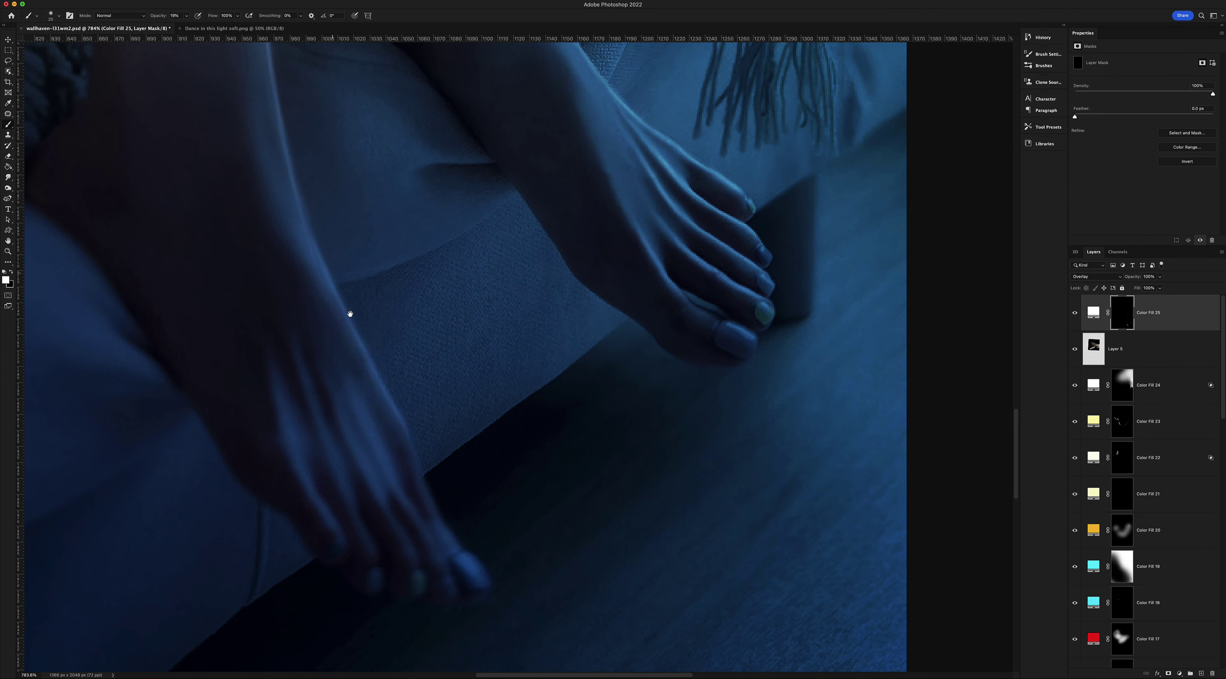
{"action": "scroll", "coordinate": [348, 315], "scroll_direction": "up", "scroll_amount": 15}
{"action": "scroll", "coordinate": [372, 285], "scroll_direction": "left", "scroll_amount": 8}
{"action": "scroll", "coordinate": [419, 295], "scroll_direction": "up", "scroll_amount": 2}
{"action": "scroll", "coordinate": [476, 181], "scroll_direction": "up", "scroll_amount": 2}
{"action": "scroll", "coordinate": [483, 295], "scroll_direction": "up", "scroll_amount": 2}
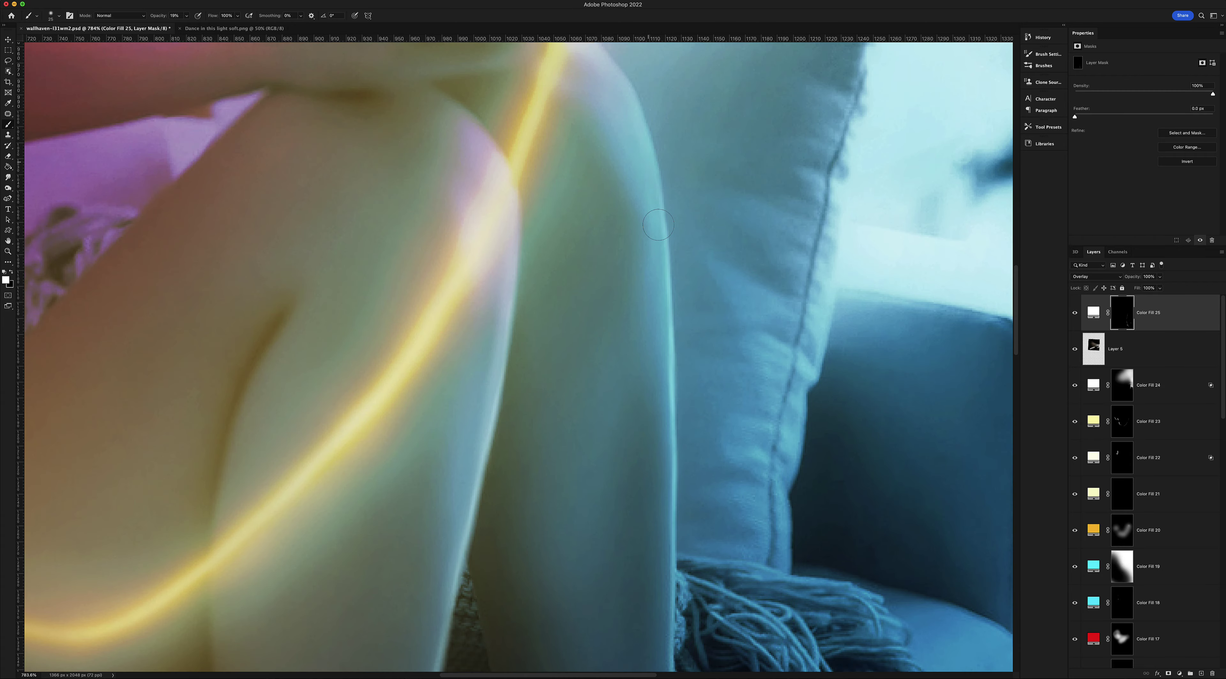
{"action": "scroll", "coordinate": [657, 276], "scroll_direction": "up", "scroll_amount": 2}
{"action": "scroll", "coordinate": [657, 395], "scroll_direction": "down", "scroll_amount": 5}
Brush light along the pillow edges, then add another white Solid Color fill layer
{"action": "key", "text": "z"}
{"action": "key", "text": "ctrl+0"}
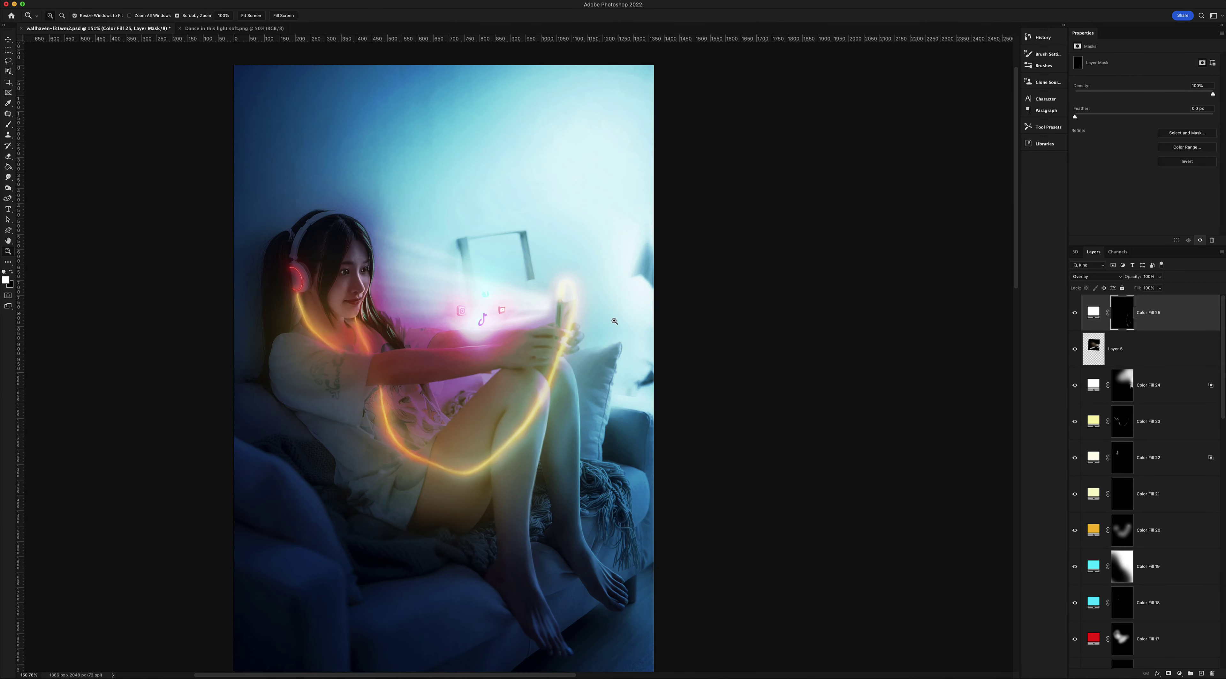
{"action": "scroll", "coordinate": [621, 265], "scroll_direction": "up", "scroll_amount": 10}
{"action": "key", "text": "b"}
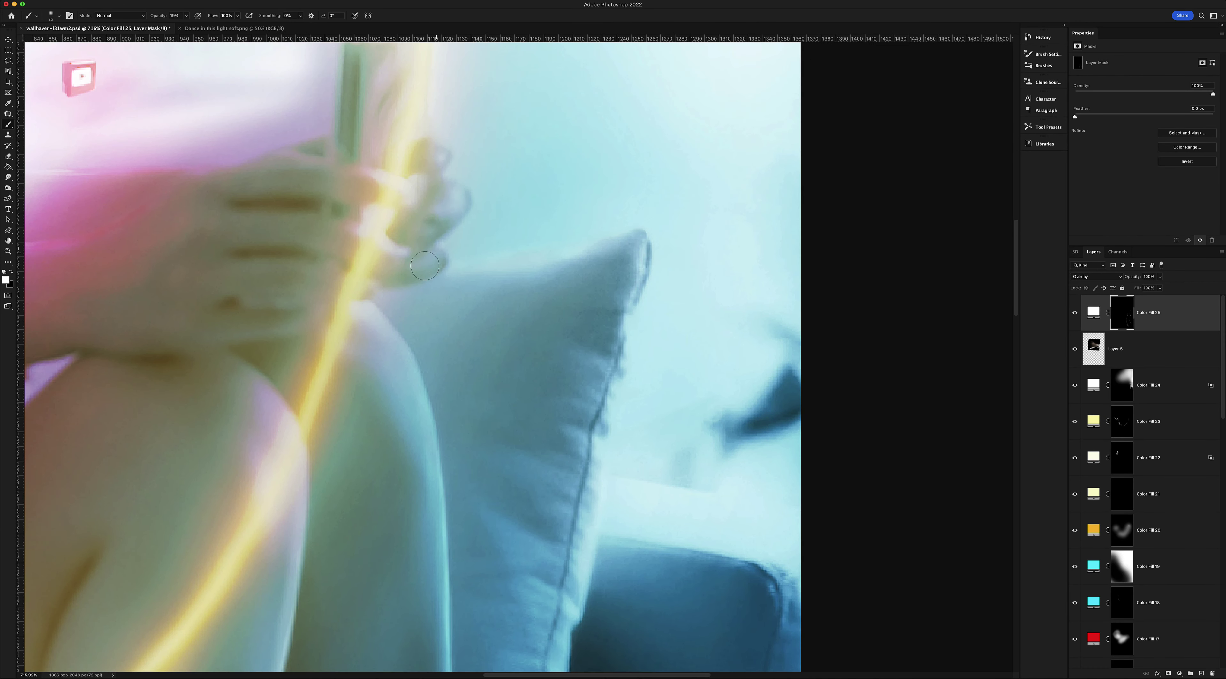
{"action": "scroll", "coordinate": [621, 265], "scroll_direction": "down", "scroll_amount": 10}
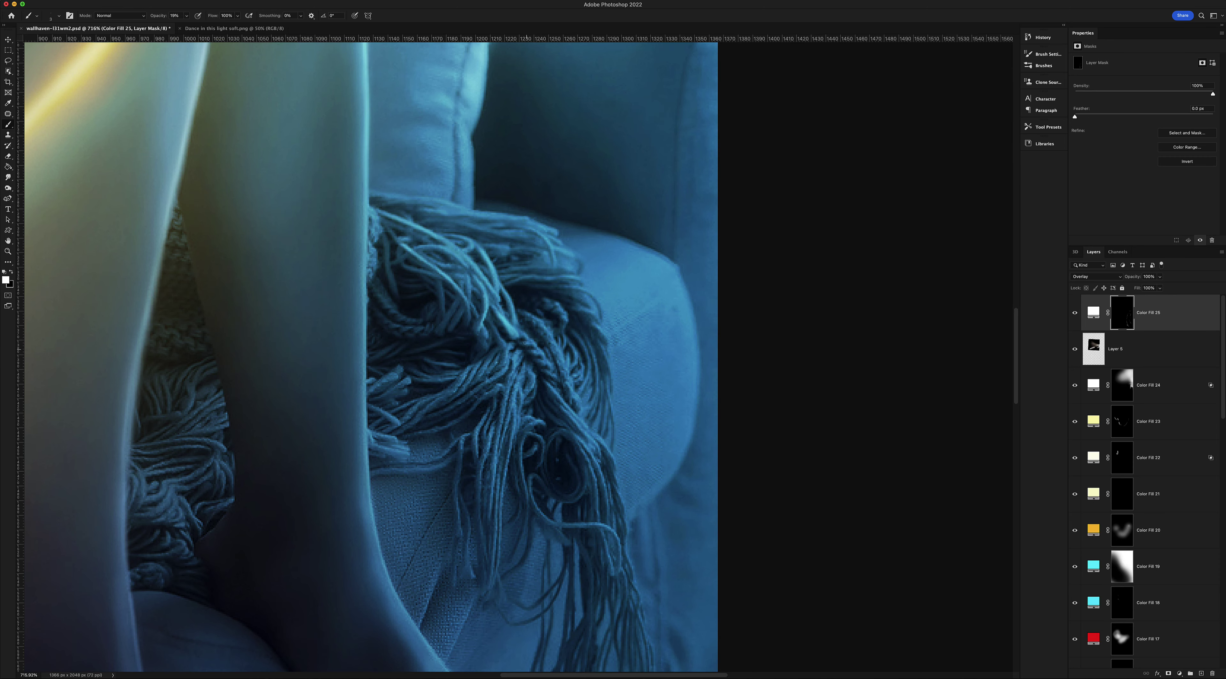
{"action": "key", "text": "z"}
{"action": "scroll", "coordinate": [531, 344], "scroll_direction": "down", "scroll_amount": 10}
{"action": "left_click", "coordinate": [1180, 675]}
Confirm the white Color Fill 26 and invert its mask to black
{"action": "left_click", "coordinate": [1181, 318]}
{"action": "key", "text": "Return"}
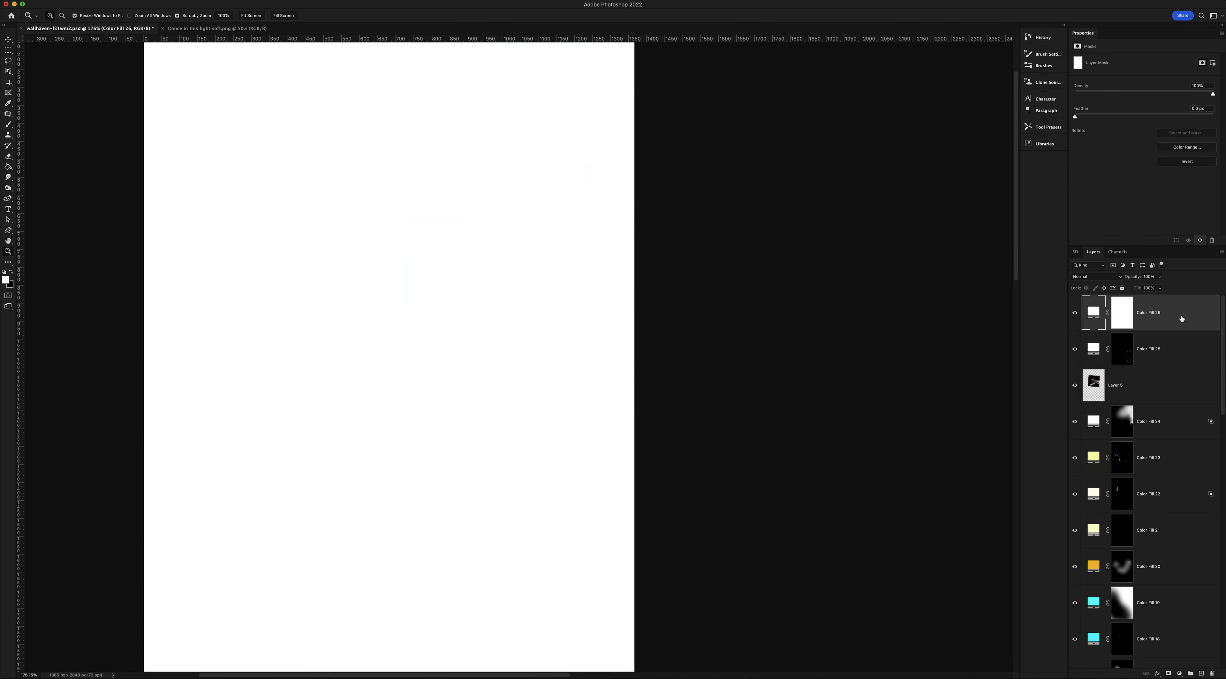
{"action": "double_click", "coordinate": [1182, 319]}
{"action": "key", "text": "Return"}
{"action": "key", "text": "ctrl+i"}
{"action": "scroll", "coordinate": [524, 381], "scroll_direction": "up", "scroll_amount": 10}
{"action": "key", "text": "b"}
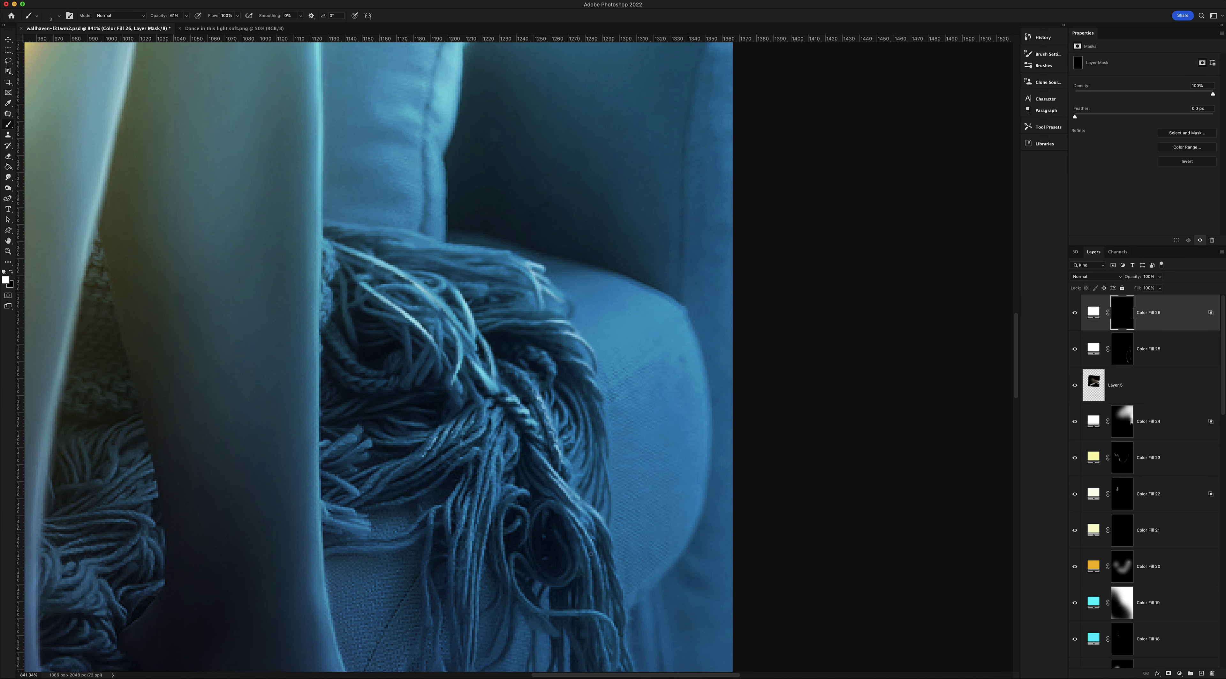
Paint thin white rim light at 61% opacity along the thighs, pillow edge, arm and icons
{"action": "scroll", "coordinate": [471, 267], "scroll_direction": "down", "scroll_amount": 10}
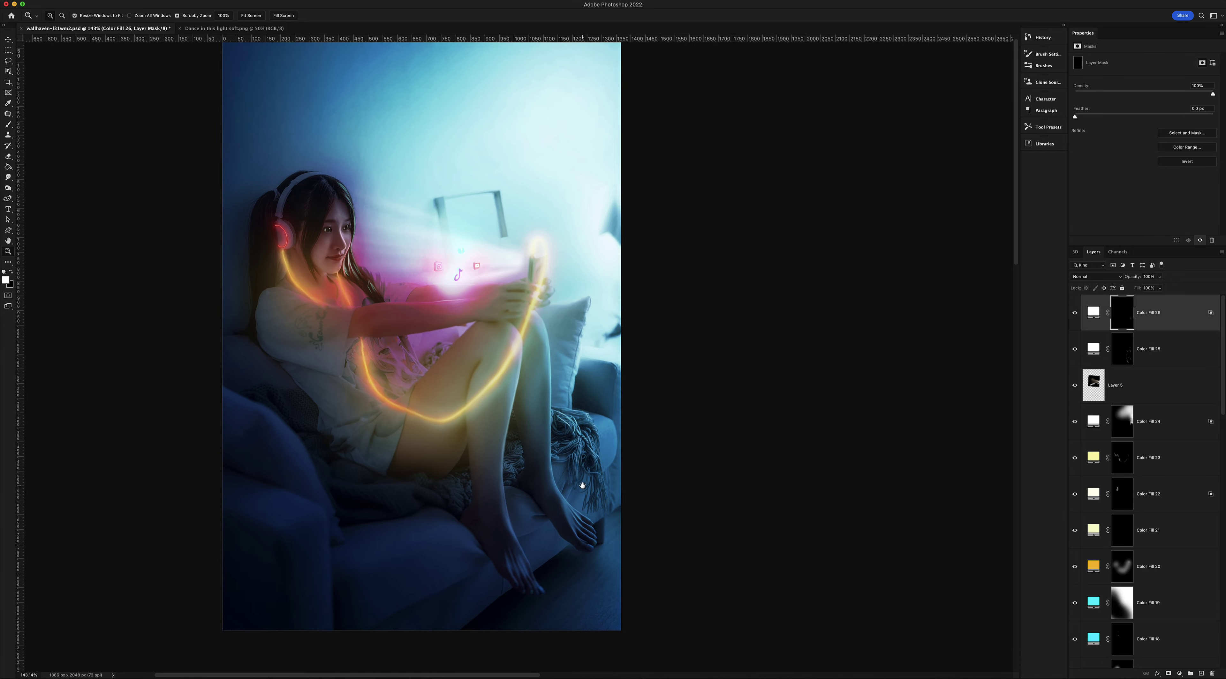
{"action": "scroll", "coordinate": [430, 441], "scroll_direction": "up", "scroll_amount": 9}
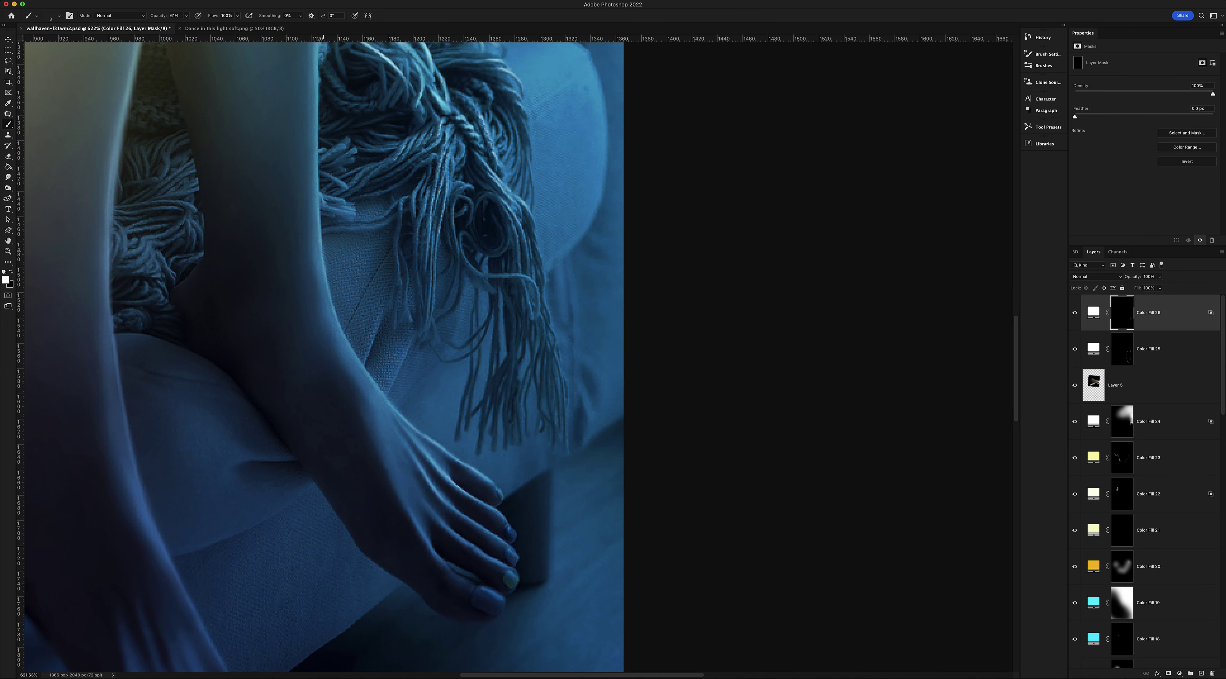
{"action": "scroll", "coordinate": [327, 280], "scroll_direction": "up", "scroll_amount": 5}
{"action": "scroll", "coordinate": [342, 285], "scroll_direction": "up", "scroll_amount": 3}
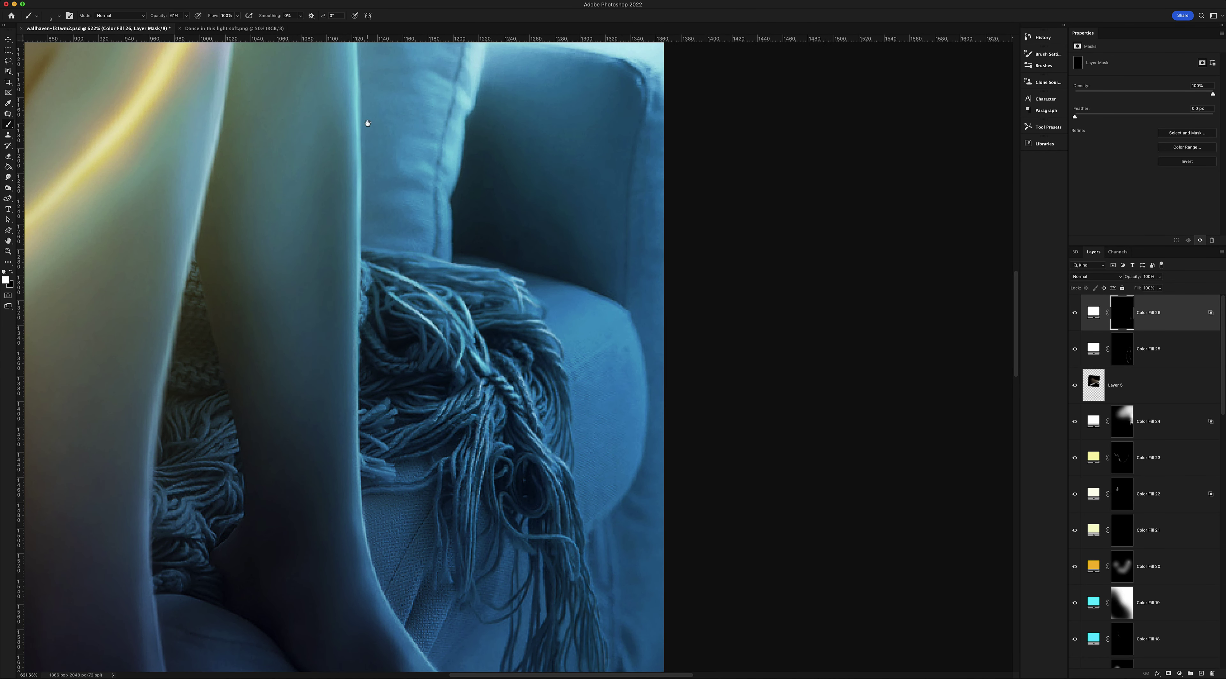
{"action": "left_click_drag", "start_coordinate": [368, 123], "coordinate": [379, 278]}
{"action": "left_click_drag", "start_coordinate": [259, 397], "coordinate": [248, 355]}
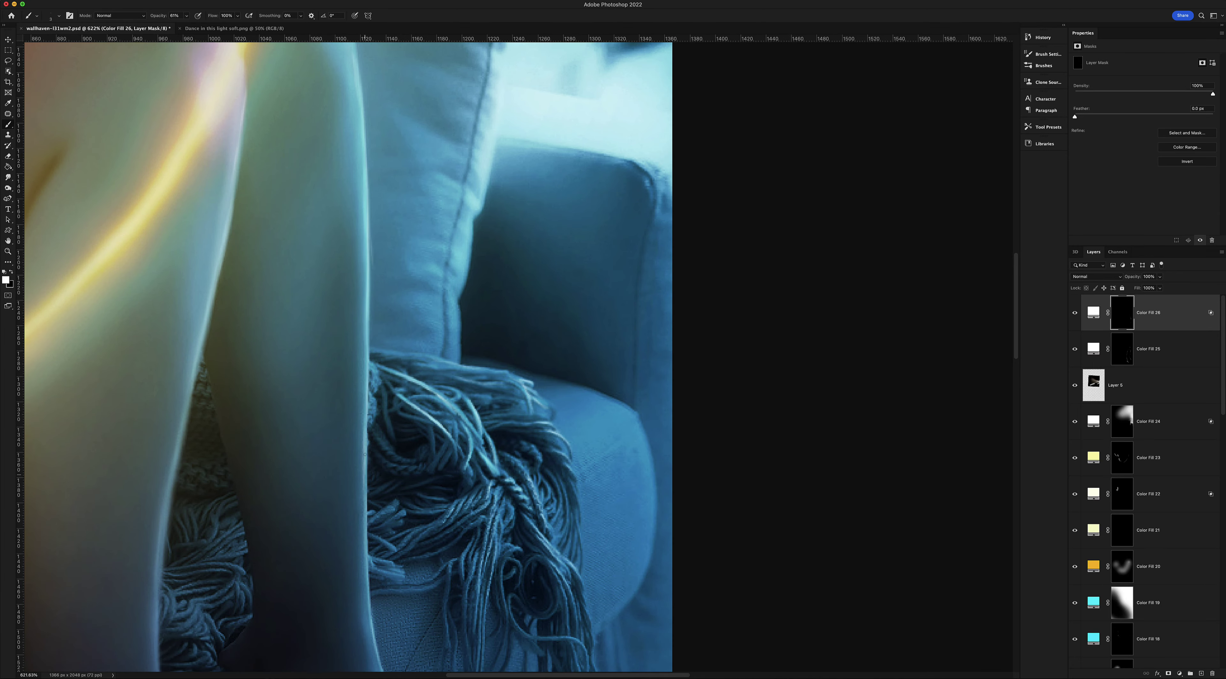
{"action": "key", "text": "z"}
{"action": "mouse_move", "coordinate": [425, 564]}
{"action": "left_mouse_down"}
{"action": "mouse_move", "coordinate": [385, 314]}
{"action": "mouse_move", "coordinate": [487, 284]}
{"action": "left_mouse_up"}
{"action": "key", "text": "b"}
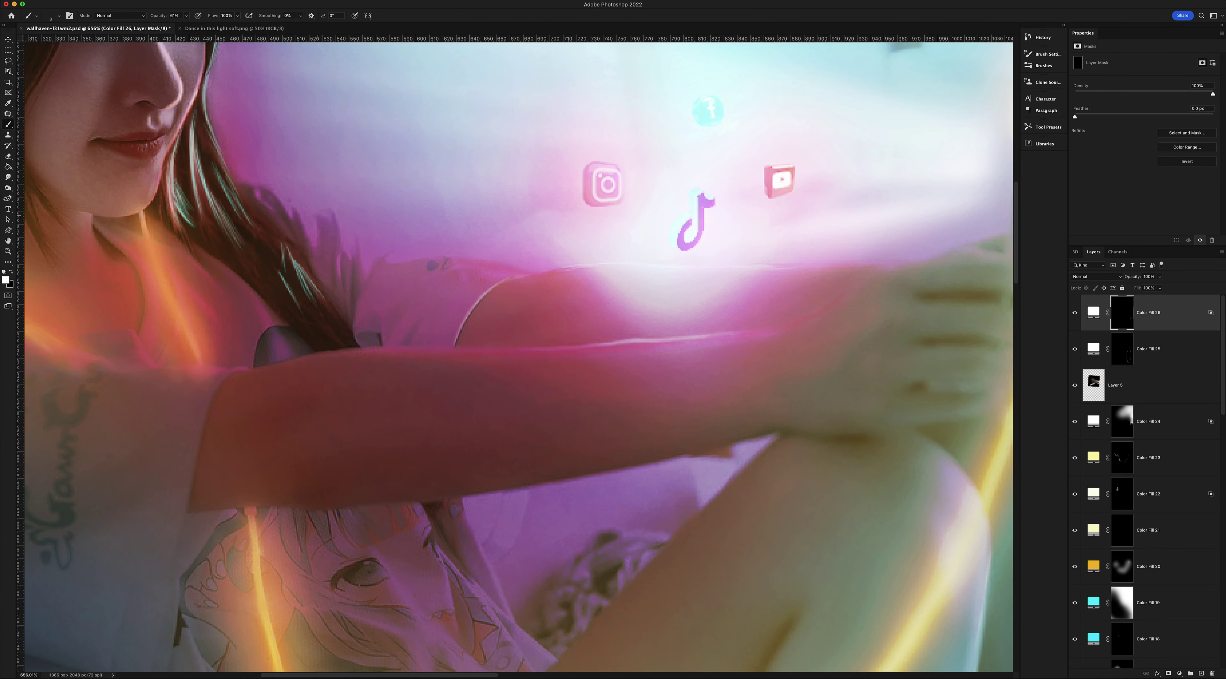
{"action": "scroll", "coordinate": [571, 304], "scroll_direction": "right", "scroll_amount": 2}
{"action": "scroll", "coordinate": [761, 286], "scroll_direction": "right", "scroll_amount": 4}
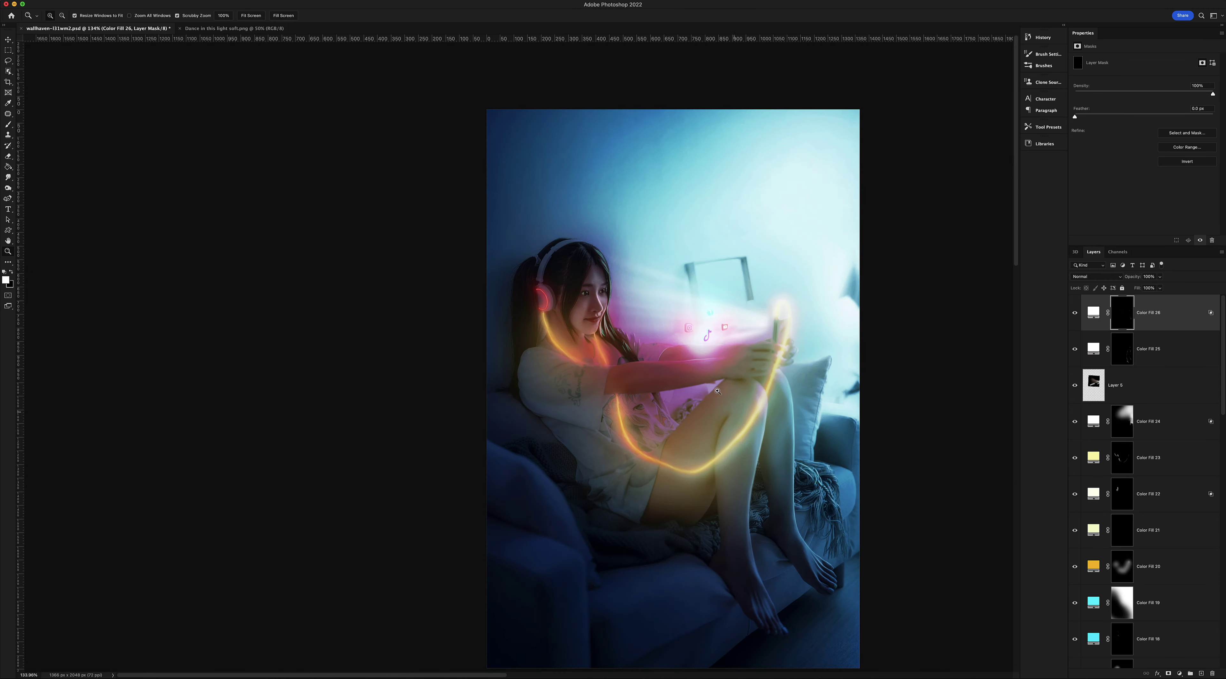
{"action": "left_click_drag", "start_coordinate": [946, 329], "coordinate": [586, 267]}
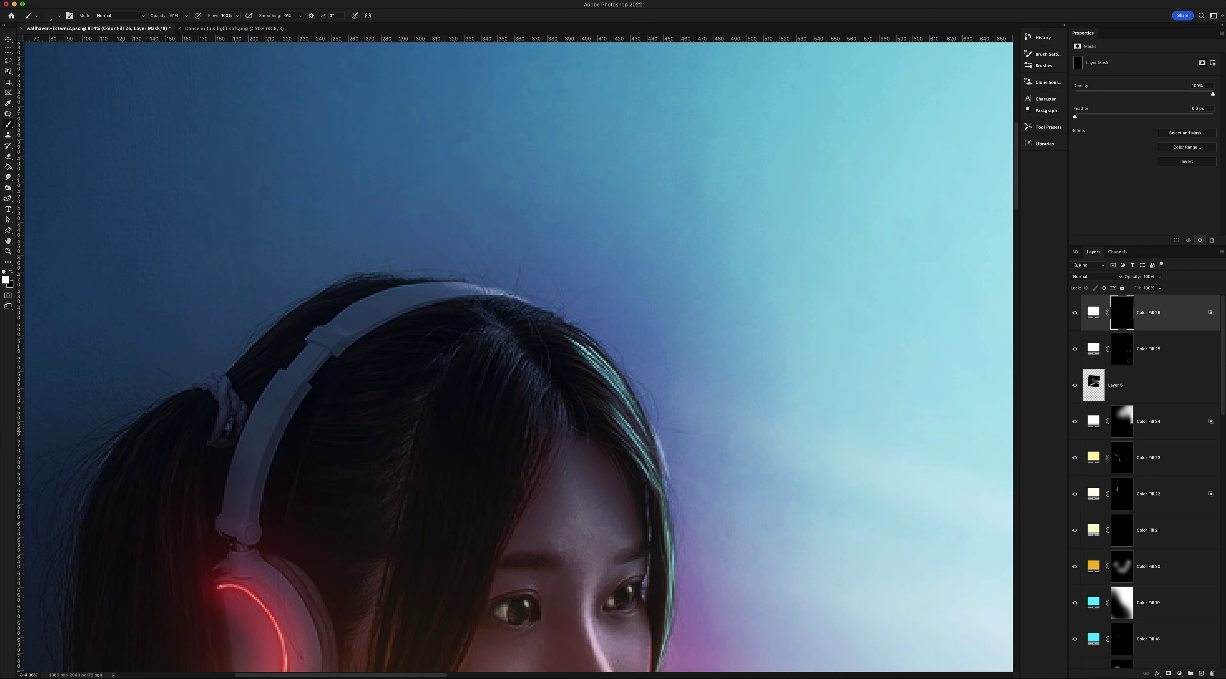
Add a white Screen Color Fill 27 with inverted mask and brush highlights on hair strands at the face and crown
{"action": "scroll", "coordinate": [519, 357], "scroll_direction": "down", "scroll_amount": 5}
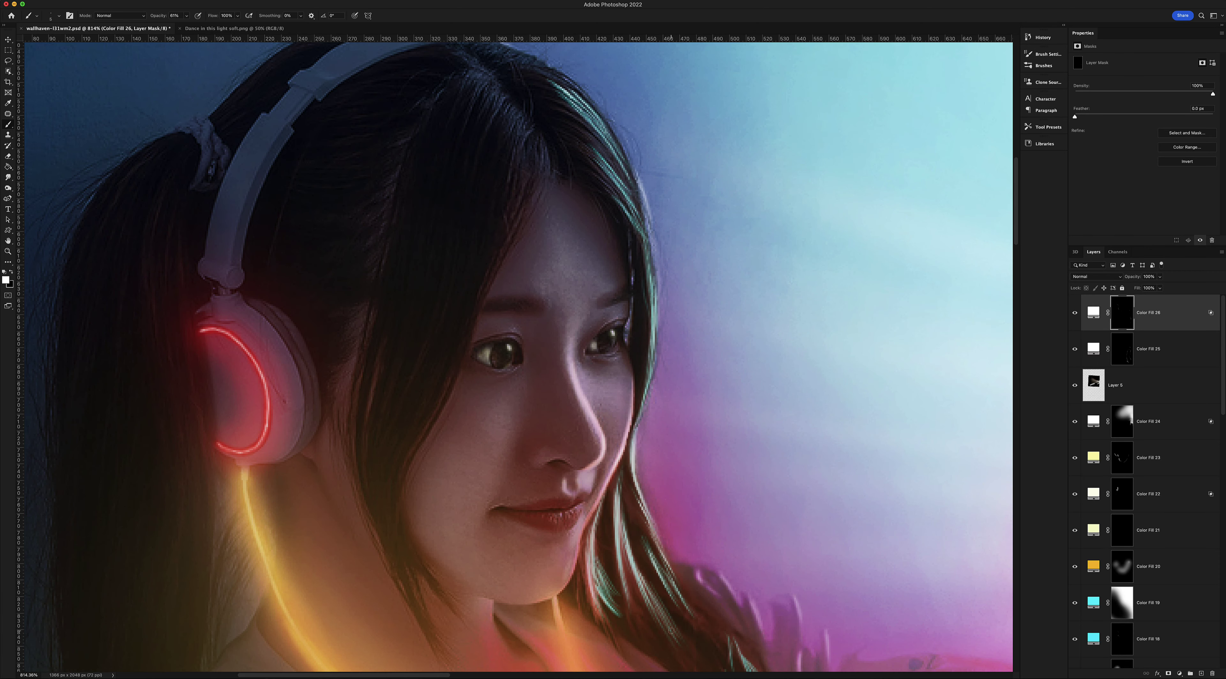
{"action": "key", "text": "F2"}
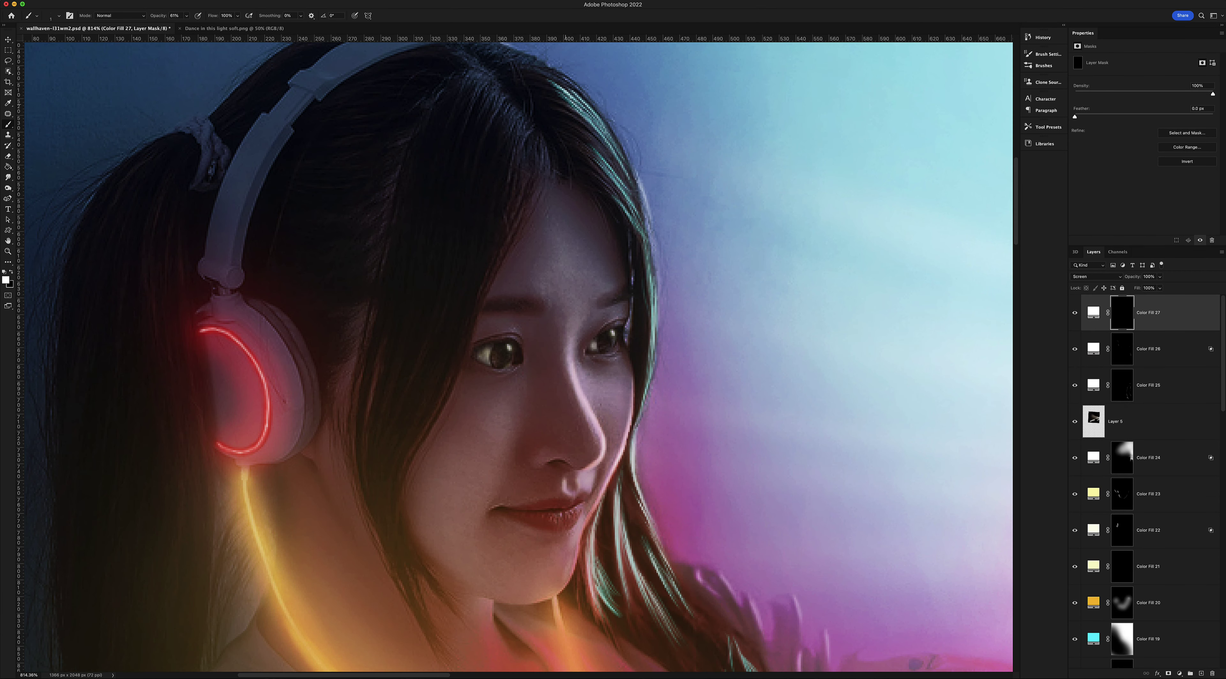
{"action": "left_click_drag", "start_coordinate": [630, 436], "coordinate": [668, 588]}
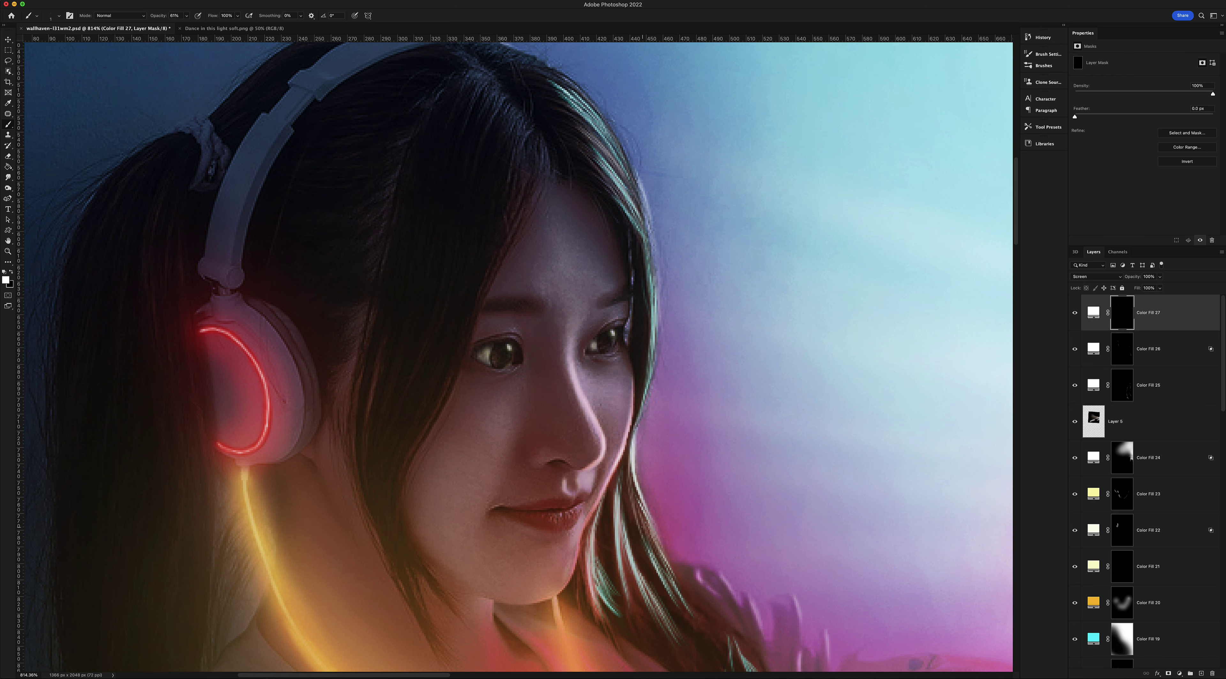
{"action": "key", "text": "ctrl+0"}
{"action": "scroll", "coordinate": [508, 333], "scroll_direction": "up", "scroll_amount": 10}
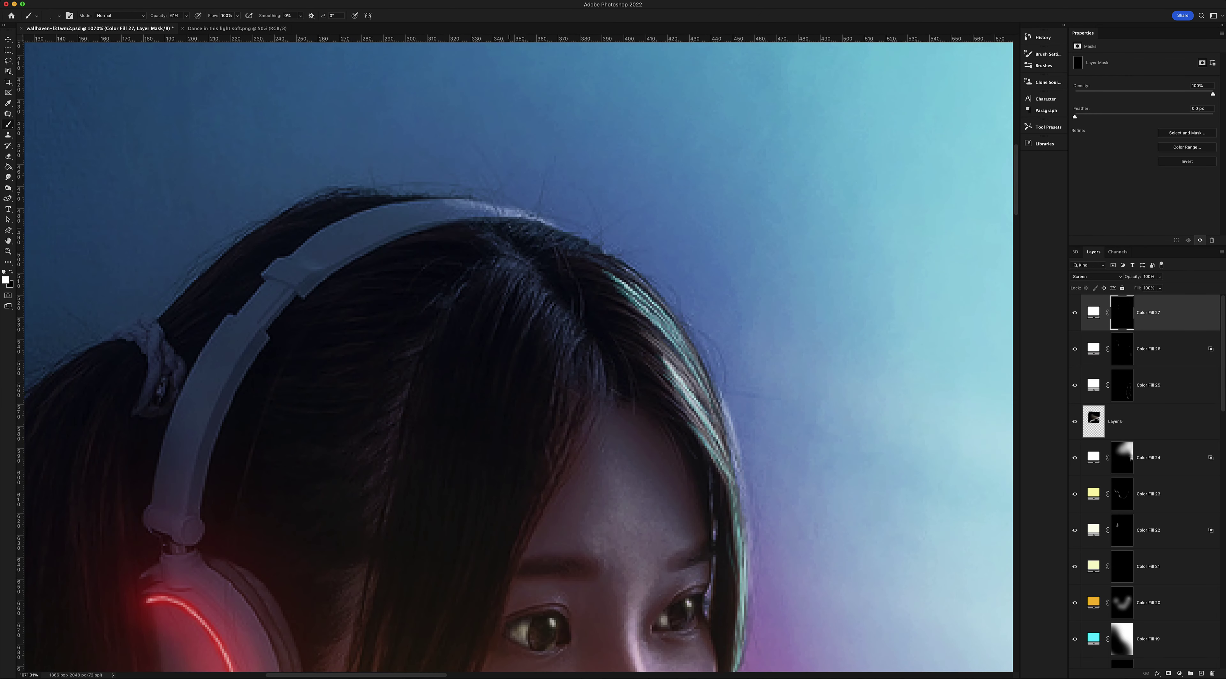
{"action": "left_click_drag", "start_coordinate": [638, 326], "coordinate": [723, 485]}
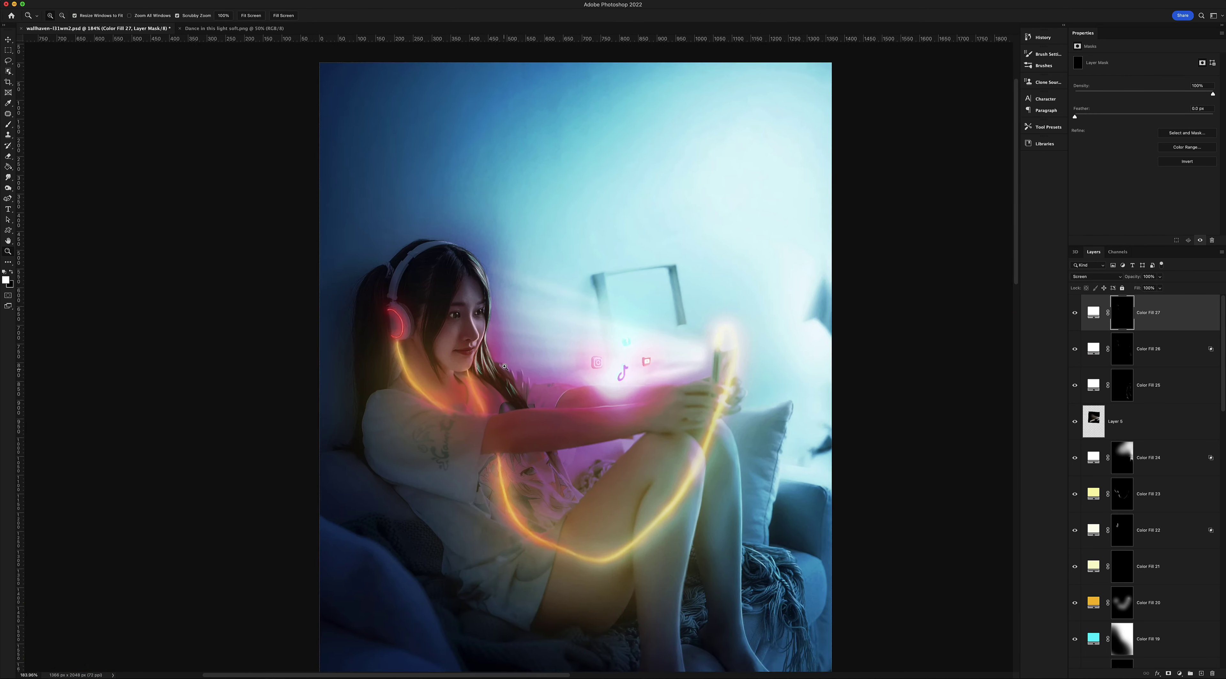
{"action": "key", "text": "ctrl+0"}
{"action": "scroll", "coordinate": [499, 333], "scroll_direction": "up", "scroll_amount": 10}
{"action": "mouse_move", "coordinate": [504, 211]}
{"action": "left_mouse_down"}
{"action": "mouse_move", "coordinate": [452, 352]}
{"action": "mouse_move", "coordinate": [462, 309]}
{"action": "left_mouse_up"}
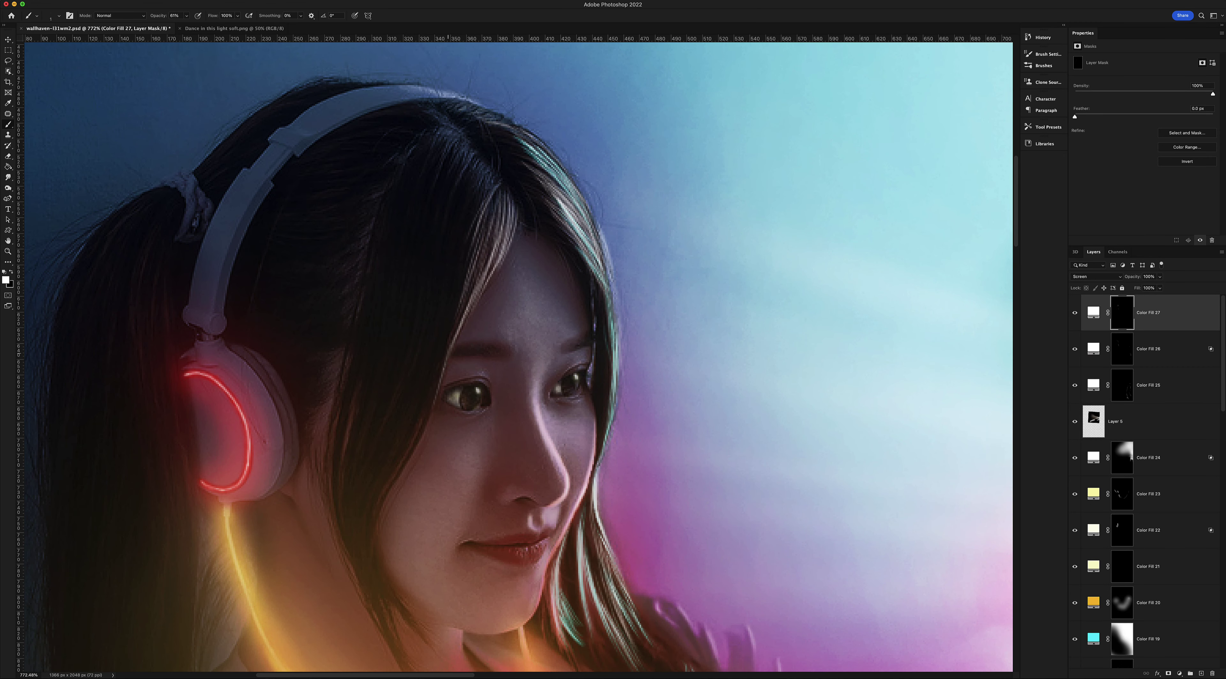
{"action": "key", "text": "z"}
{"action": "key", "text": "ctrl+0"}
Add a red Solid Color fill layer (Color Fill 28) in Screen mode with an inverted mask
{"action": "scroll", "coordinate": [500, 333], "scroll_direction": "up", "scroll_amount": 5}
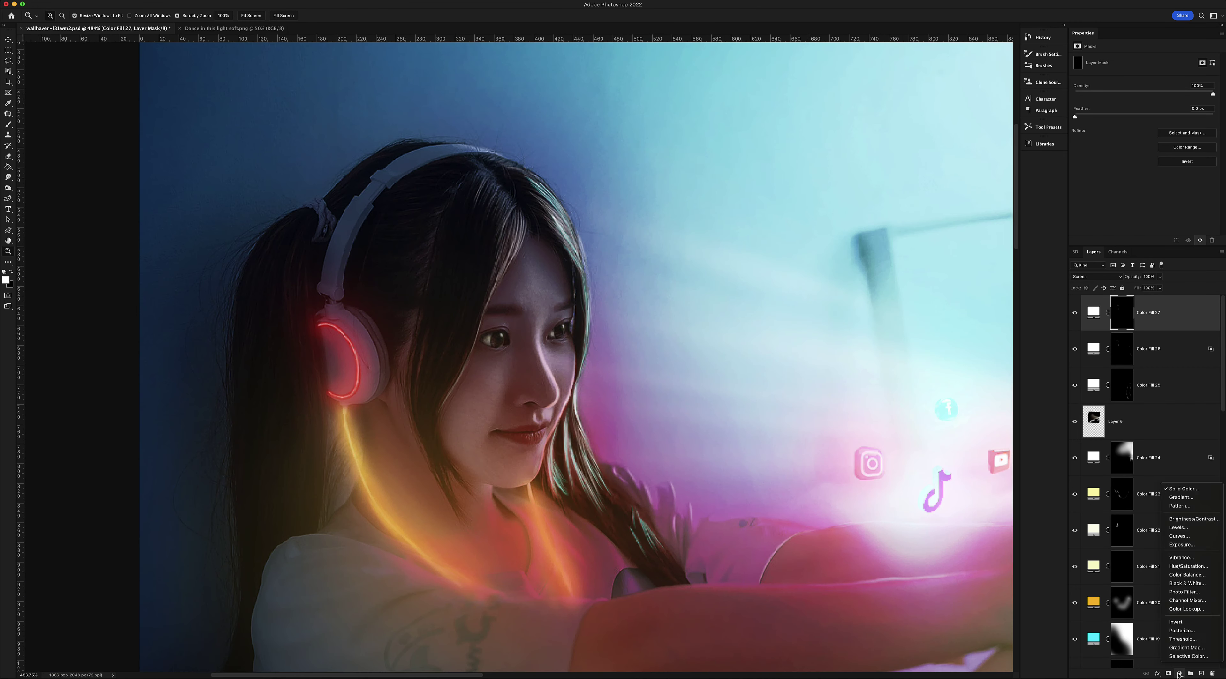
{"action": "left_click", "coordinate": [1179, 674]}
{"action": "left_click", "coordinate": [963, 216]}
{"action": "left_click", "coordinate": [1094, 277]}
{"action": "left_click", "coordinate": [1082, 348]}
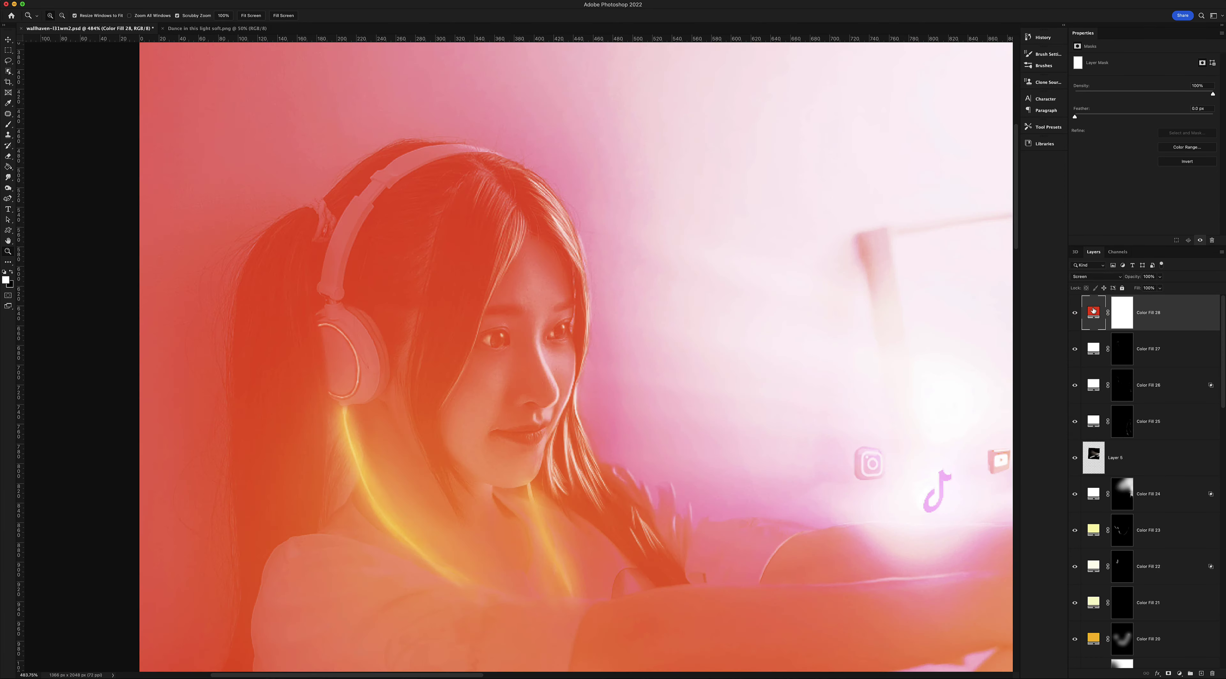
{"action": "key", "text": "b"}
{"action": "key", "text": "ctrl+i"}
{"action": "scroll", "coordinate": [514, 357], "scroll_direction": "up", "scroll_amount": 2}
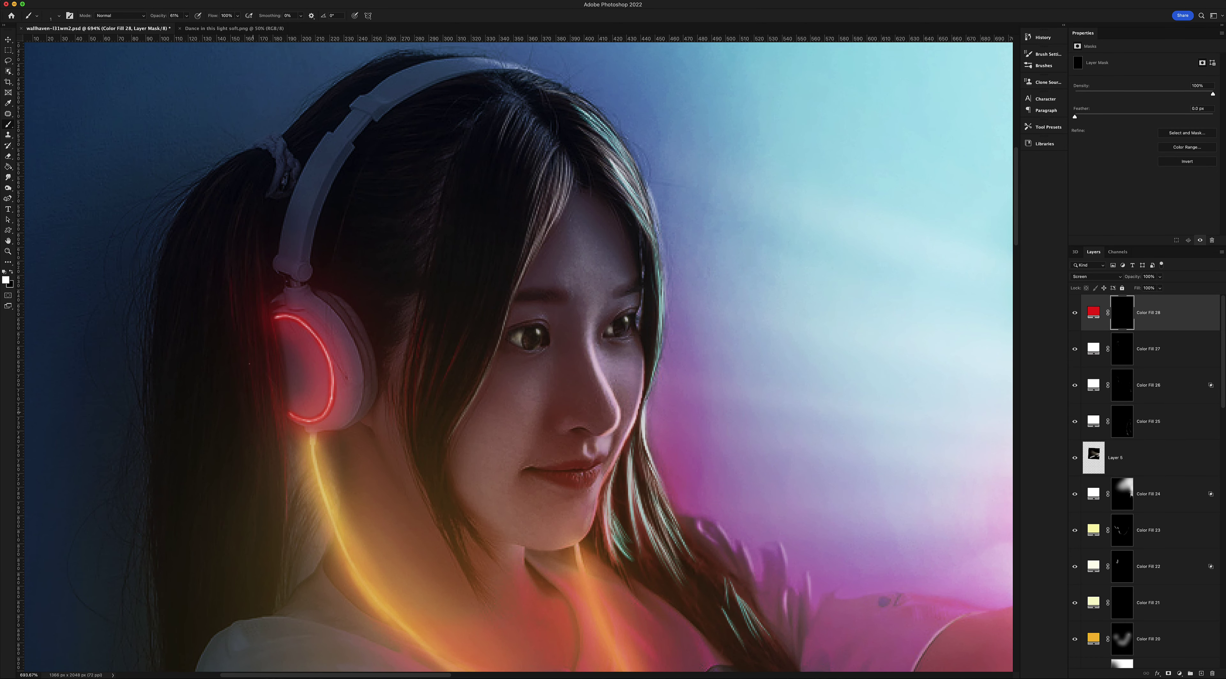
{"action": "key", "text": "z"}
{"action": "key", "text": "ctrl+0"}
{"action": "scroll", "coordinate": [499, 333], "scroll_direction": "up", "scroll_amount": 3}
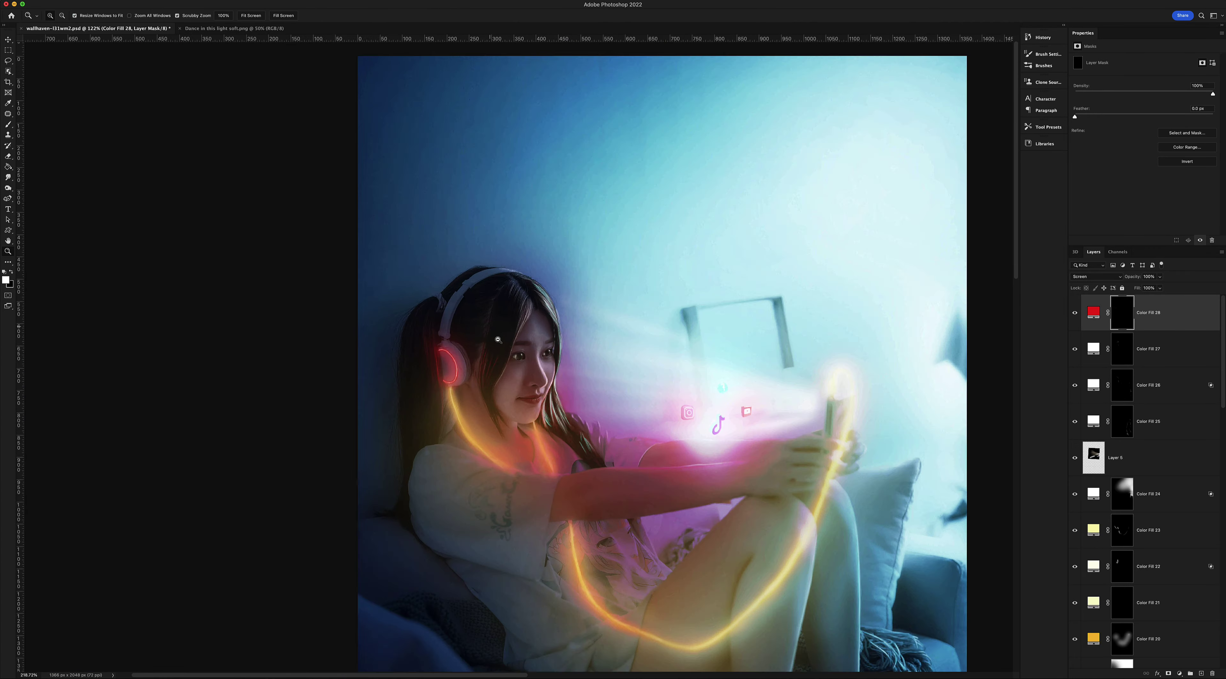
Add an orange Color Fill 29 in Screen mode and invert its mask to hide it
{"action": "left_click", "coordinate": [1178, 674]}
{"action": "left_click", "coordinate": [963, 216]}
{"action": "left_click", "coordinate": [1094, 277]}
{"action": "left_click", "coordinate": [1082, 348]}
{"action": "key", "text": "b"}
{"action": "key", "text": "ctrl+i"}
{"action": "scroll", "coordinate": [619, 333], "scroll_direction": "up", "scroll_amount": 3}
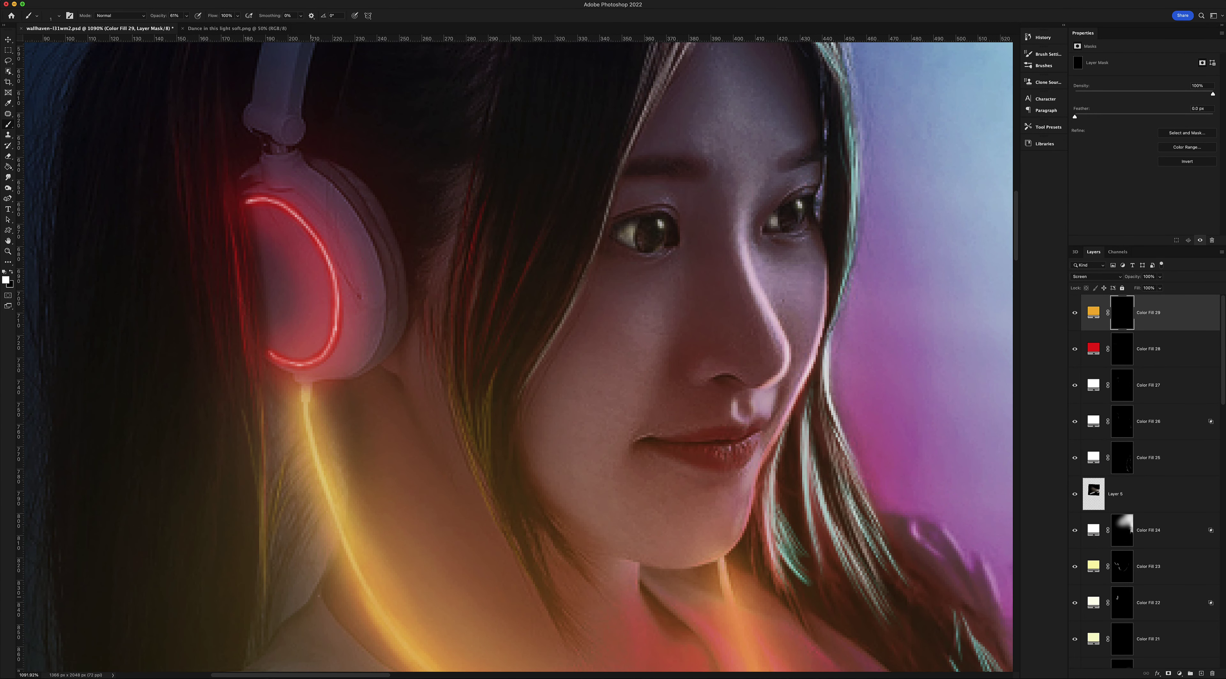
Paint orange glow along the cable over the neck and shirt, checking the full image
{"action": "key", "text": "ctrl+0"}
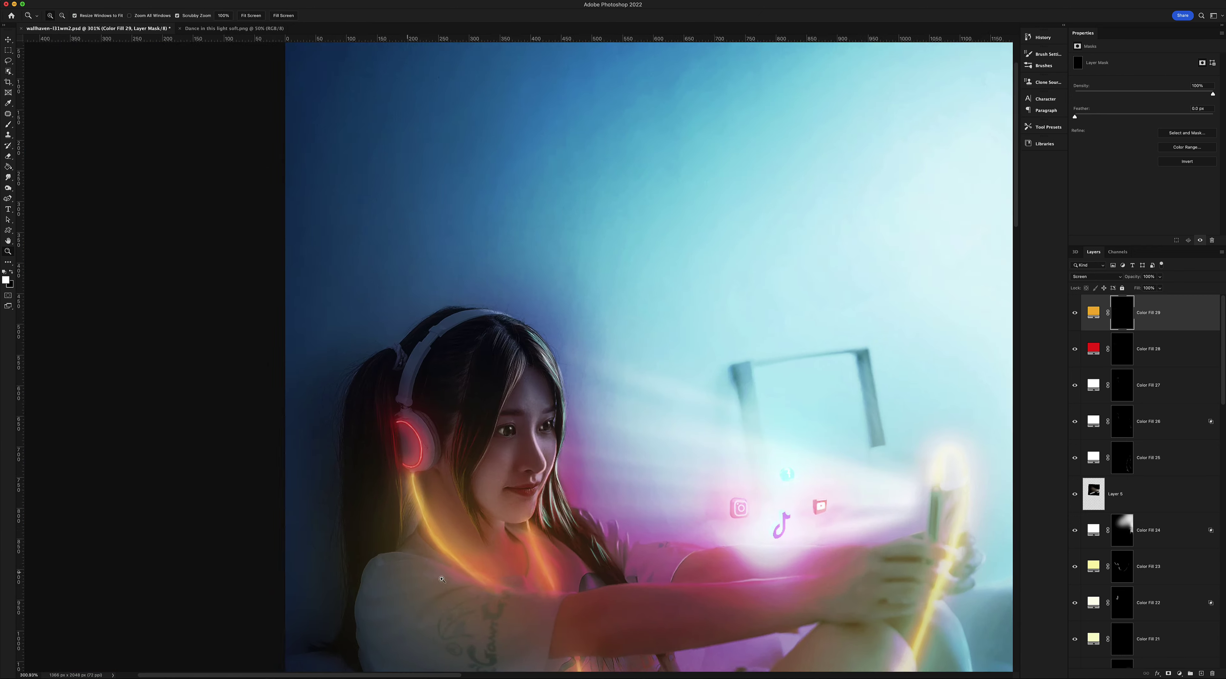
{"action": "scroll", "coordinate": [430, 380], "scroll_direction": "up", "scroll_amount": 10}
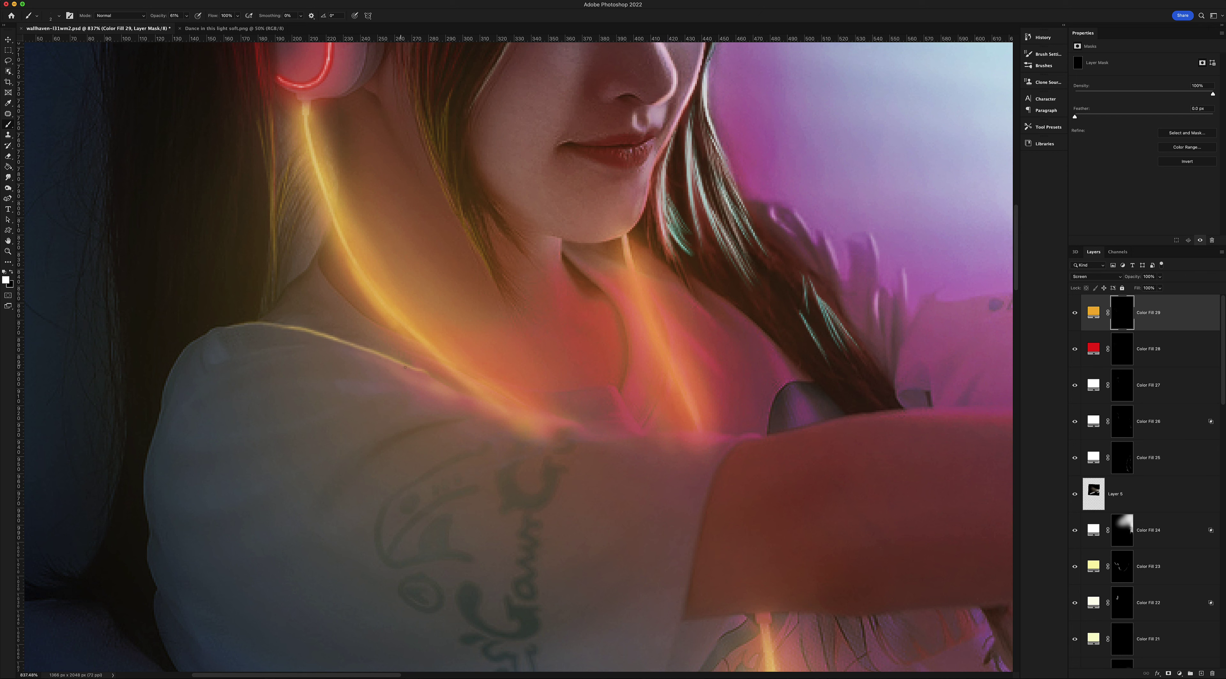
{"action": "key", "text": "ctrl+0"}
{"action": "scroll", "coordinate": [571, 357], "scroll_direction": "up", "scroll_amount": 10}
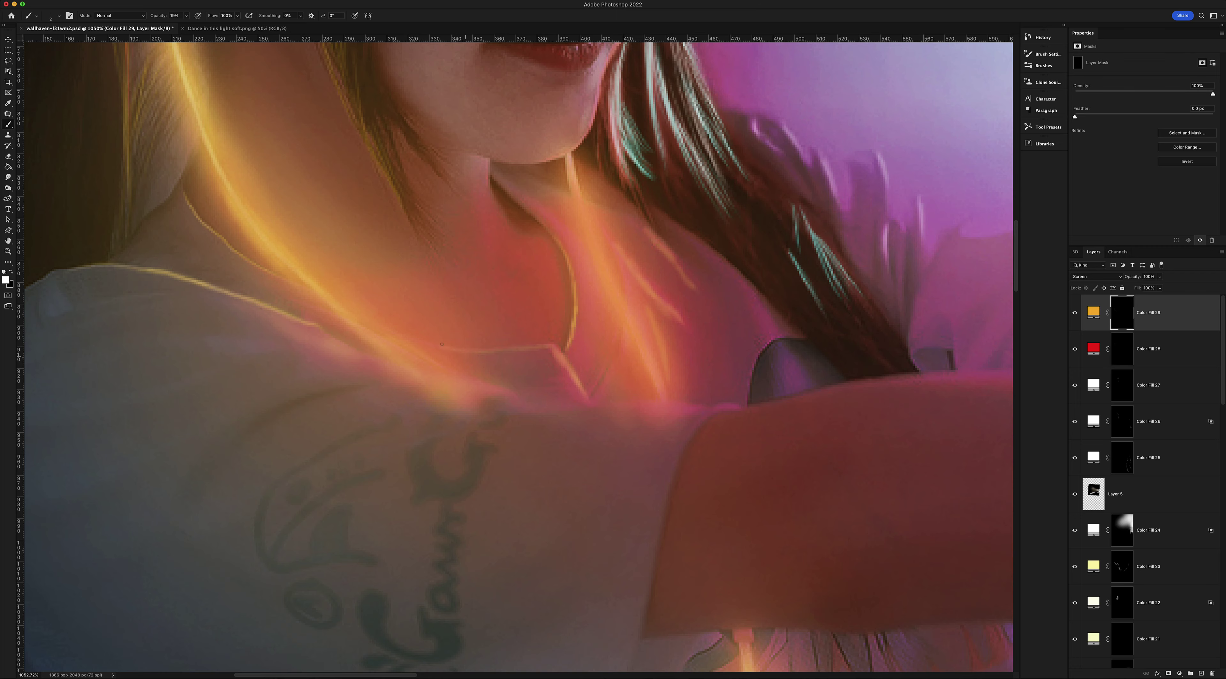
{"action": "key", "text": "ctrl+0"}
{"action": "scroll", "coordinate": [551, 381], "scroll_direction": "up", "scroll_amount": 5}
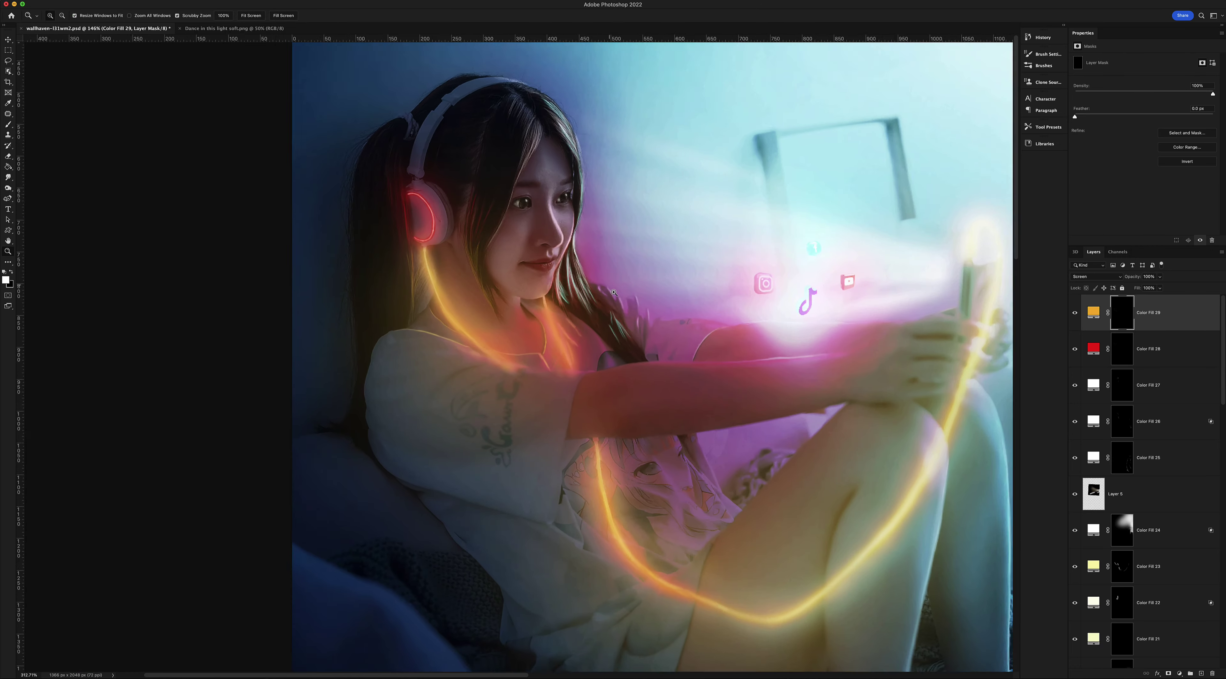
{"action": "scroll", "coordinate": [550, 380], "scroll_direction": "up", "scroll_amount": 5}
{"action": "key", "text": "ctrl+0"}
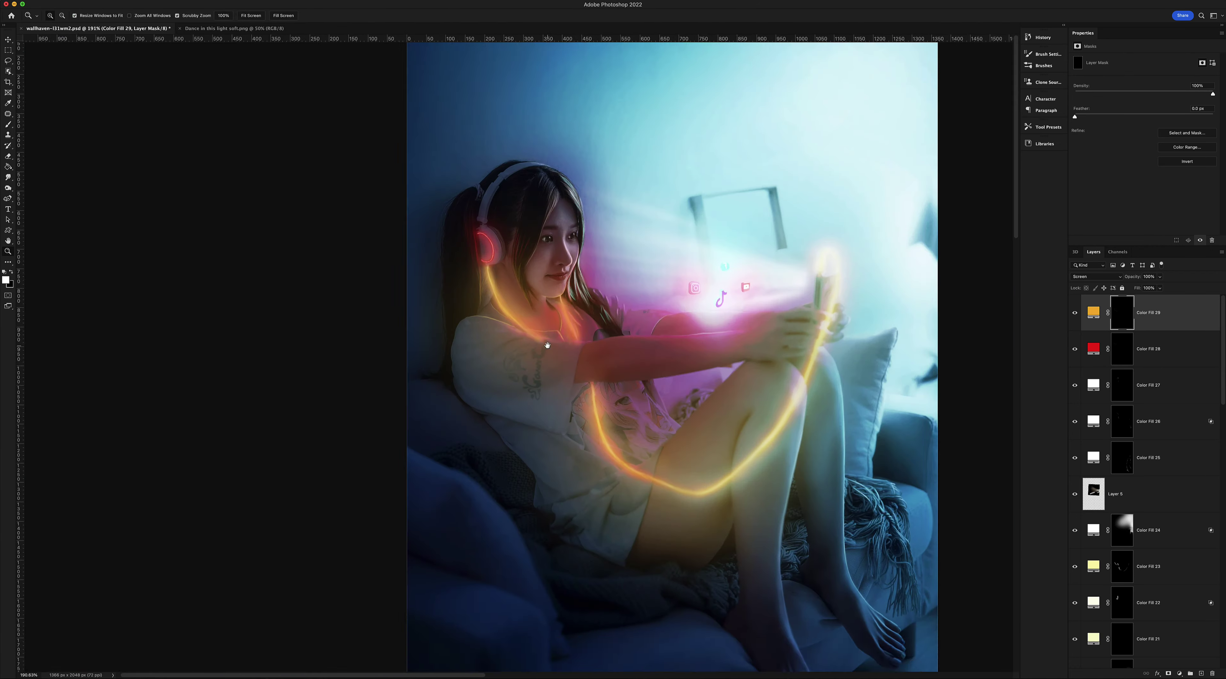
{"action": "scroll", "coordinate": [490, 388], "scroll_direction": "up", "scroll_amount": 5}
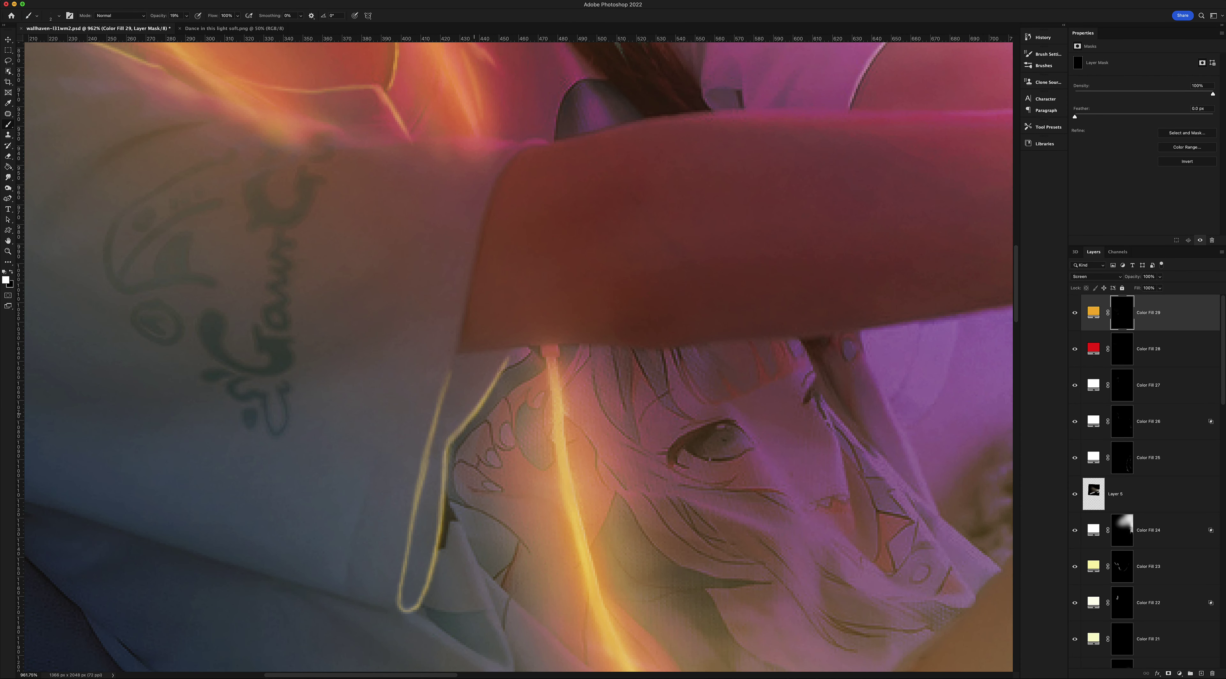
Paint white on the mask along the cable below the arm and over the lap
{"action": "left_click_drag", "start_coordinate": [528, 530], "coordinate": [475, 368]}
{"action": "key", "text": "x"}
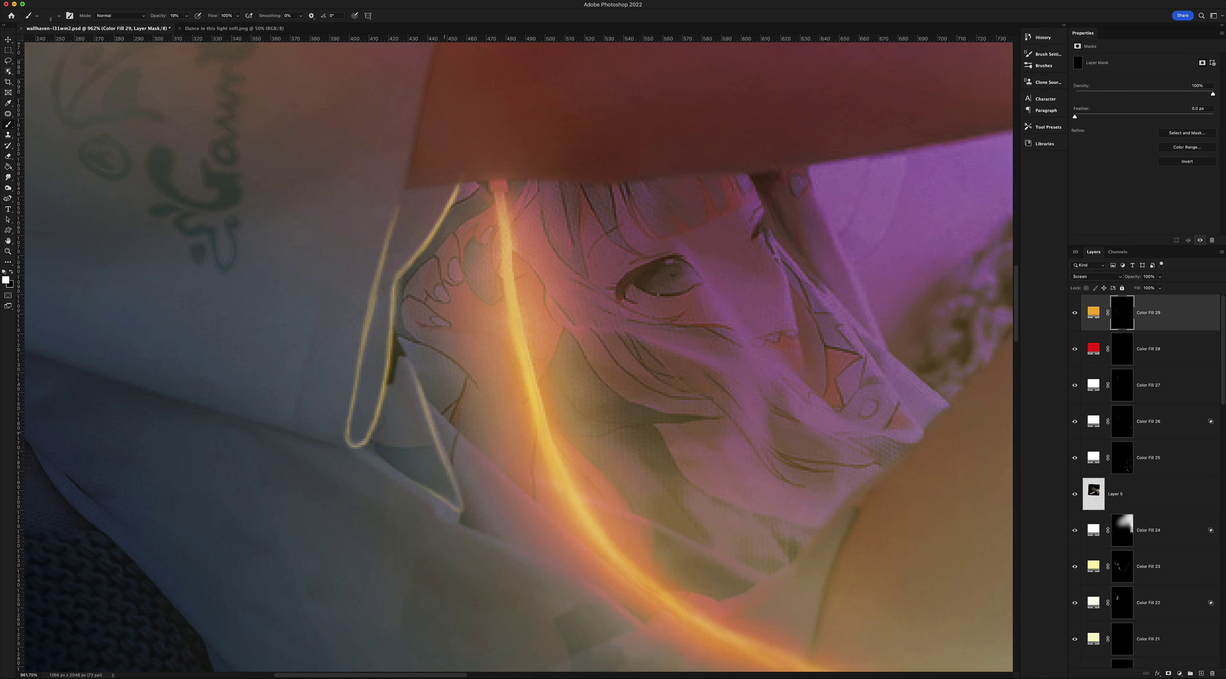
{"action": "left_click_drag", "start_coordinate": [569, 540], "coordinate": [367, 426]}
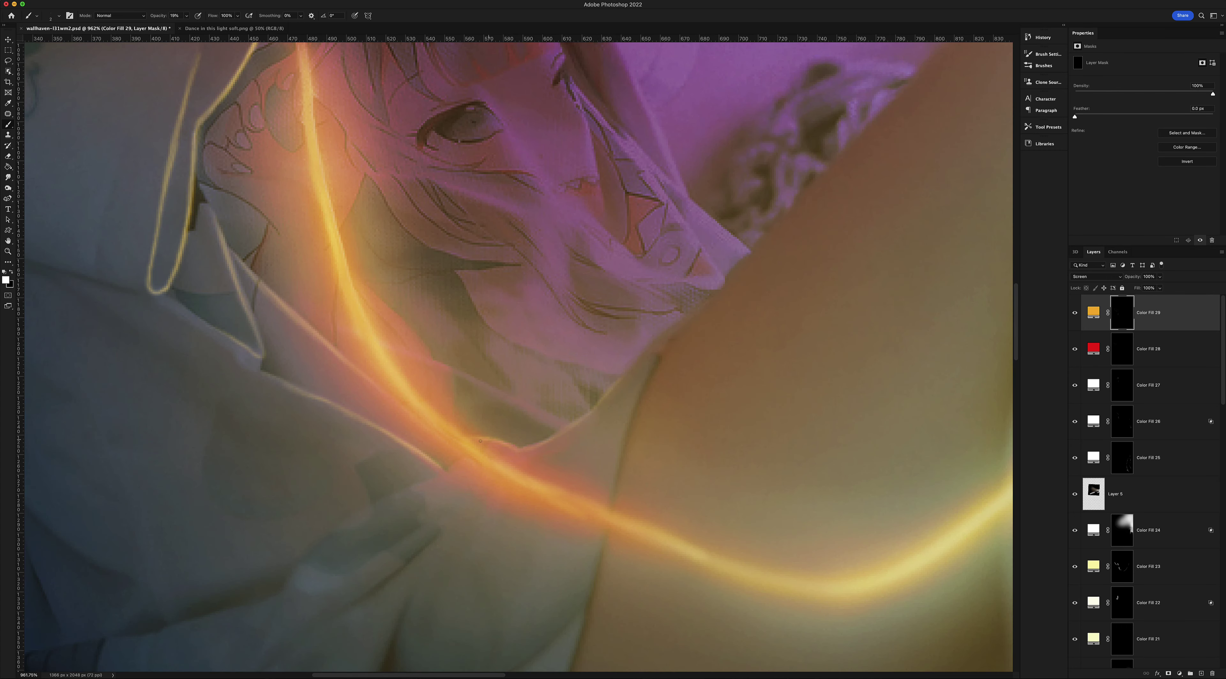
{"action": "key", "text": "ctrl+0"}
{"action": "scroll", "coordinate": [474, 382], "scroll_direction": "up", "scroll_amount": 5}
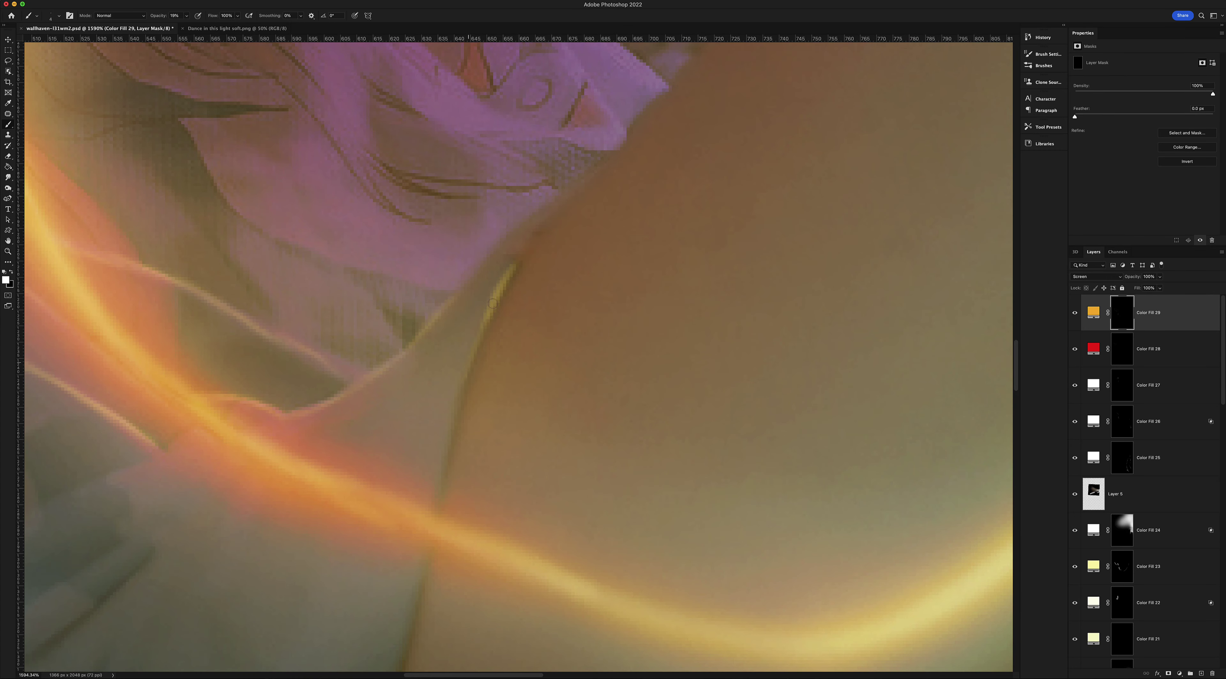
{"action": "scroll", "coordinate": [545, 295], "scroll_direction": "up", "scroll_amount": 2}
{"action": "scroll", "coordinate": [562, 205], "scroll_direction": "down", "scroll_amount": 2}
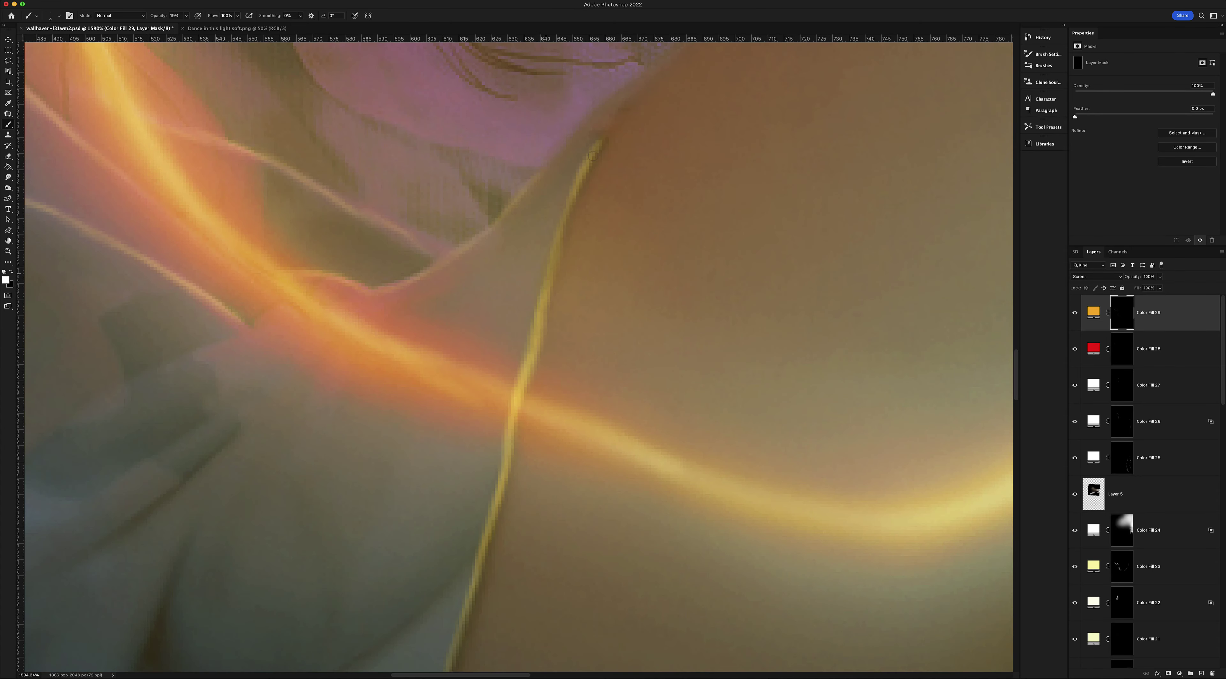
{"action": "key", "text": "ctrl+0"}
{"action": "scroll", "coordinate": [600, 316], "scroll_direction": "up", "scroll_amount": 6}
{"action": "scroll", "coordinate": [546, 484], "scroll_direction": "up", "scroll_amount": 5}
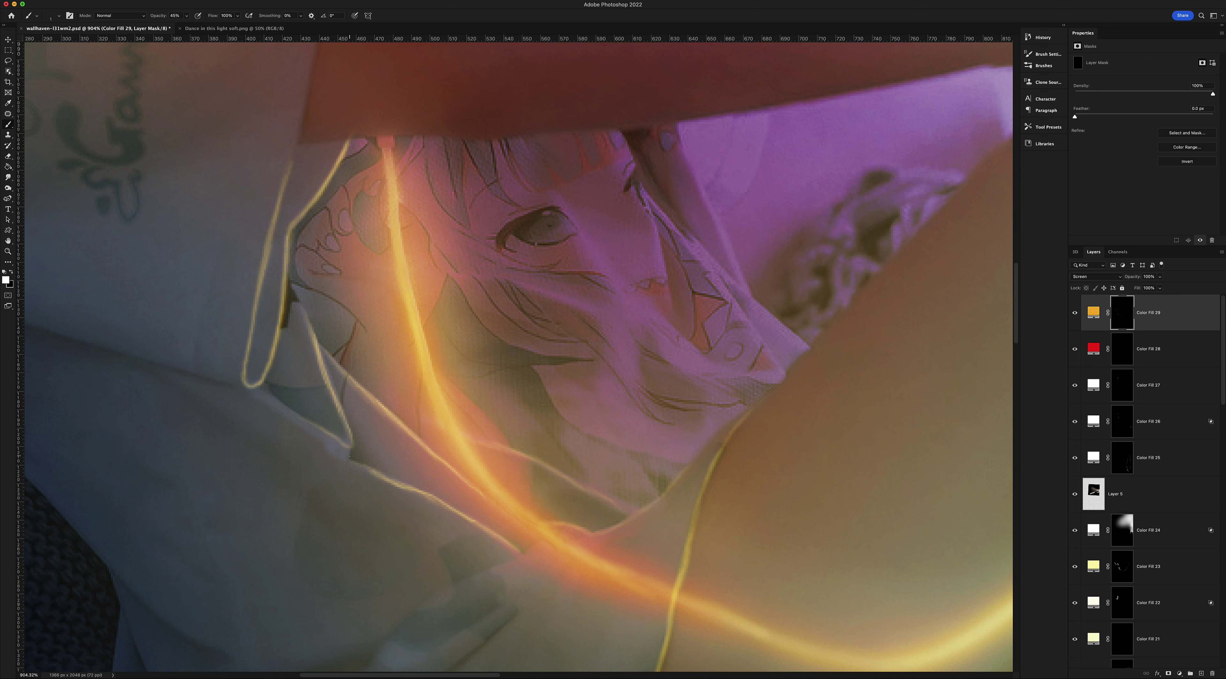
{"action": "key", "text": "ctrl+0"}
{"action": "scroll", "coordinate": [625, 426], "scroll_direction": "down", "scroll_amount": 2}
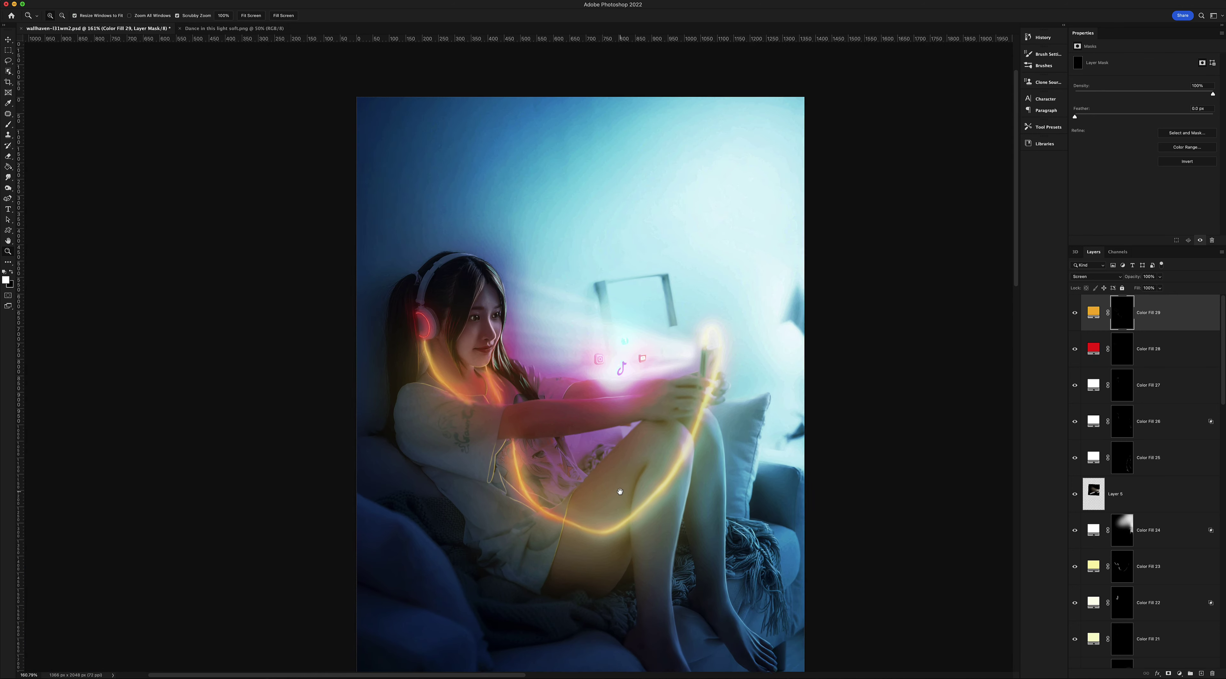
Soften the yellow fill with a split Blend If slider, set it to Overlay, and invert its mask
{"action": "scroll", "coordinate": [625, 426], "scroll_direction": "up", "scroll_amount": 2}
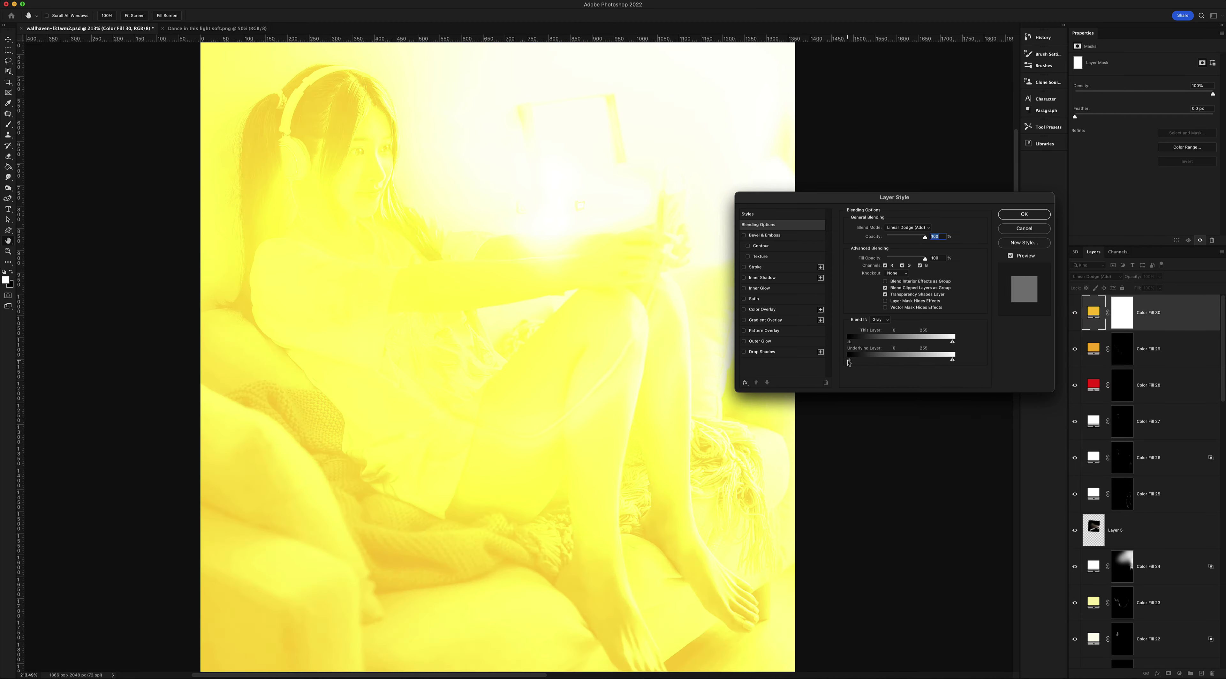
{"action": "left_click_drag", "start_coordinate": [878, 360], "coordinate": [916, 360]}
{"action": "left_click", "coordinate": [1024, 214]}
{"action": "left_click", "coordinate": [1095, 276]}
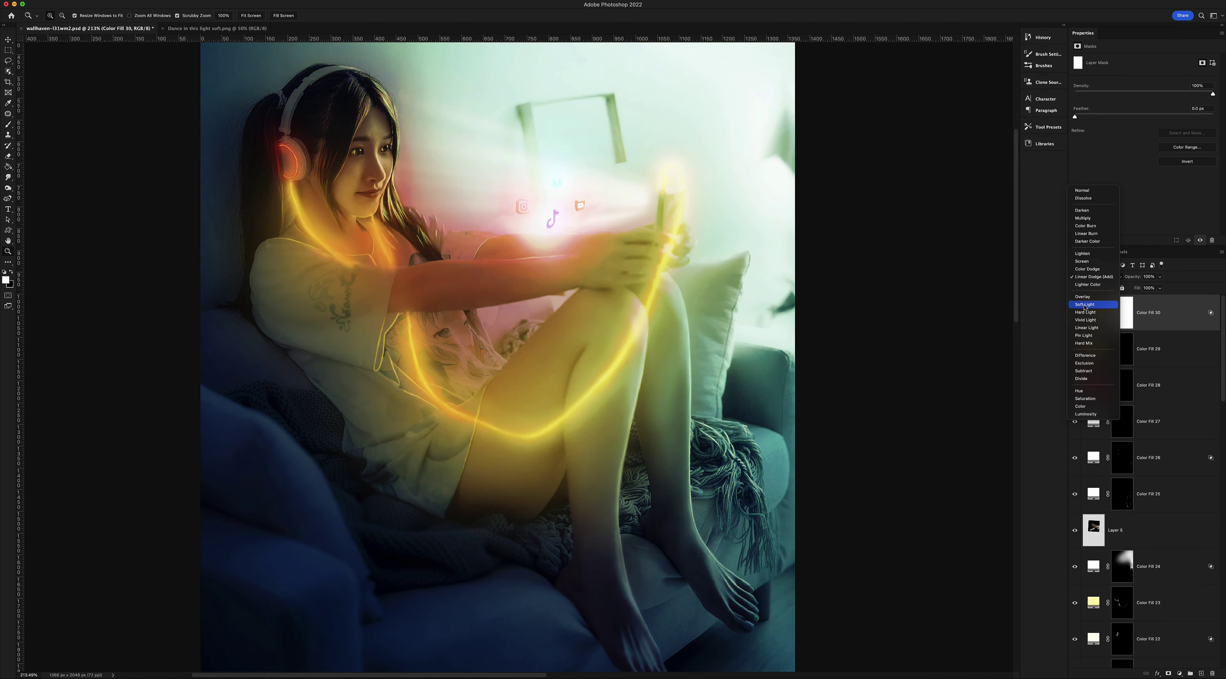
{"action": "left_click", "coordinate": [1090, 304]}
{"action": "double_click", "coordinate": [1212, 313]}
{"action": "key", "text": "Return"}
{"action": "key", "text": "ctrl+i"}
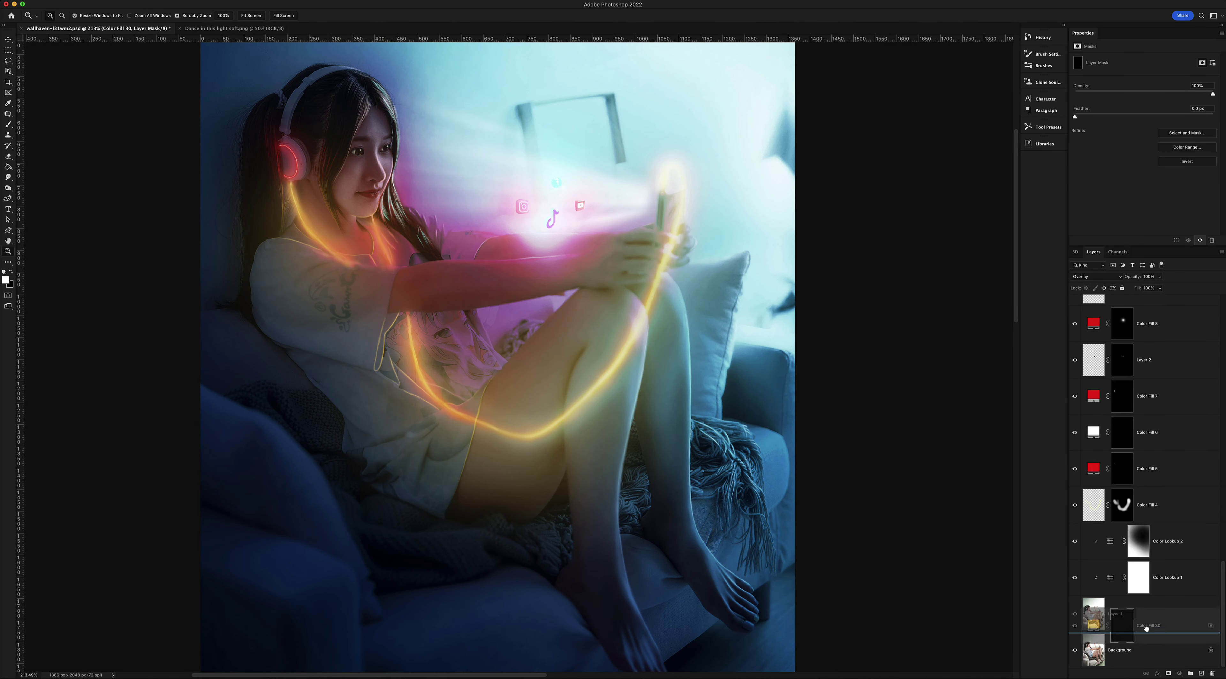
Keep Color Fill 30 at the top, lower its fill to 43%, and hide the new fill's mask
{"action": "left_click_drag", "start_coordinate": [1093, 312], "coordinate": [1092, 498]}
{"action": "key", "text": "b"}
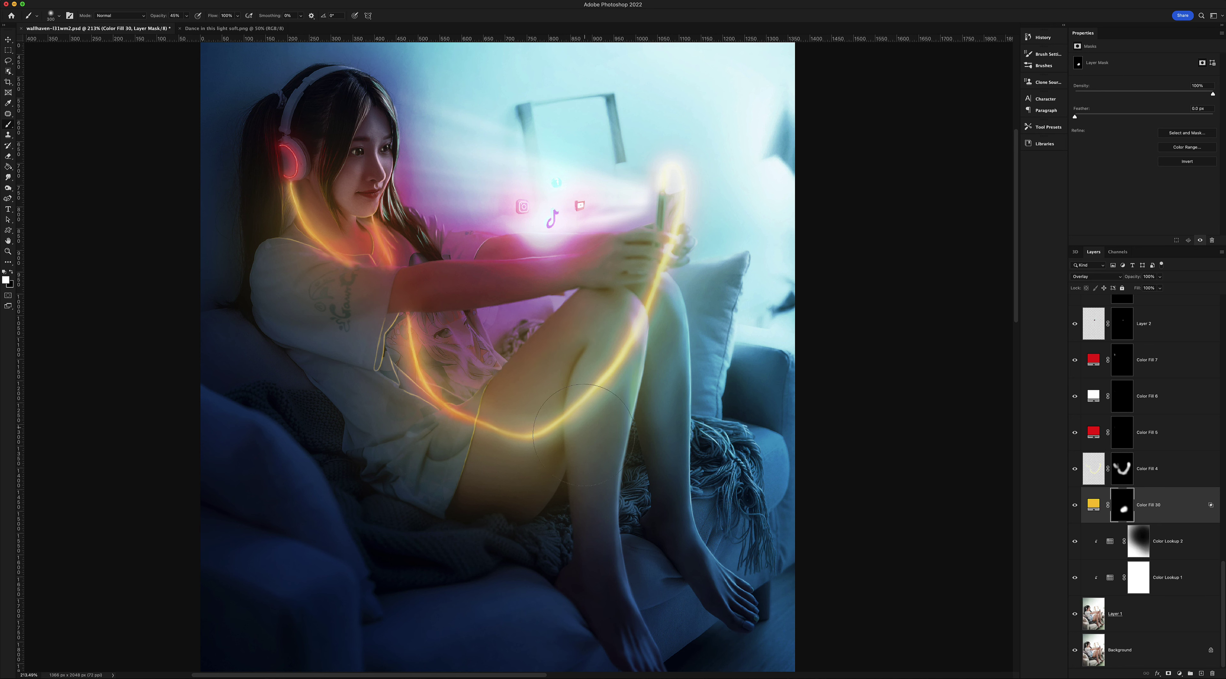
{"action": "mouse_move", "coordinate": [1093, 505]}
{"action": "left_mouse_down"}
{"action": "mouse_move", "coordinate": [1093, 307]}
{"action": "mouse_move", "coordinate": [1139, 299]}
{"action": "left_mouse_up"}
{"action": "left_click", "coordinate": [1160, 288]}
{"action": "scroll", "coordinate": [583, 333], "scroll_direction": "up", "scroll_amount": 5}
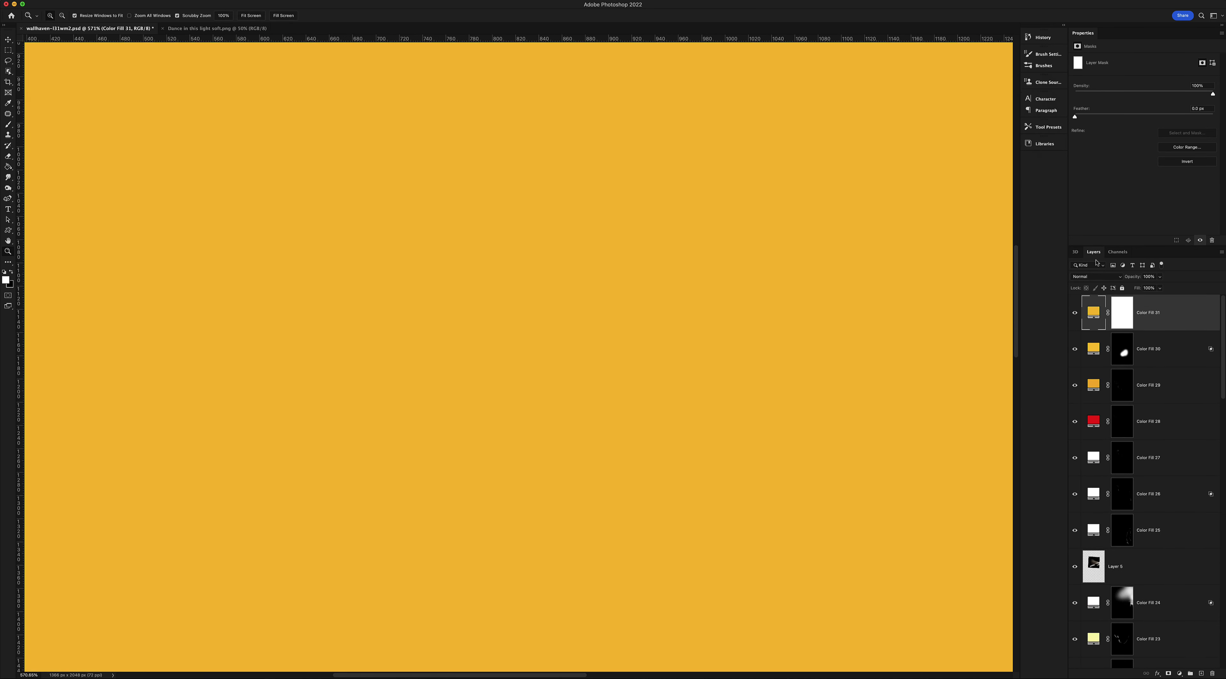
{"action": "key", "text": "ctrl+i"}
{"action": "key", "text": "bracketleft"}
{"action": "key", "text": "bracketleft"}
{"action": "key", "text": "bracketleft"}
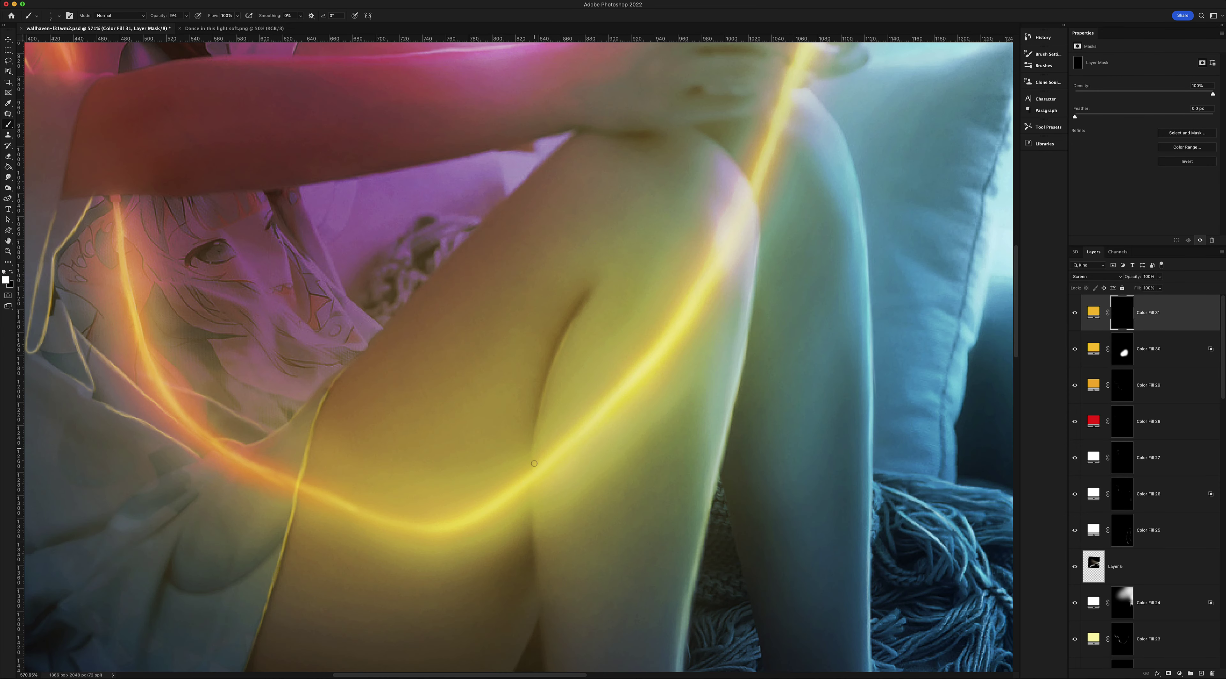
Paint yellow glow on the knees and thighs, then touch up the red ear-cup glow layer
{"action": "mouse_move", "coordinate": [542, 644]}
{"action": "left_mouse_down"}
{"action": "mouse_move", "coordinate": [576, 433]}
{"action": "mouse_move", "coordinate": [568, 375]}
{"action": "mouse_move", "coordinate": [633, 336]}
{"action": "left_mouse_up"}
{"action": "key", "text": "z"}
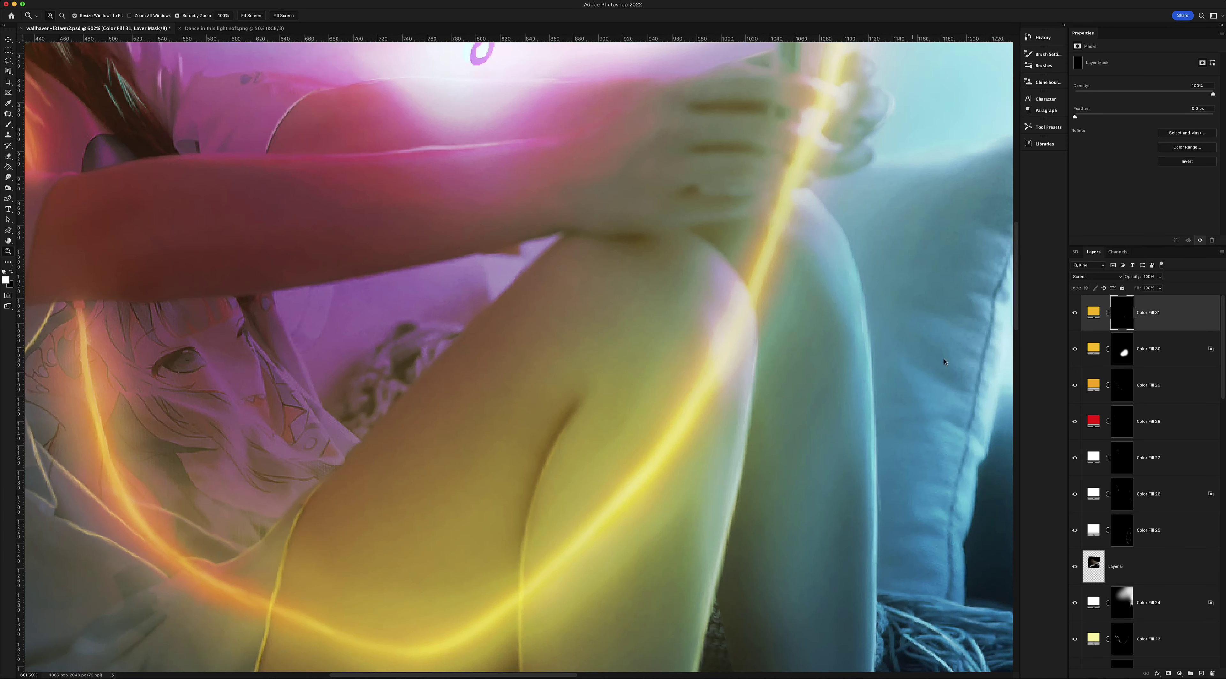
{"action": "key", "text": "alt+bracketleft"}
{"action": "key", "text": "alt+bracketleft"}
{"action": "key", "text": "alt+bracketleft"}
{"action": "key", "text": "b"}
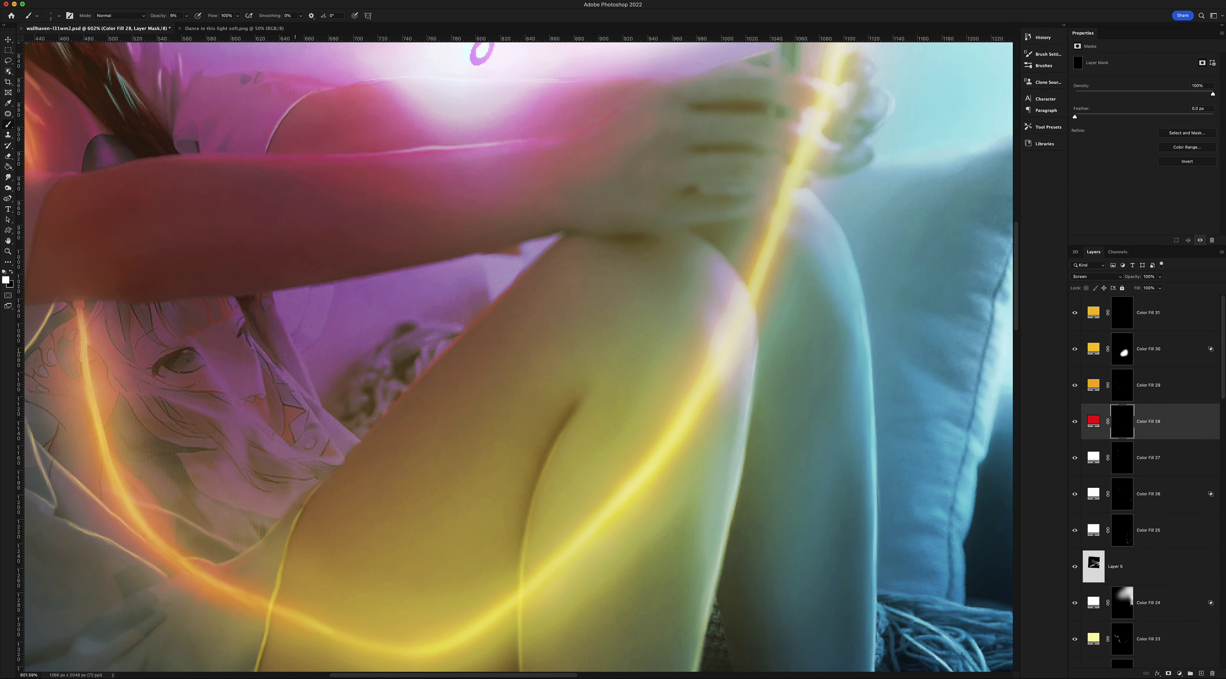
{"action": "left_click_drag", "start_coordinate": [283, 414], "coordinate": [985, 666]}
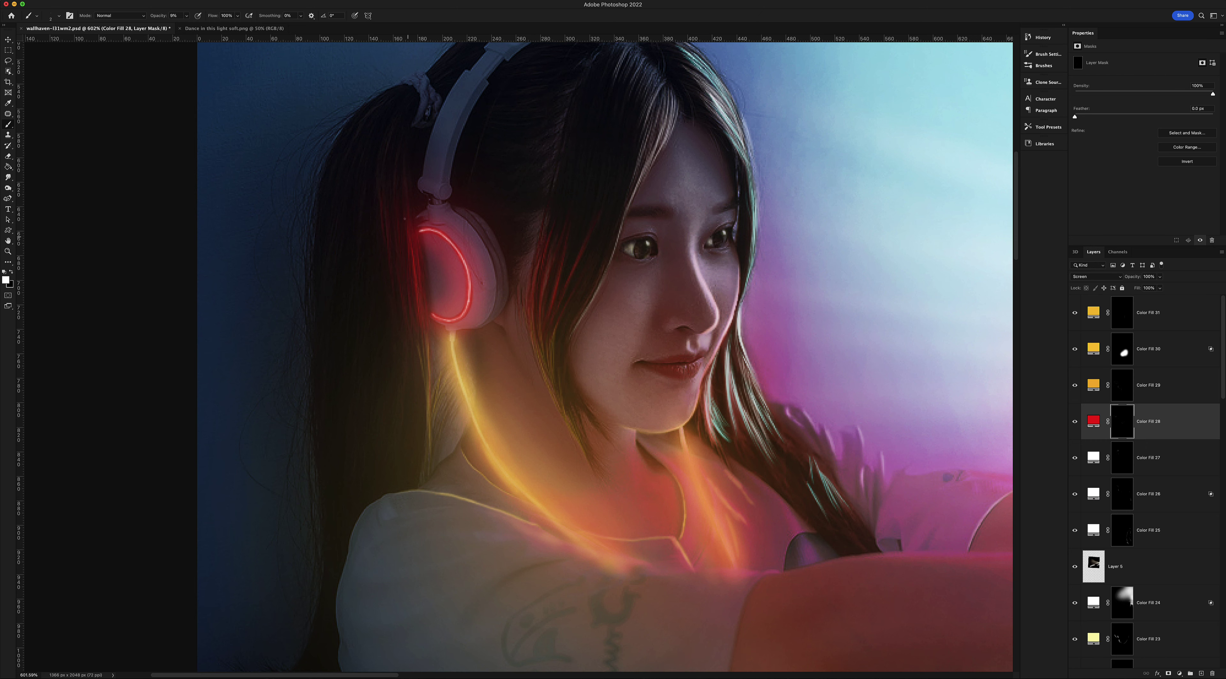
{"action": "key", "text": "z"}
{"action": "left_click_drag", "start_coordinate": [395, 209], "coordinate": [333, 212]}
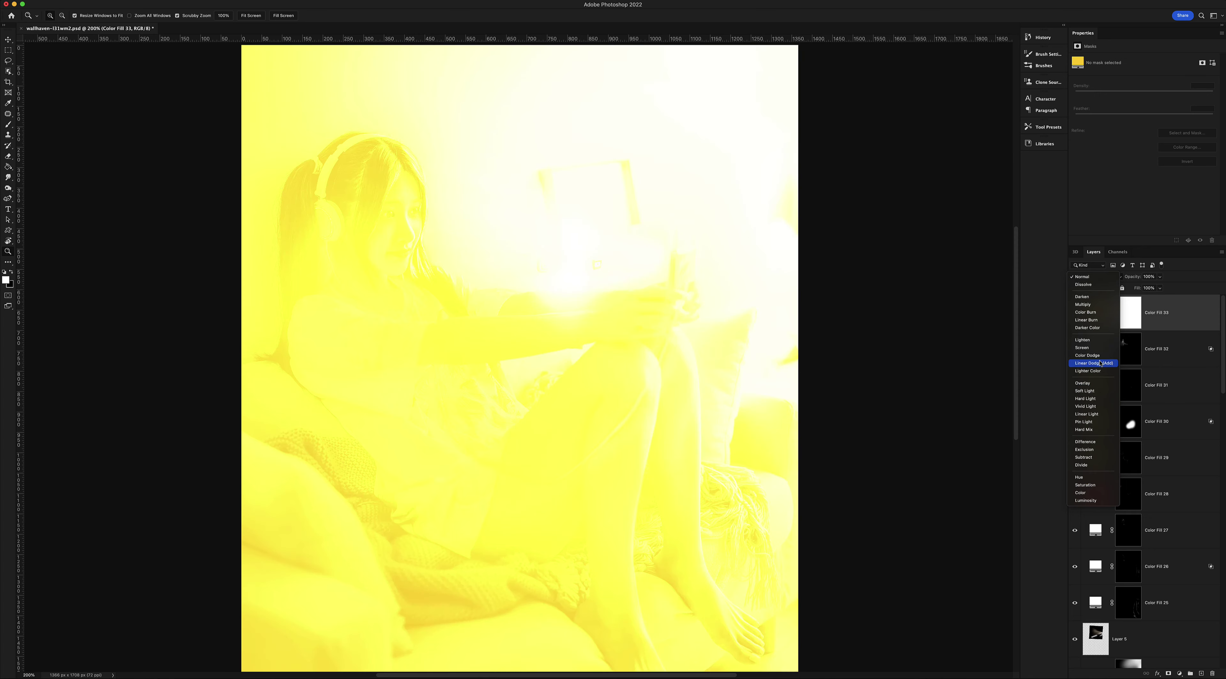
Set the yellow fill to Linear Dodge (Add) and paint glow over the lap and lower sofa
{"action": "left_click", "coordinate": [1100, 363]}
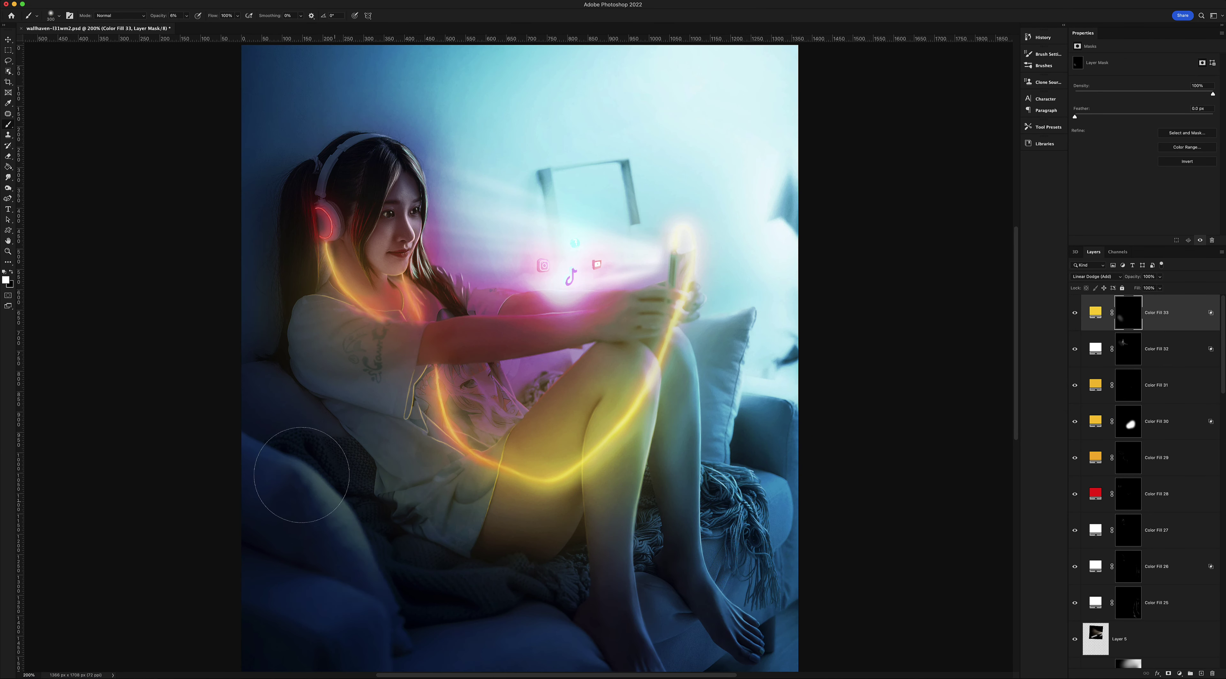
{"action": "mouse_move", "coordinate": [302, 475]}
{"action": "left_mouse_down"}
{"action": "mouse_move", "coordinate": [356, 588]}
{"action": "mouse_move", "coordinate": [547, 632]}
{"action": "mouse_move", "coordinate": [386, 622]}
{"action": "left_mouse_up"}
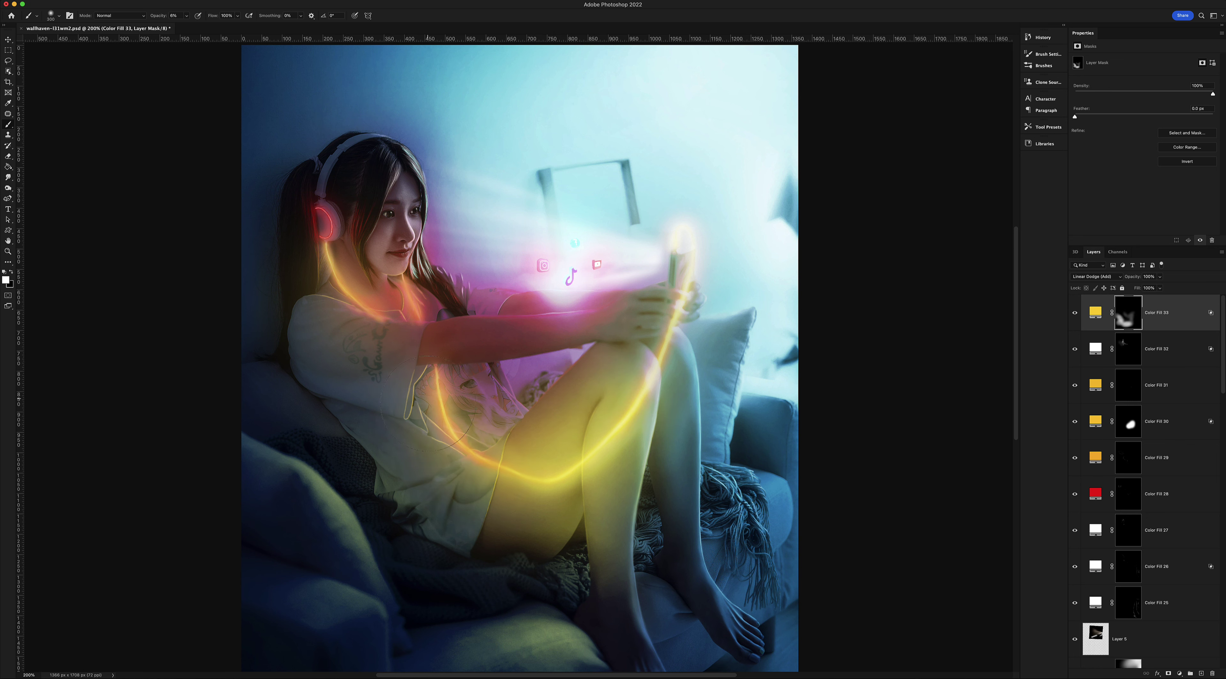
{"action": "left_click_drag", "start_coordinate": [590, 488], "coordinate": [650, 410]}
{"action": "key", "text": "super+0"}
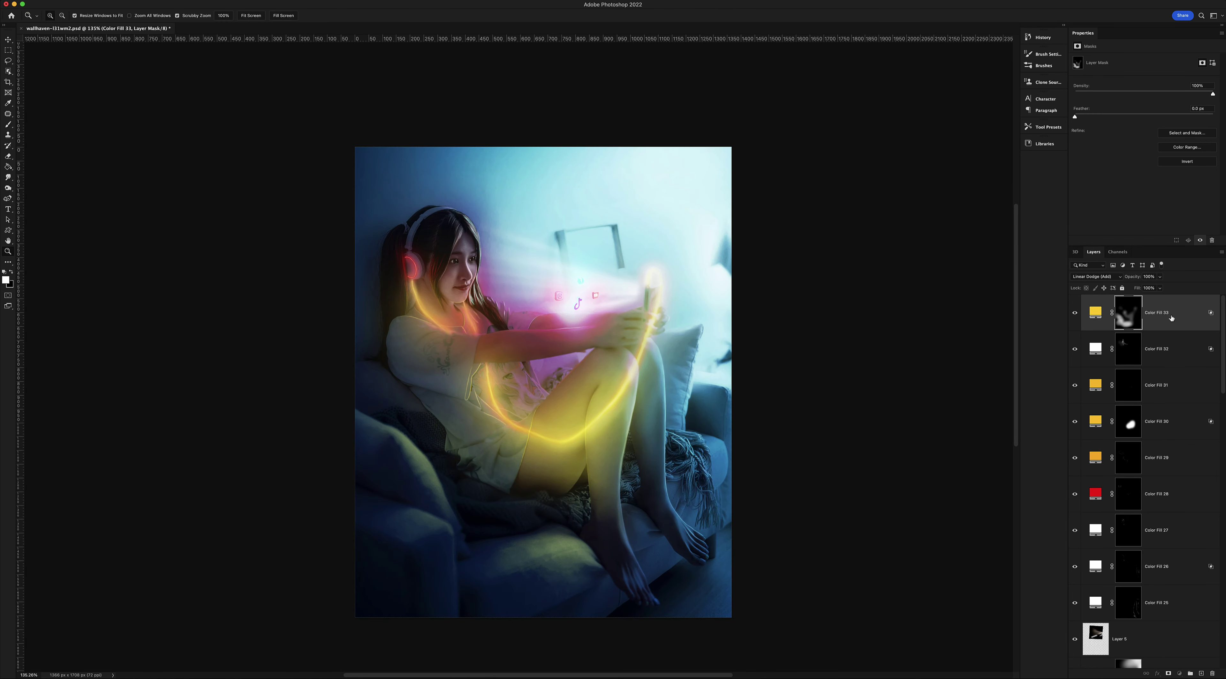
Add a Moonlight.3DL Color Lookup 3 at 21% fill, placed just above Color Lookup 2
{"action": "left_click", "coordinate": [1179, 674]}
{"action": "left_click", "coordinate": [1176, 590]}
{"action": "left_click", "coordinate": [1160, 60]}
{"action": "left_click", "coordinate": [1142, 143]}
{"action": "mouse_move", "coordinate": [1160, 288]}
{"action": "left_mouse_down"}
{"action": "mouse_move", "coordinate": [1130, 299]}
{"action": "mouse_move", "coordinate": [1179, 298]}
{"action": "mouse_move", "coordinate": [1166, 299]}
{"action": "left_mouse_up"}
{"action": "key", "text": "Up"}
{"action": "key", "text": "super+shift+bracketleft"}
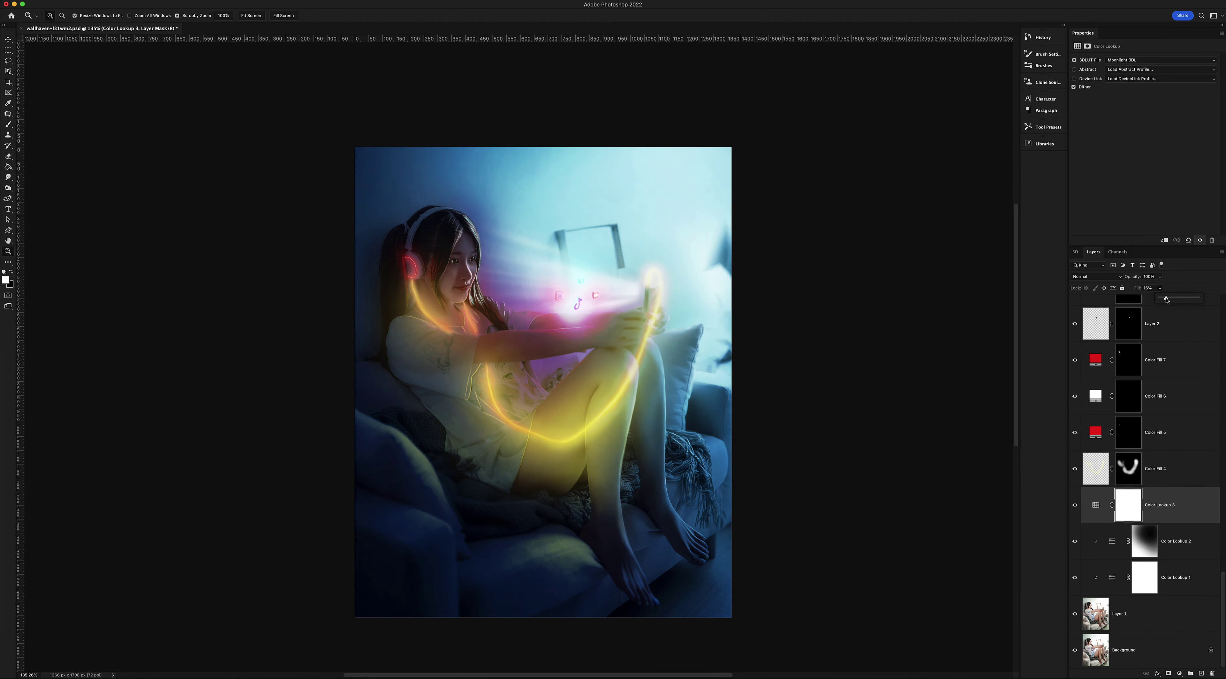
{"action": "left_click", "coordinate": [1077, 505]}
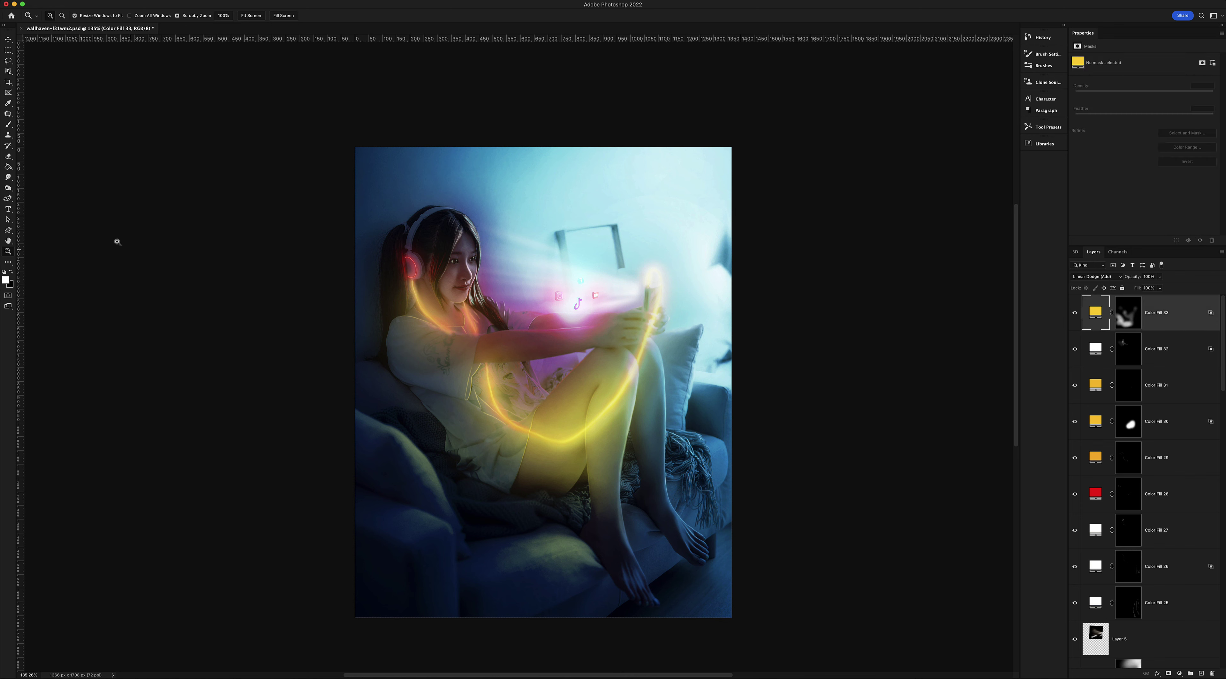
Pick the Eighth Notes shape from Legacy Shapes and More, shown as large thumbnails
{"action": "left_click", "coordinate": [329, 16]}
{"action": "left_click", "coordinate": [133, 114]}
{"action": "left_click", "coordinate": [513, 30]}
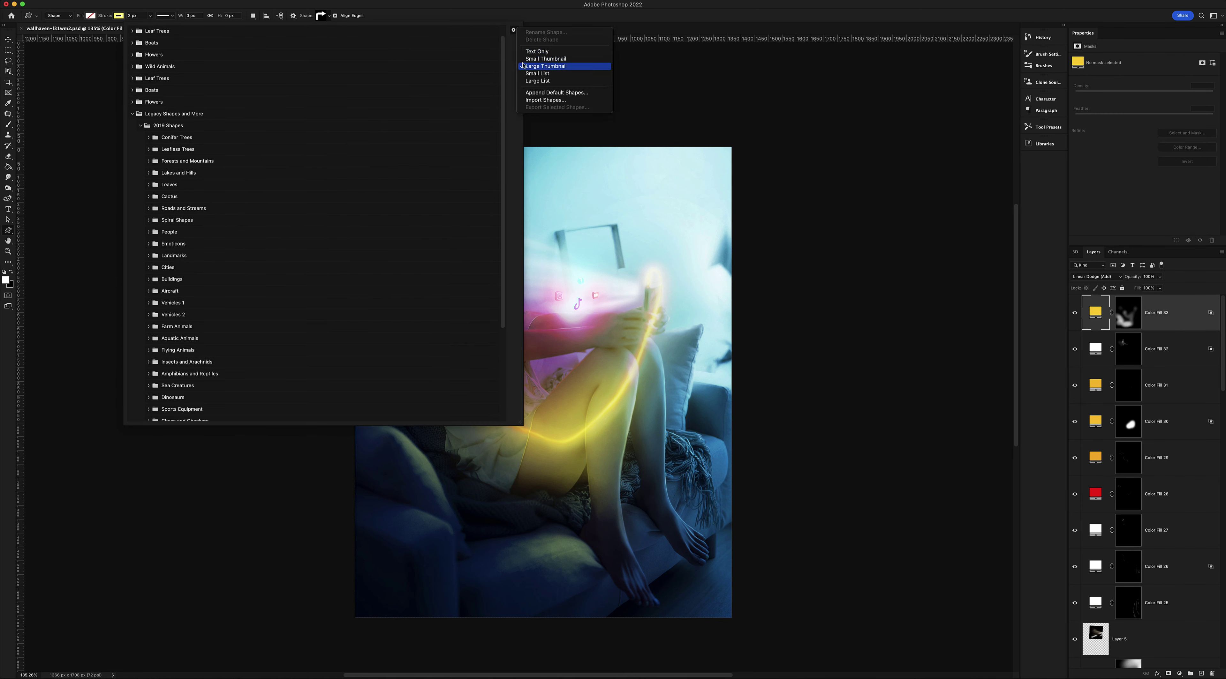
{"action": "left_click", "coordinate": [522, 66]}
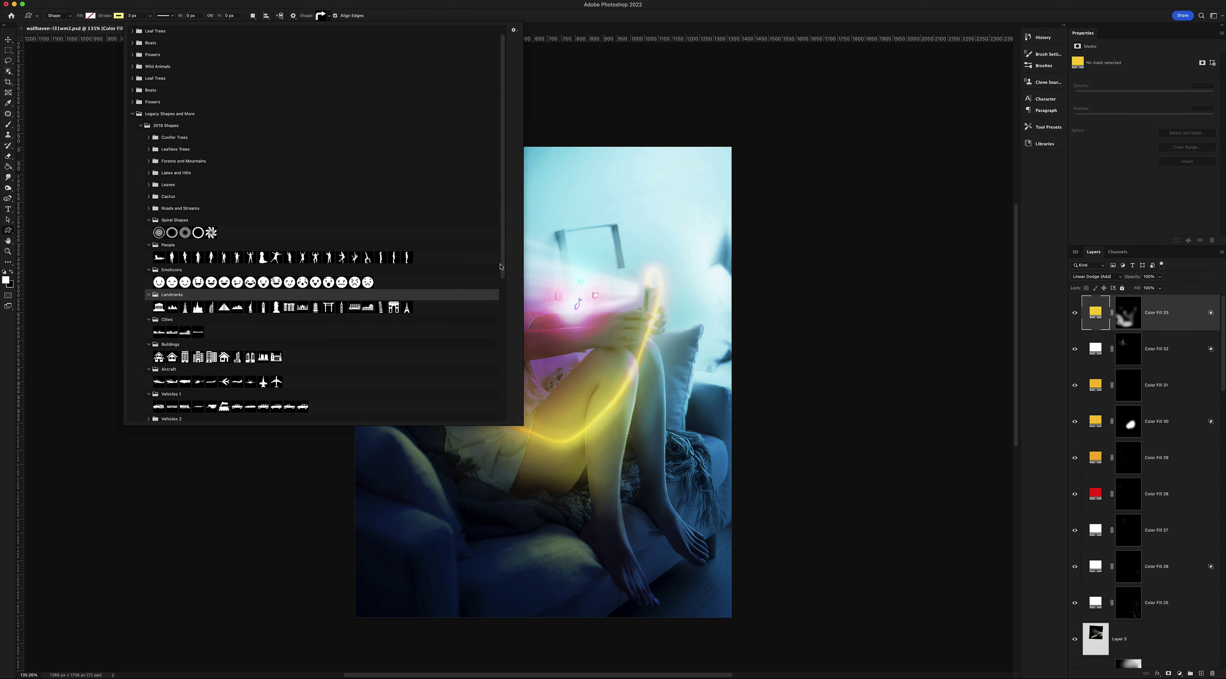
{"action": "scroll", "coordinate": [501, 267], "scroll_direction": "down", "scroll_amount": 5}
{"action": "scroll", "coordinate": [144, 347], "scroll_direction": "down", "scroll_amount": 3}
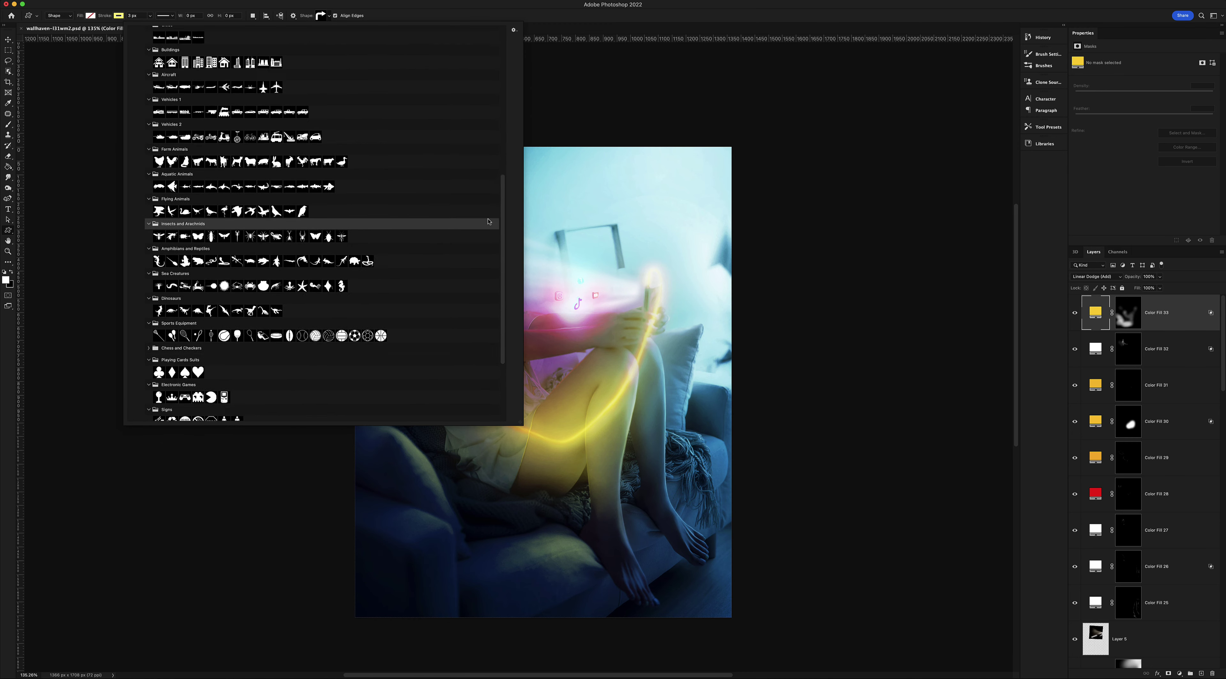
{"action": "scroll", "coordinate": [488, 221], "scroll_direction": "down", "scroll_amount": 5}
{"action": "double_click", "coordinate": [191, 189]}
Draw five yellow eighth-note shapes across the space above the girl's head
{"action": "left_click_drag", "start_coordinate": [435, 161], "coordinate": [460, 197]}
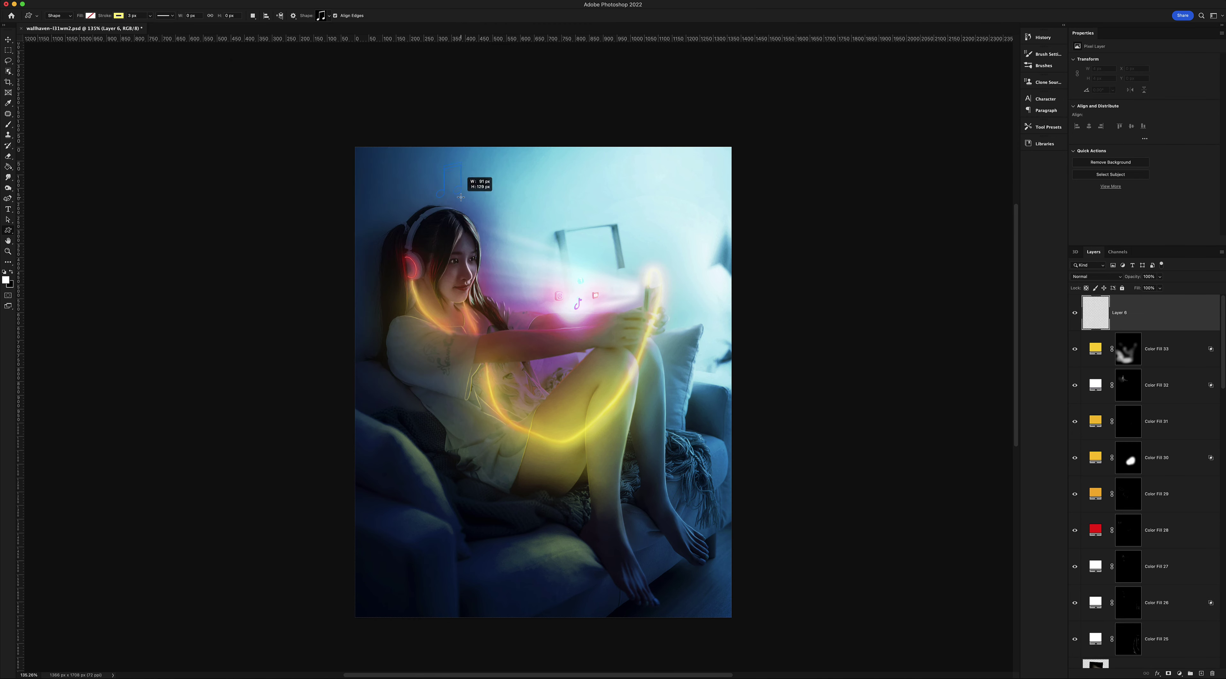
{"action": "scroll", "coordinate": [460, 197], "scroll_direction": "down", "scroll_amount": 1}
{"action": "left_click", "coordinate": [328, 15]}
{"action": "key", "text": "Escape"}
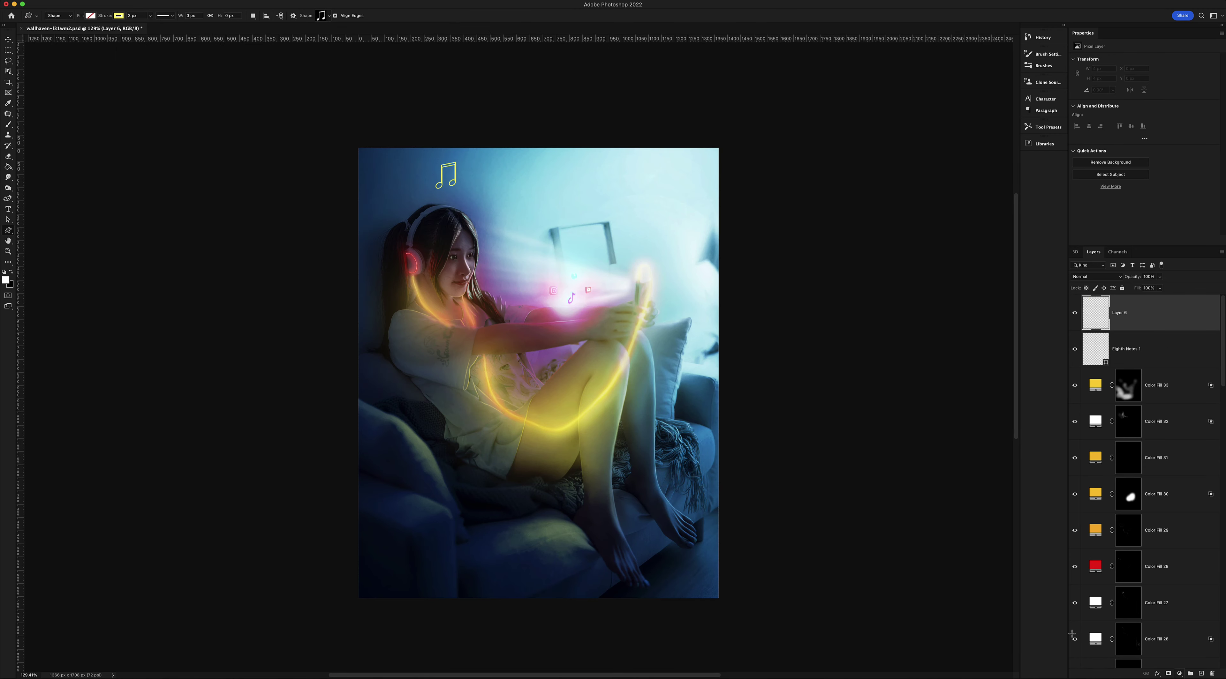
{"action": "mouse_move", "coordinate": [386, 169]}
{"action": "left_mouse_down"}
{"action": "mouse_move", "coordinate": [406, 193]}
{"action": "mouse_move", "coordinate": [424, 167]}
{"action": "mouse_move", "coordinate": [489, 179]}
{"action": "left_mouse_up"}
{"action": "scroll", "coordinate": [381, 172], "scroll_direction": "up", "scroll_amount": 5}
Erase the right half of one double note at full strength and tidy its stem with Clone Stamp
{"action": "key", "text": "e"}
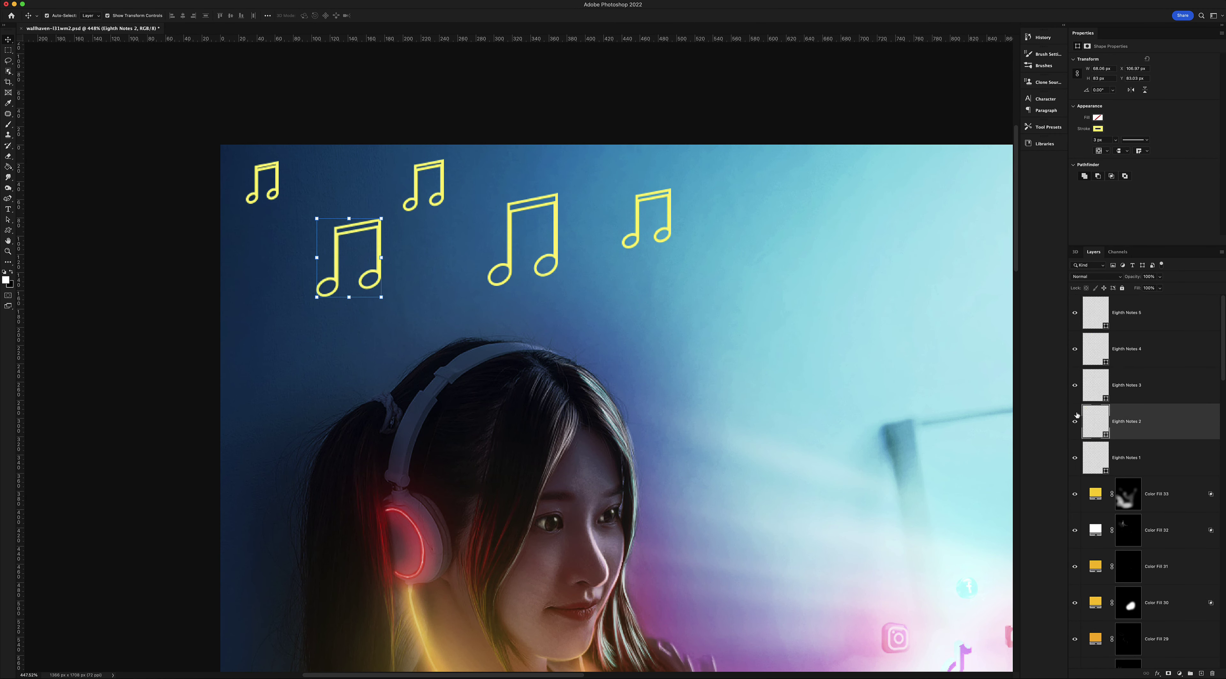
{"action": "left_click", "coordinate": [54, 15]}
{"action": "key", "text": "Return"}
{"action": "key", "text": "0"}
{"action": "left_click_drag", "start_coordinate": [370, 243], "coordinate": [372, 262]}
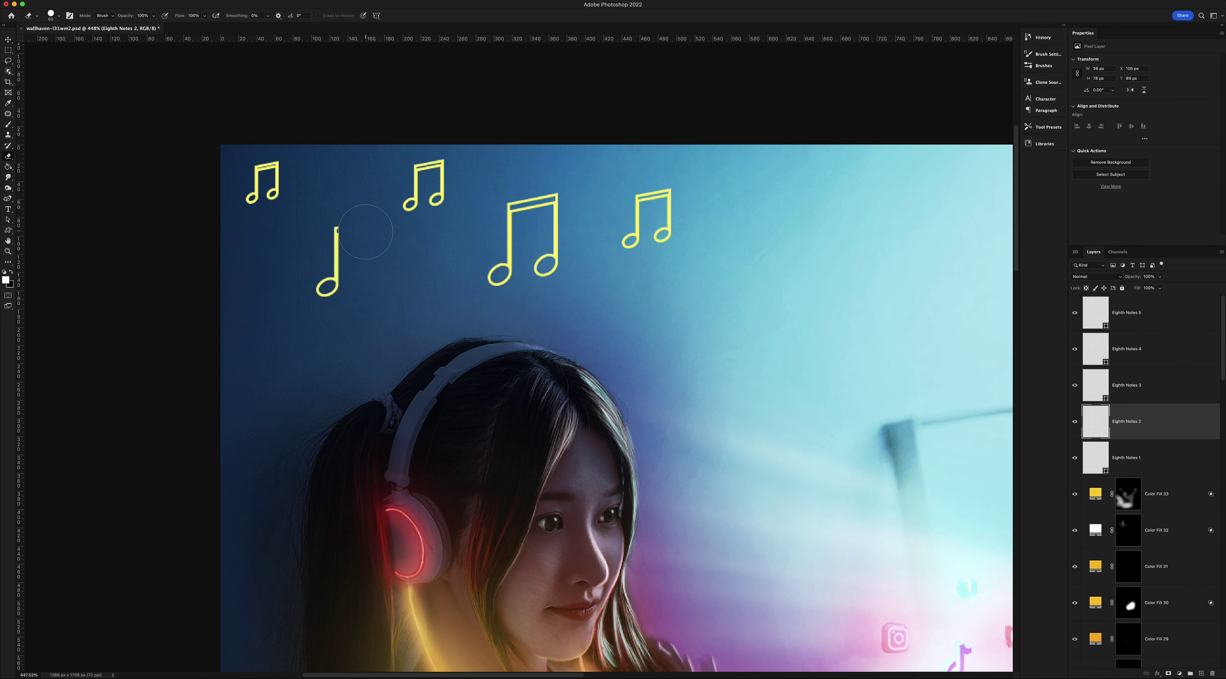
{"action": "key", "text": "s"}
{"action": "scroll", "coordinate": [363, 232], "scroll_direction": "up", "scroll_amount": 5}
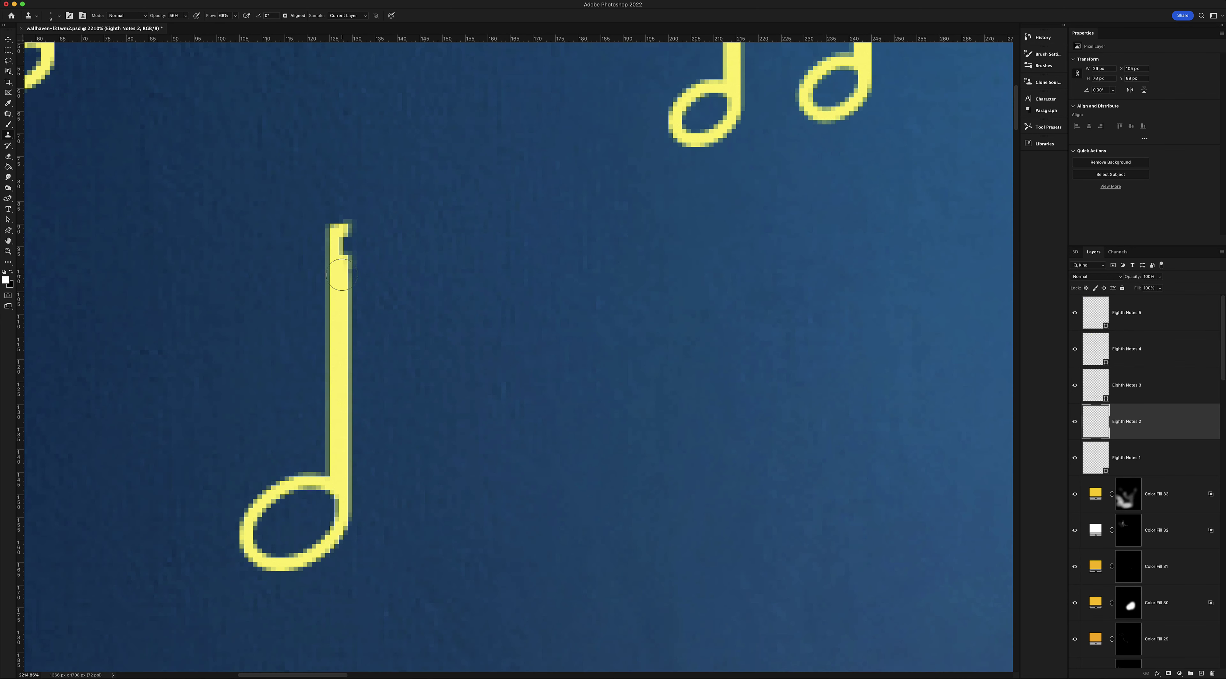
{"action": "scroll", "coordinate": [381, 328], "scroll_direction": "down", "scroll_amount": 5}
Trim the fourth music note into a single note with Clone Stamp and review the scene
{"action": "key", "text": "v"}
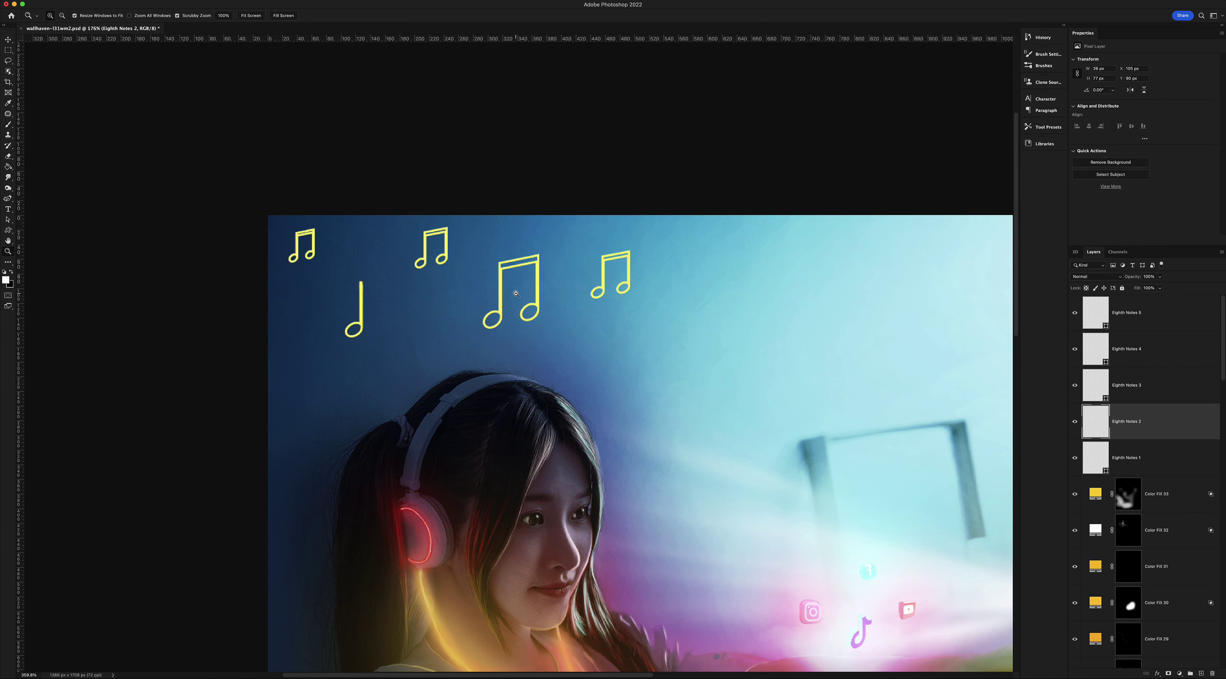
{"action": "left_click", "coordinate": [1094, 352]}
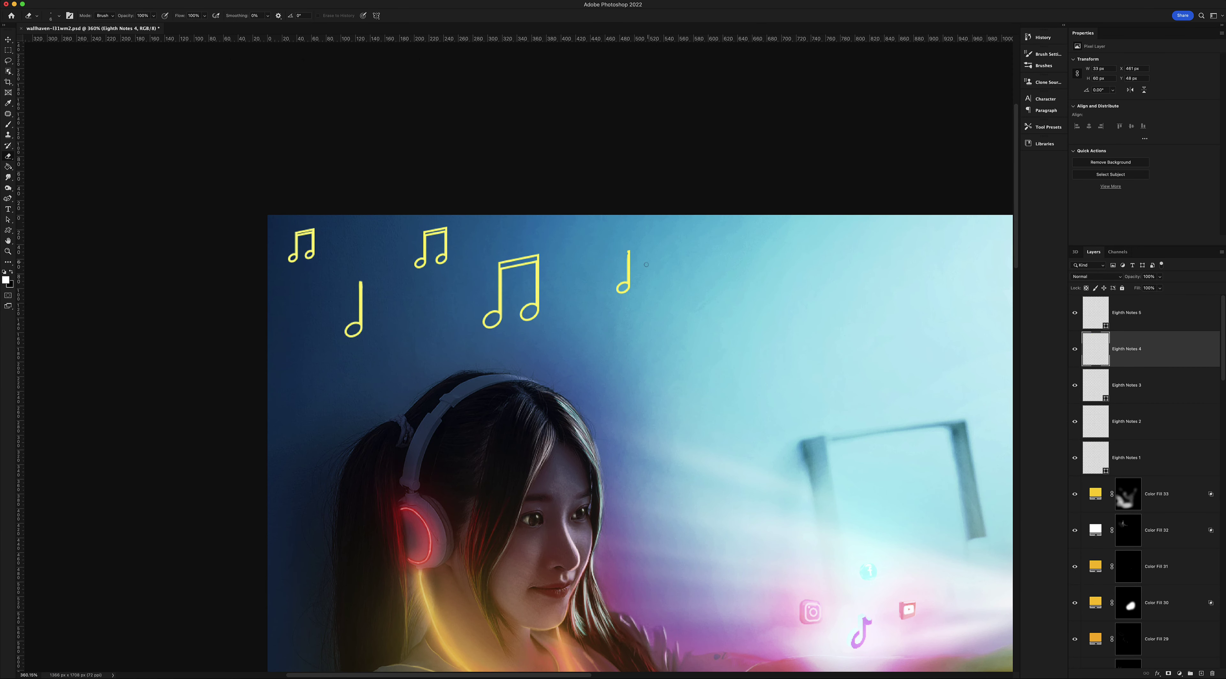
{"action": "key", "text": "s"}
{"action": "scroll", "coordinate": [646, 264], "scroll_direction": "up", "scroll_amount": 5}
{"action": "key", "text": "z"}
{"action": "scroll", "coordinate": [495, 428], "scroll_direction": "down", "scroll_amount": 5}
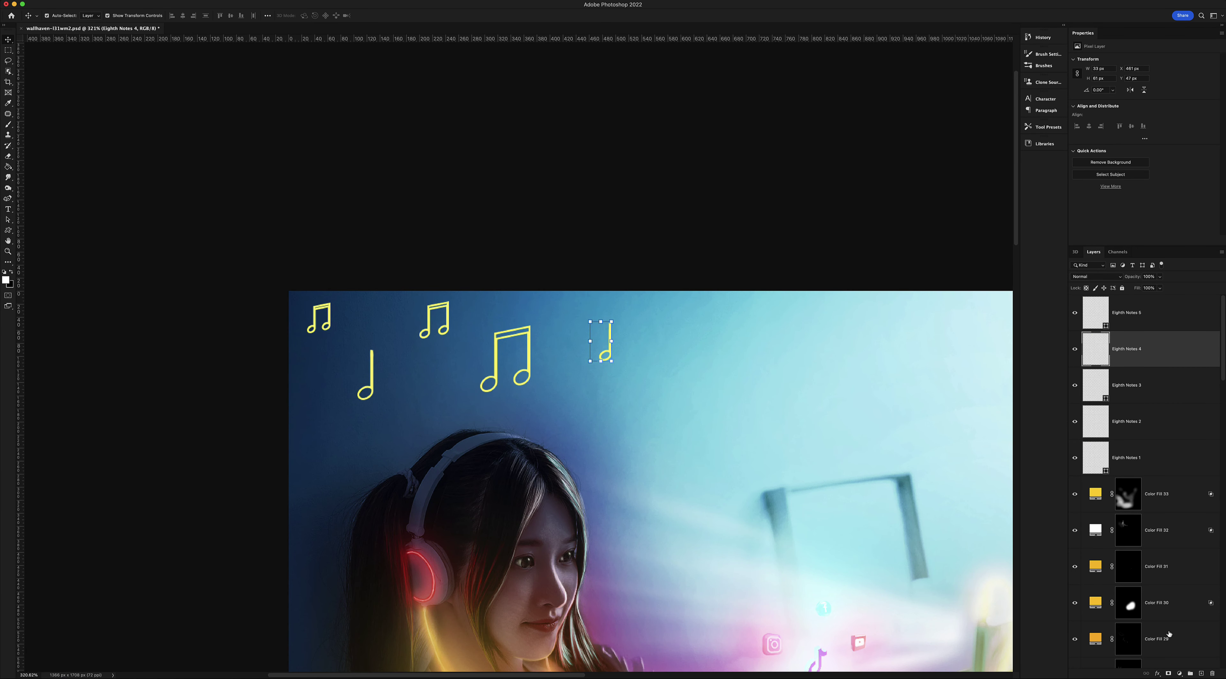
{"action": "left_click", "coordinate": [1179, 674]}
Clip a red Solid Color fill to the fourth music note
{"action": "left_click", "coordinate": [1185, 489]}
{"action": "key", "text": "Return"}
{"action": "key", "text": "ctrl+alt+g"}
{"action": "double_click", "coordinate": [1112, 351]}
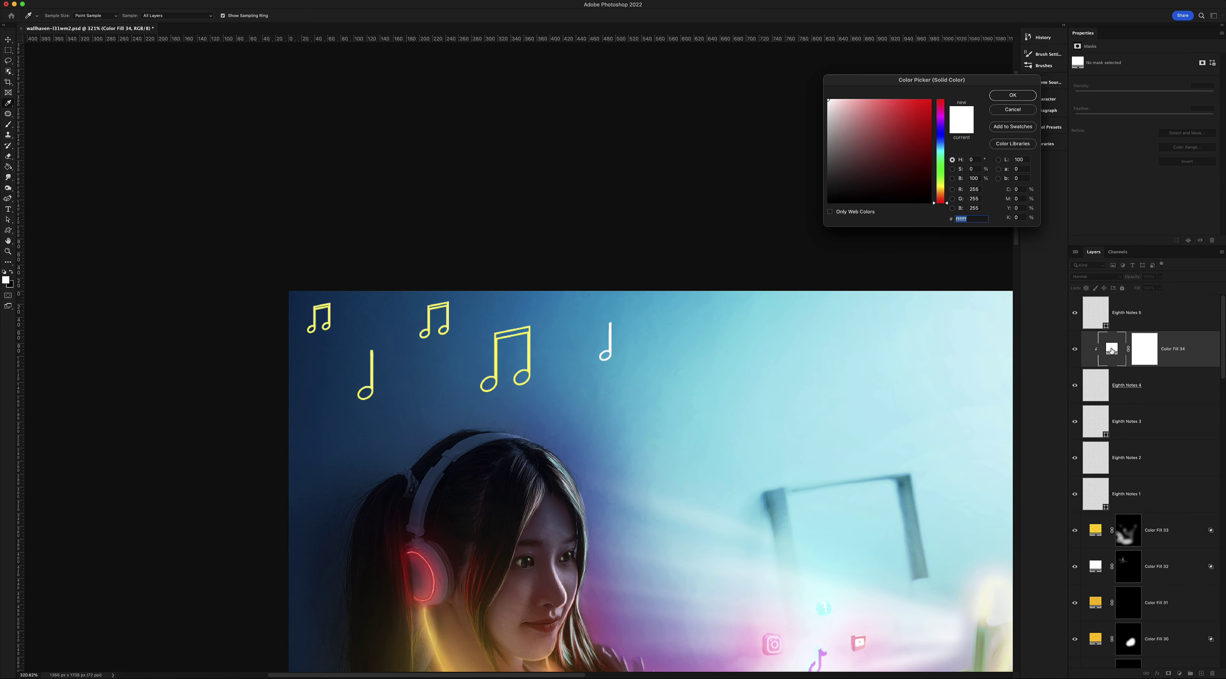
{"action": "left_click", "coordinate": [928, 102]}
{"action": "left_click", "coordinate": [1013, 95]}
Clip a cyan Solid Color fill to the fifth music note
{"action": "left_click", "coordinate": [319, 317]}
{"action": "left_click", "coordinate": [1179, 675]}
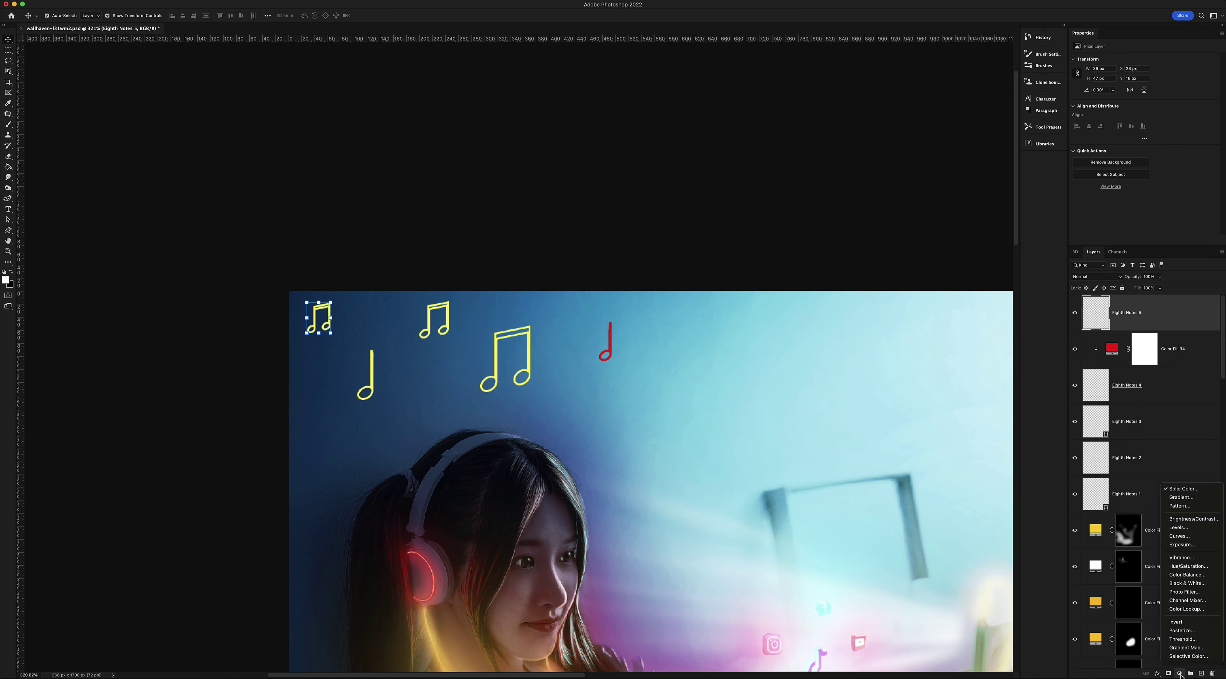
{"action": "left_click", "coordinate": [1183, 489]}
{"action": "left_click", "coordinate": [1012, 95]}
{"action": "key", "text": "ctrl+alt+g"}
Clip an orange Solid Color fill to the third music note and zoom in on the notes
{"action": "left_click", "coordinate": [435, 320]}
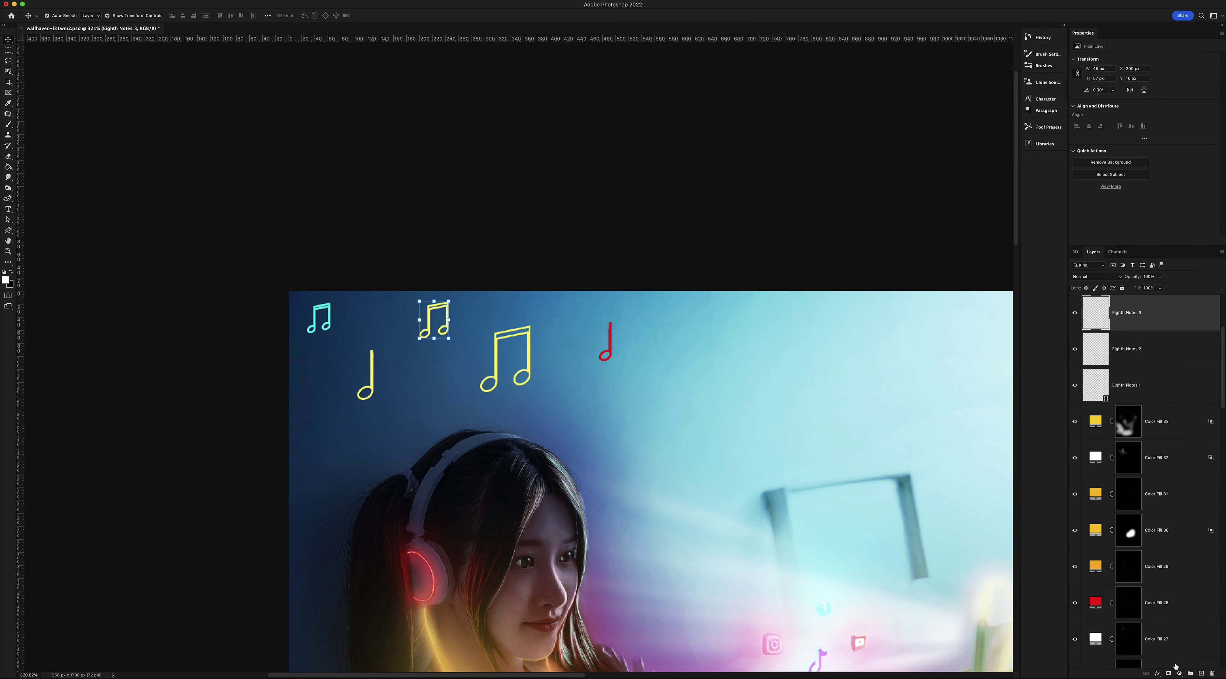
{"action": "left_click", "coordinate": [1179, 673]}
{"action": "left_click", "coordinate": [1185, 489]}
{"action": "left_click", "coordinate": [926, 104]}
{"action": "left_click", "coordinate": [1013, 95]}
{"action": "key", "text": "ctrl+alt+g"}
{"action": "key", "text": "z"}
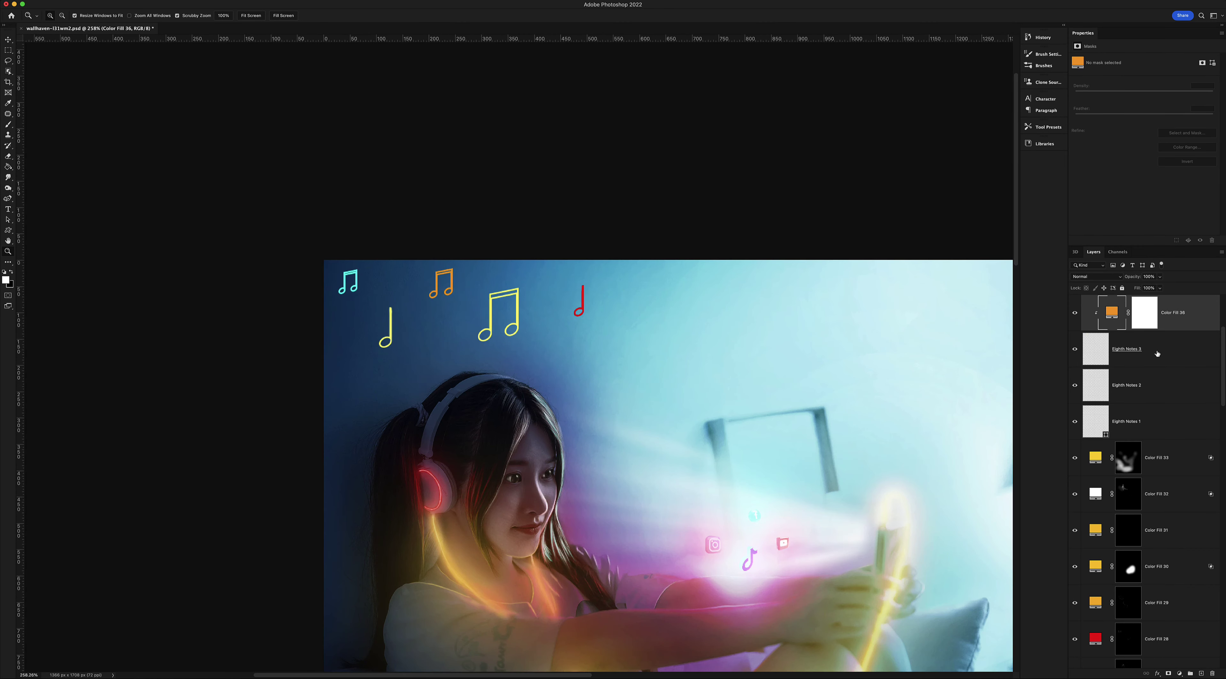
{"action": "scroll", "coordinate": [1158, 354], "scroll_direction": "up", "scroll_amount": 5}
Add a black-masked yellow Linear Dodge (Add) fill and paint a glow around the big note
{"action": "left_click", "coordinate": [1179, 674]}
{"action": "left_click", "coordinate": [1185, 489]}
{"action": "left_click", "coordinate": [1013, 95]}
{"action": "left_click", "coordinate": [1095, 276]}
{"action": "left_click", "coordinate": [1089, 353]}
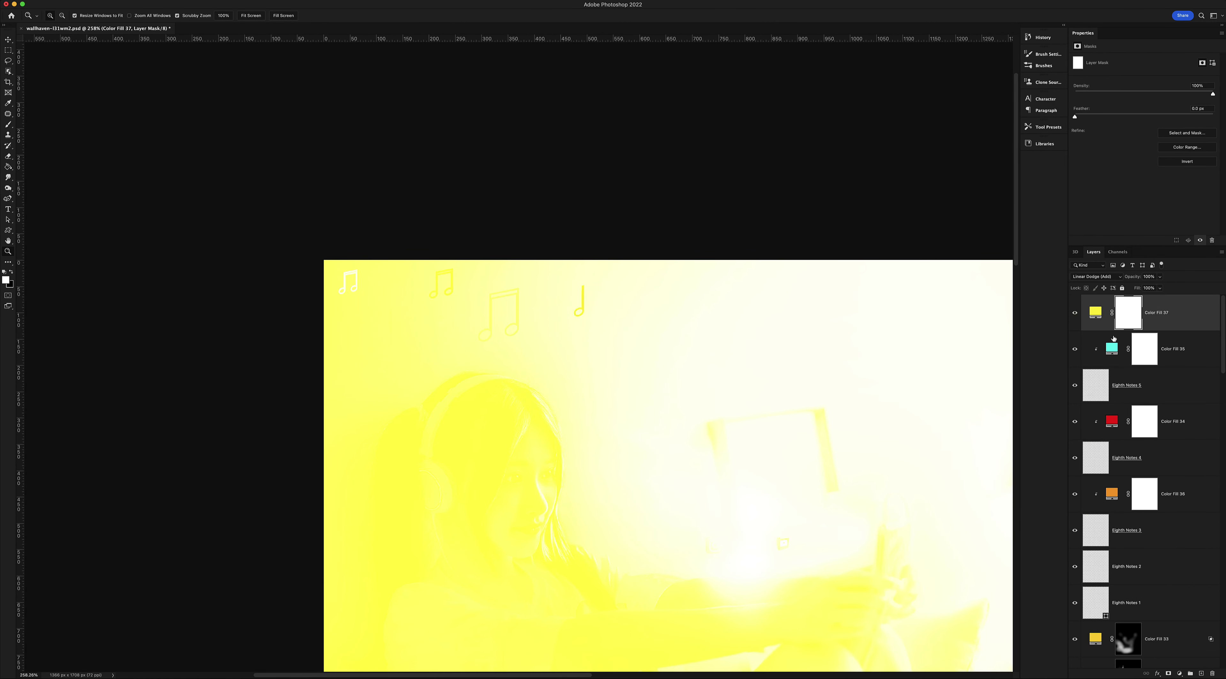
{"action": "key", "text": "ctrl+i"}
{"action": "key", "text": "b"}
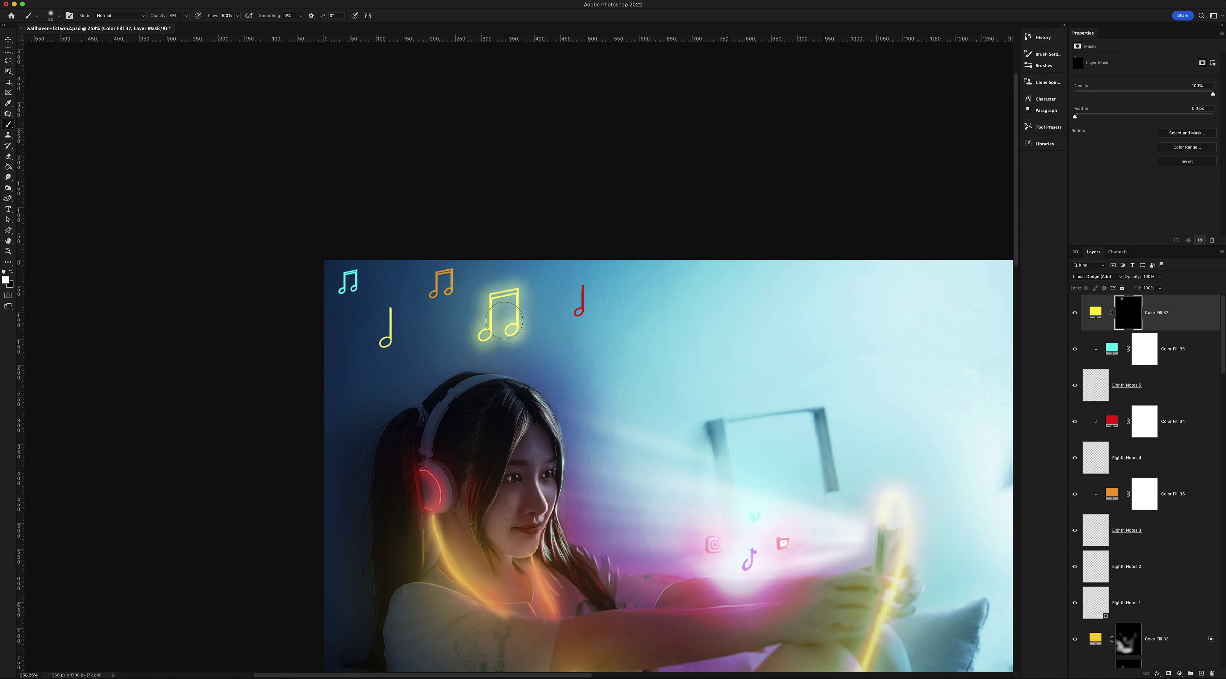
{"action": "left_click", "coordinate": [504, 319]}
{"action": "key", "text": "bracketright"}
{"action": "key", "text": "bracketright"}
{"action": "key", "text": "bracketright"}
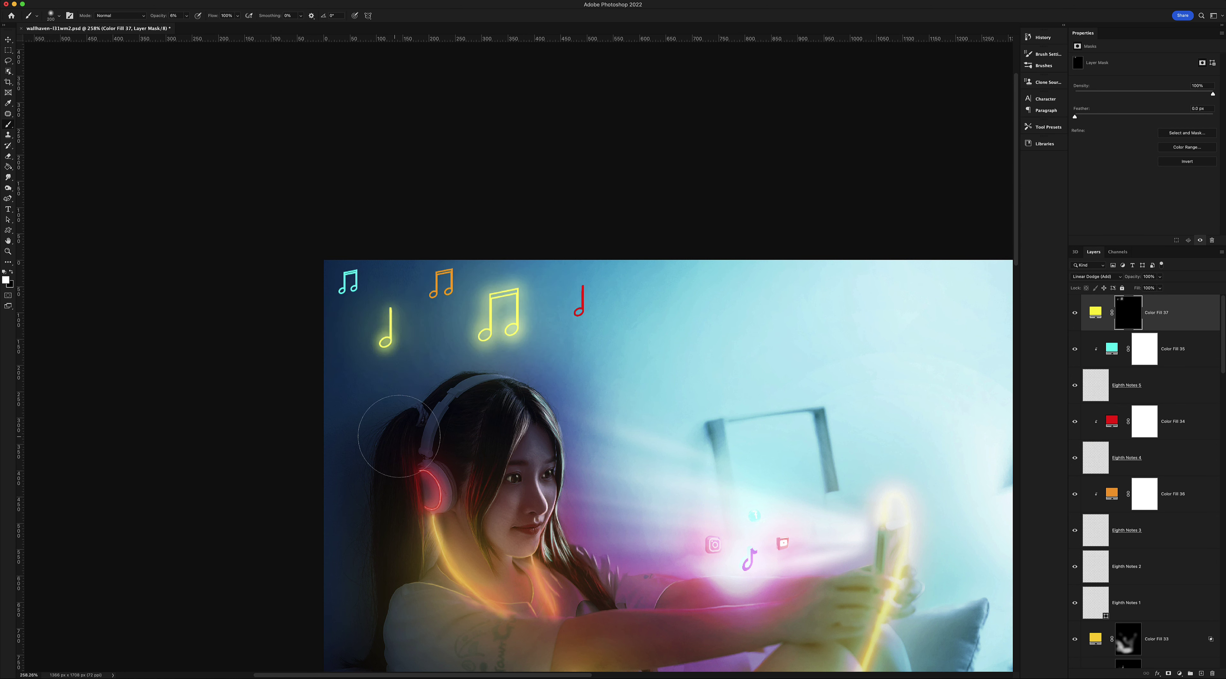
Add an orange Color Dodge fill hidden behind a black mask
{"action": "left_click", "coordinate": [1180, 673]}
{"action": "left_click", "coordinate": [1185, 489]}
{"action": "left_click", "coordinate": [1012, 95]}
{"action": "left_click", "coordinate": [1095, 276]}
{"action": "left_click", "coordinate": [1090, 344]}
{"action": "key", "text": "ctrl+i"}
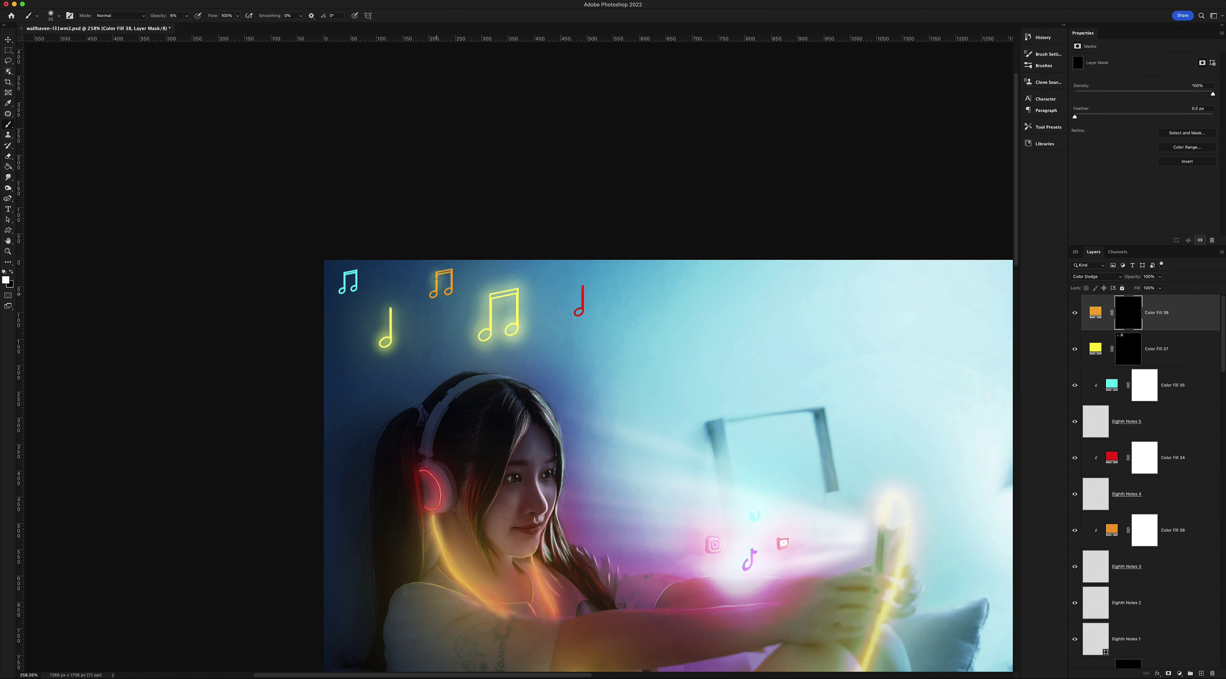
Add a red fill hidden behind a black mask and zoom in on the notes
{"action": "left_click", "coordinate": [1181, 671]}
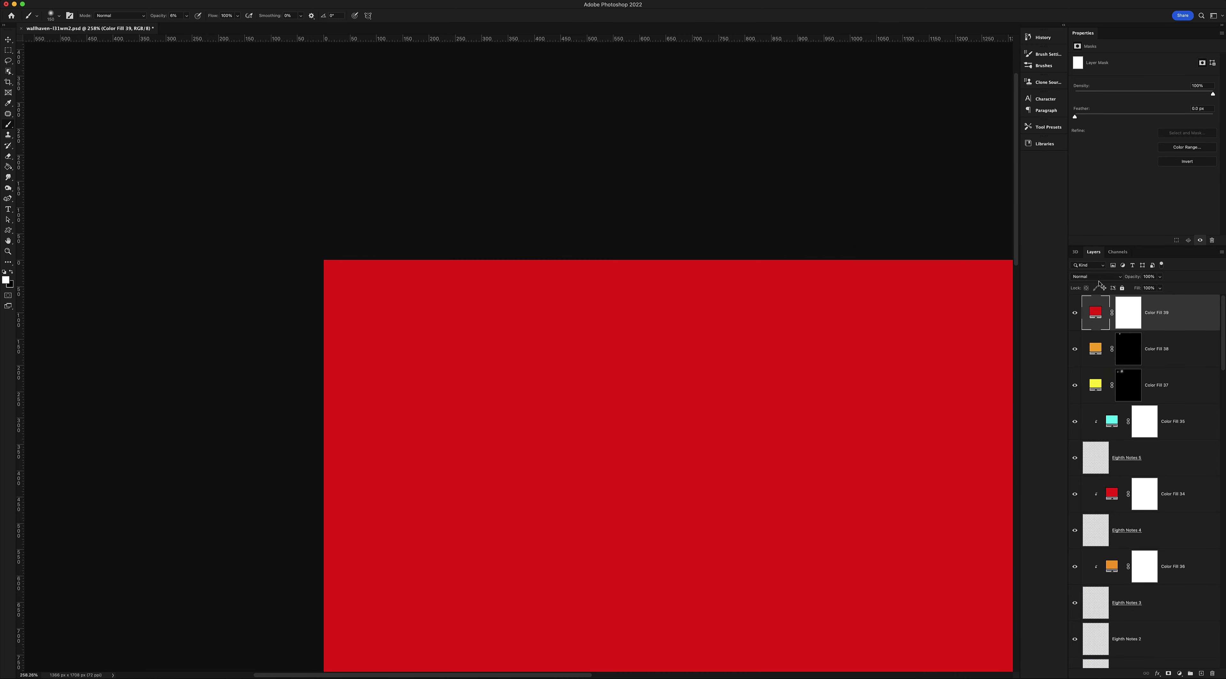
{"action": "key", "text": "ctrl+i"}
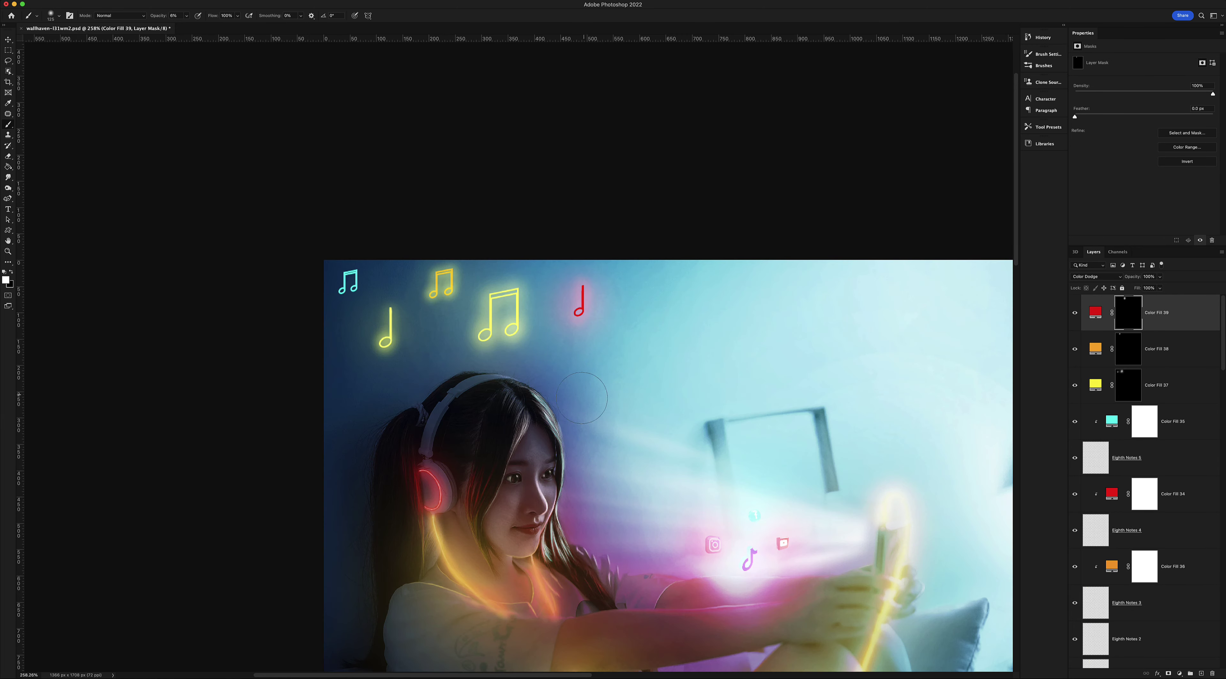
{"action": "key", "text": "z"}
{"action": "left_click", "coordinate": [619, 304]}
Add a black-masked cyan Screen fill for painting, then zoom out to the whole girl
{"action": "left_click", "coordinate": [1179, 674]}
{"action": "left_click", "coordinate": [1176, 481]}
{"action": "key", "text": "Return"}
{"action": "left_click", "coordinate": [1095, 277]}
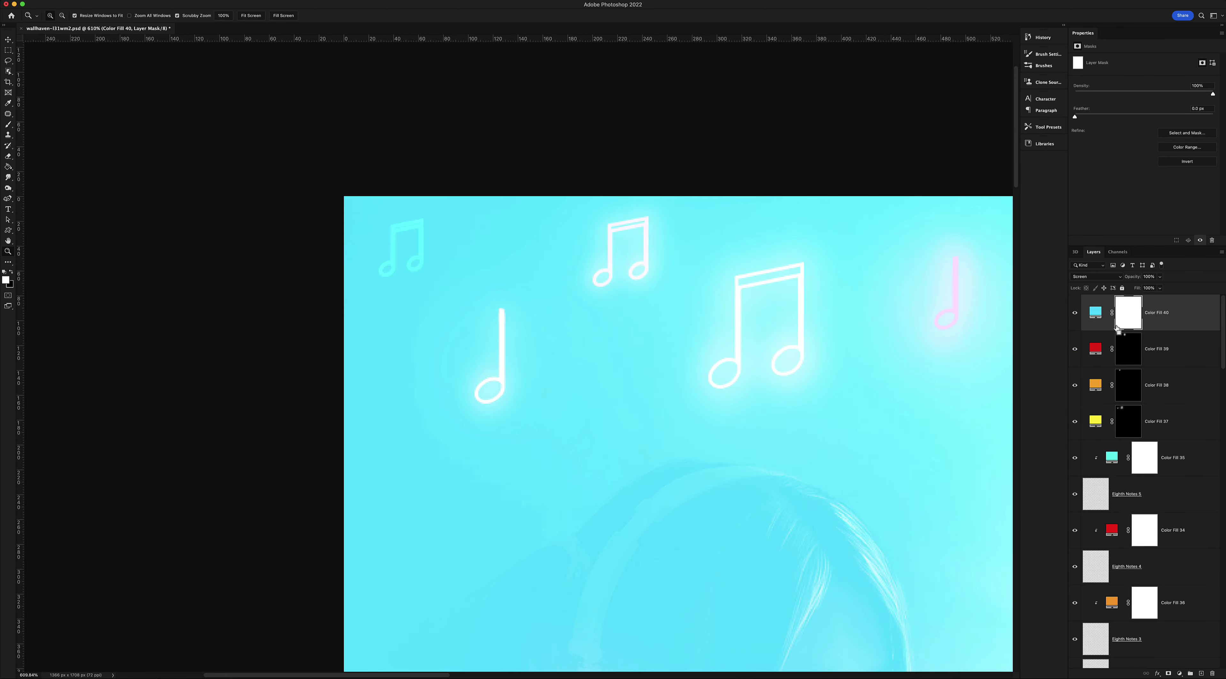
{"action": "key", "text": "ctrl+i"}
{"action": "key", "text": "b"}
{"action": "key", "text": "z"}
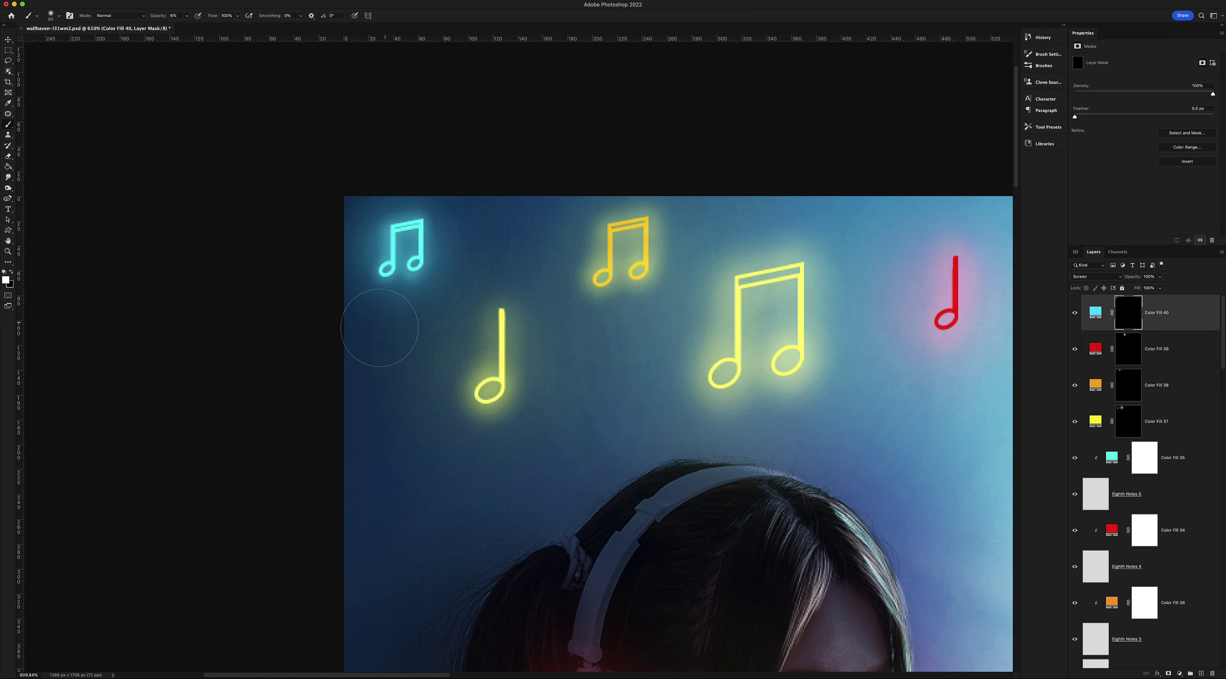
{"action": "left_click_drag", "start_coordinate": [619, 428], "coordinate": [476, 438]}
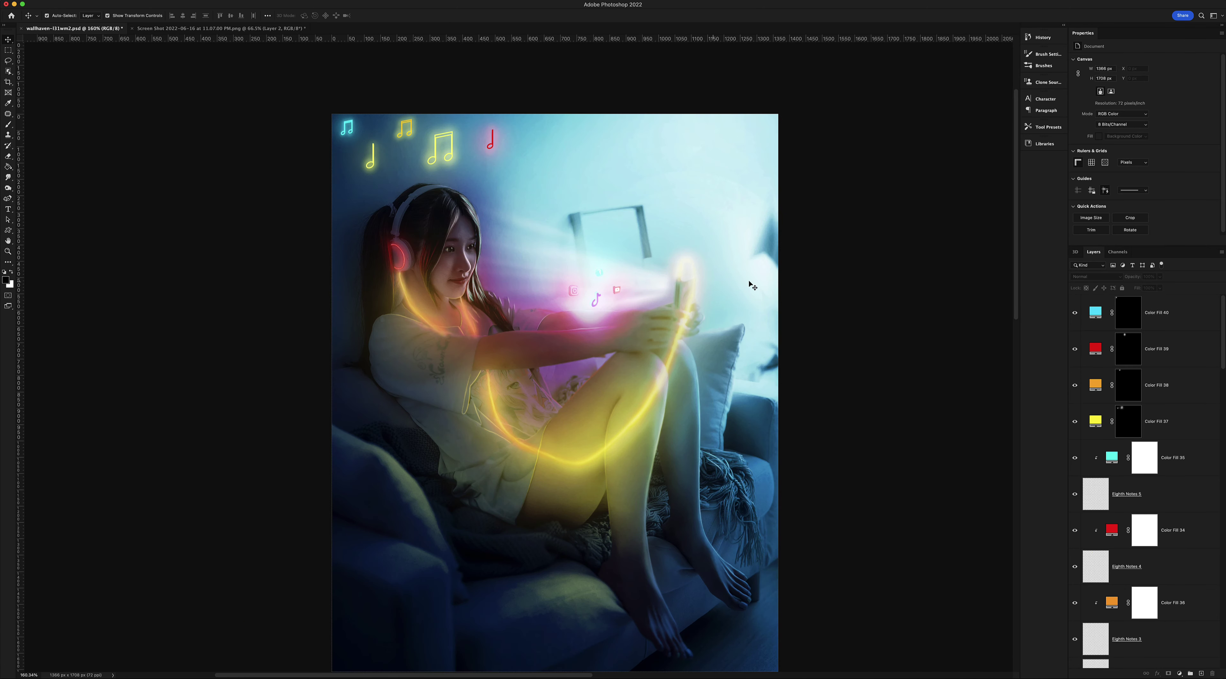
Paste the red like-heart icon, shrink it, and place a horizontally flipped copy near the window
{"action": "key", "text": "ctrl+v"}
{"action": "key", "text": "ctrl+t"}
{"action": "mouse_move", "coordinate": [540, 187]}
{"action": "left_mouse_down"}
{"action": "mouse_move", "coordinate": [611, 179]}
{"action": "mouse_move", "coordinate": [629, 232]}
{"action": "mouse_move", "coordinate": [527, 295]}
{"action": "left_mouse_up"}
{"action": "key", "text": "Return"}
{"action": "left_click_drag", "start_coordinate": [628, 232], "coordinate": [735, 256]}
{"action": "key", "text": "ctrl+t"}
{"action": "right_click", "coordinate": [735, 261]}
{"action": "left_click", "coordinate": [759, 461]}
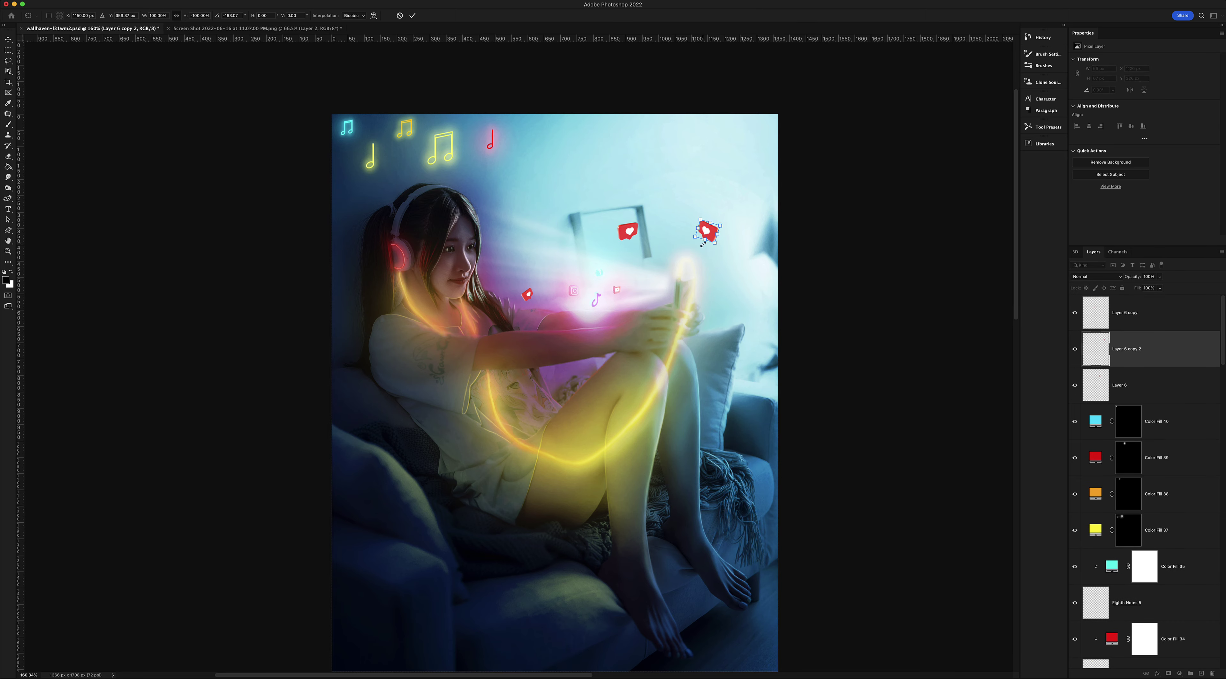
{"action": "key", "text": "Return"}
Hide the white glow fill behind a black mask and enlarge the brush for painting
{"action": "key", "text": "ctrl+i"}
{"action": "scroll", "coordinate": [514, 281], "scroll_direction": "up", "scroll_amount": 3}
{"action": "key", "text": "b"}
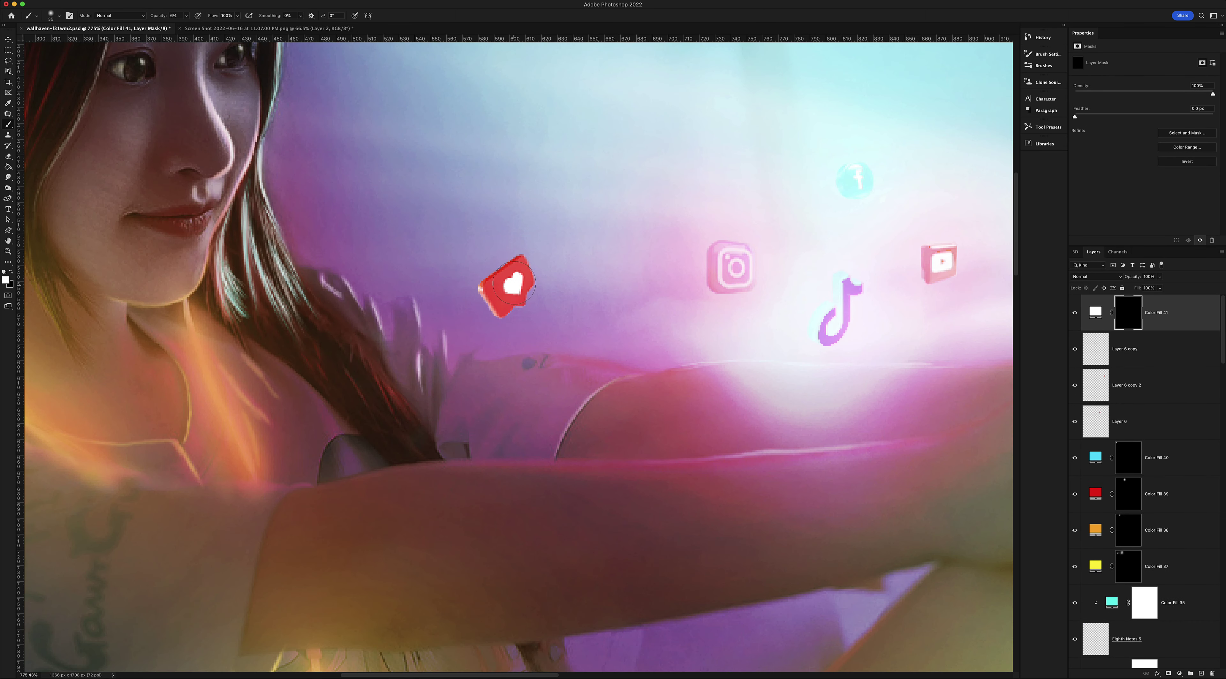
{"action": "scroll", "coordinate": [528, 299], "scroll_direction": "right", "scroll_amount": 5}
{"action": "scroll", "coordinate": [527, 299], "scroll_direction": "up", "scroll_amount": 4}
{"action": "key", "text": "bracketright"}
{"action": "key", "text": "bracketright"}
{"action": "scroll", "coordinate": [729, 386], "scroll_direction": "right", "scroll_amount": 5}
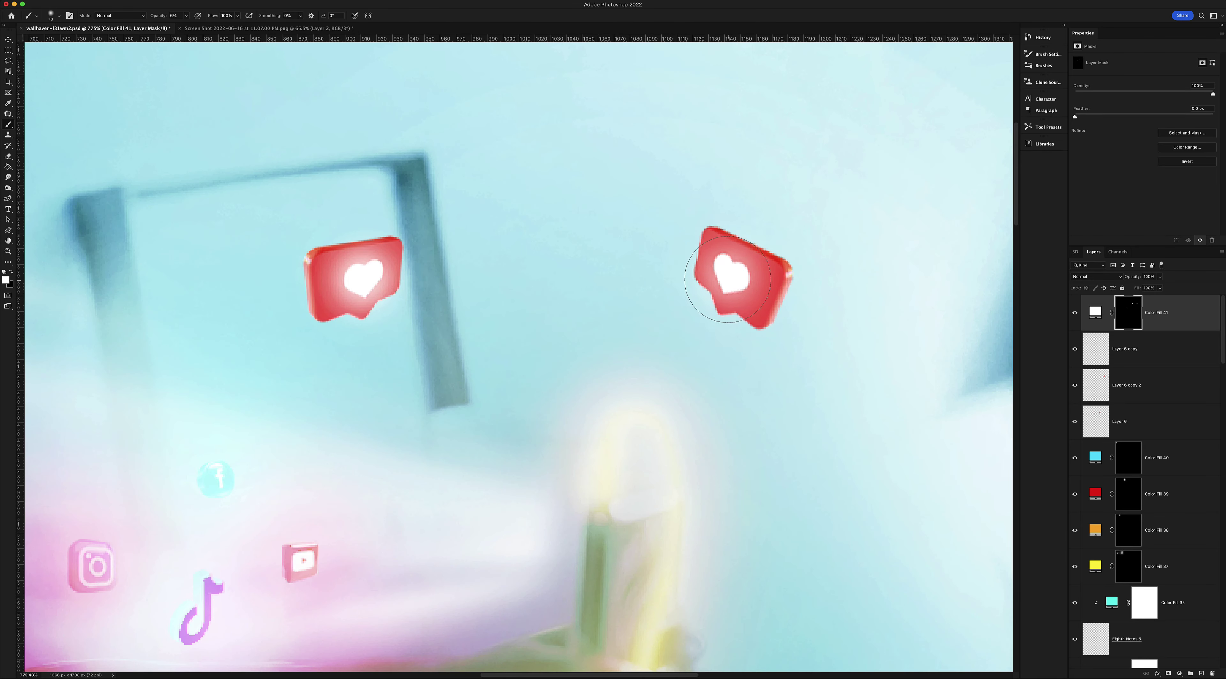
Add a red Solid Color fill blended as Screen at 100% Fill
{"action": "left_click", "coordinate": [1180, 673]}
{"action": "left_click", "coordinate": [1184, 488]}
{"action": "key", "text": "Return"}
{"action": "left_click", "coordinate": [1096, 276]}
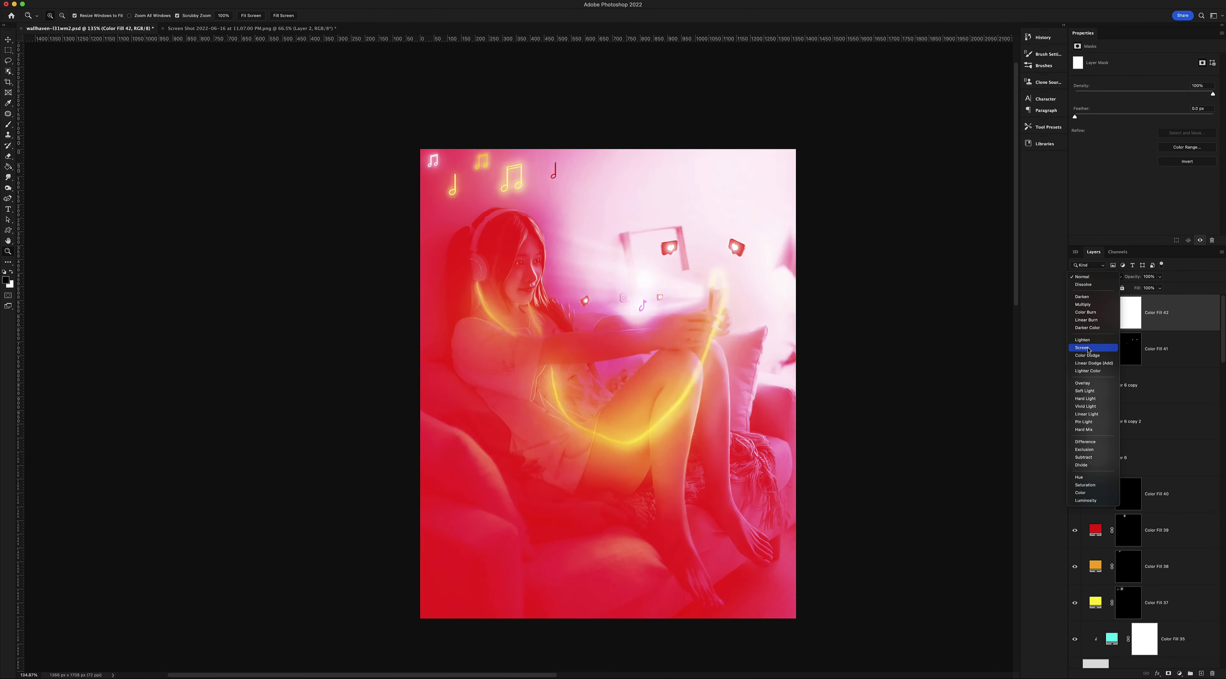
{"action": "left_click", "coordinate": [1160, 288]}
{"action": "left_click_drag", "start_coordinate": [1160, 298], "coordinate": [1141, 301]}
{"action": "left_click", "coordinate": [1096, 277]}
{"action": "left_click", "coordinate": [1096, 209]}
Mask the red fill black and move it below the white fill, keeping Screen
{"action": "key", "text": "ctrl+i"}
{"action": "key", "text": "ctrl+bracketleft"}
{"action": "scroll", "coordinate": [718, 249], "scroll_direction": "up", "scroll_amount": 5}
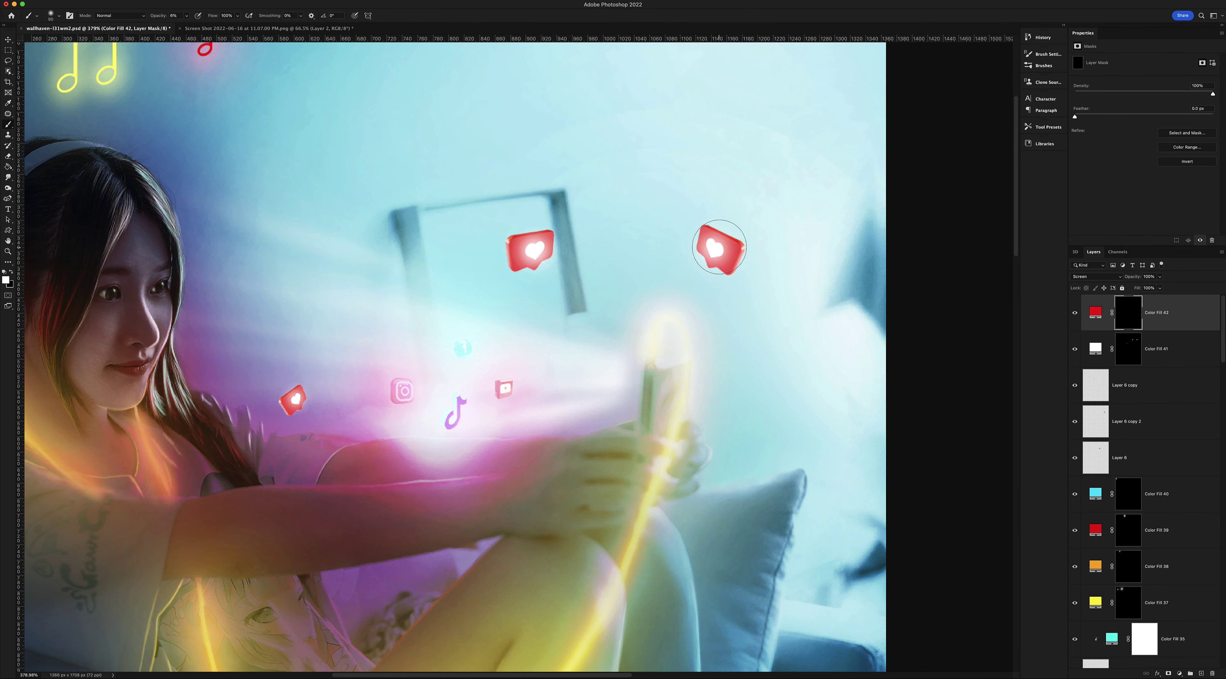
{"action": "key", "text": "b"}
{"action": "left_click", "coordinate": [1096, 277]}
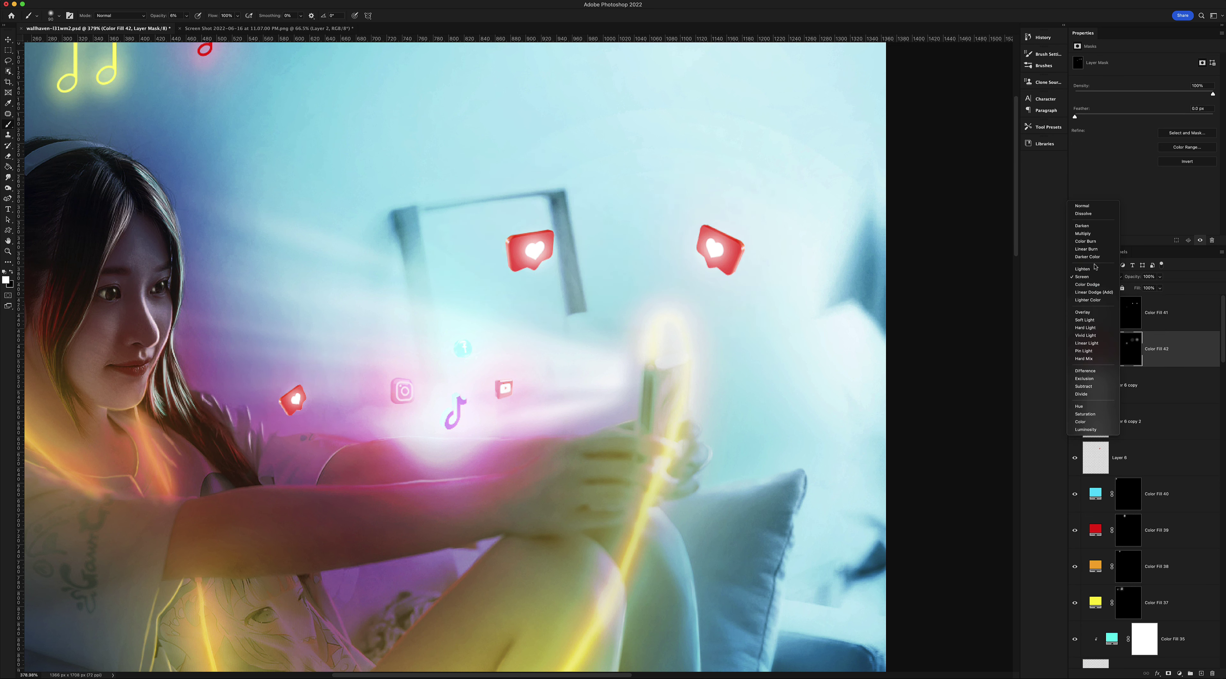
{"action": "key", "text": "Escape"}
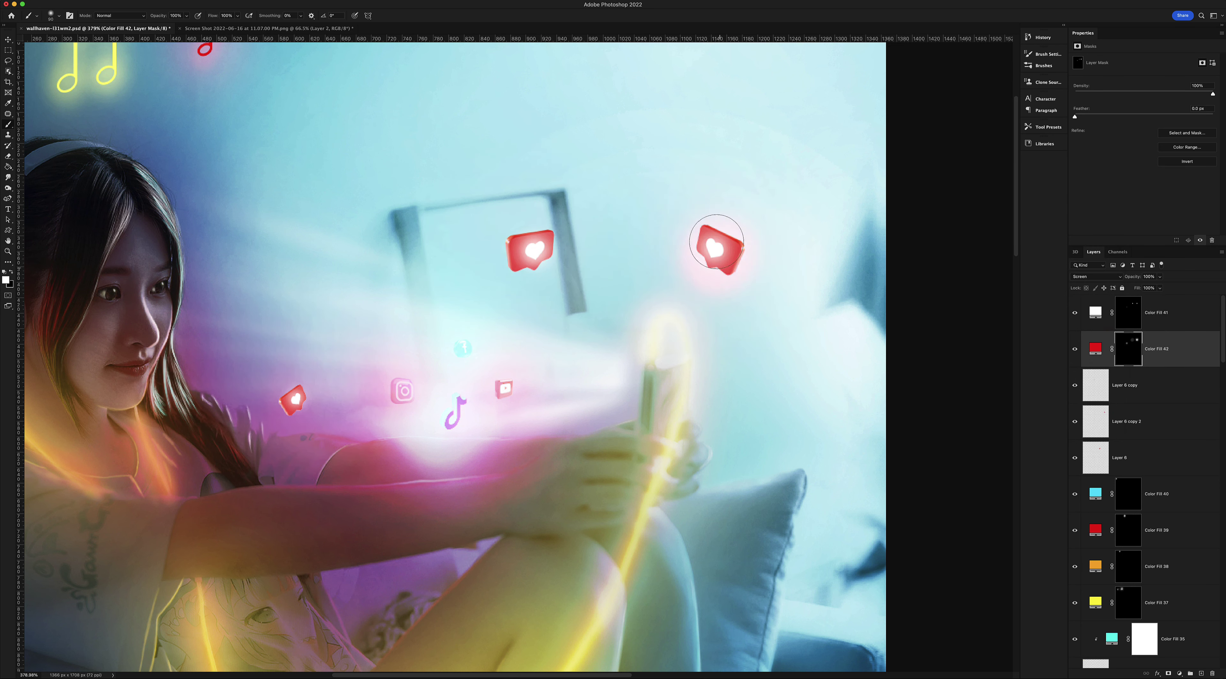
Paint red glow around the right and middle hearts and reselect the white glow fill
{"action": "left_click", "coordinate": [529, 249]}
{"action": "left_click", "coordinate": [717, 247]}
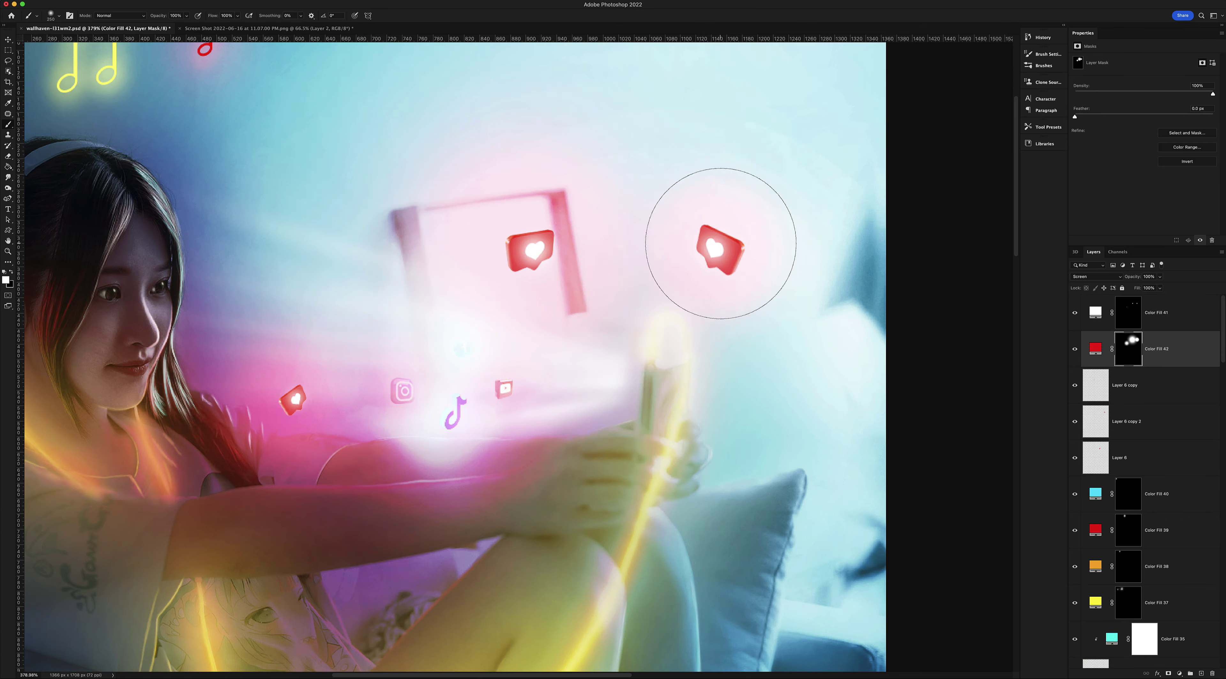
{"action": "key", "text": "ctrl+0"}
{"action": "scroll", "coordinate": [646, 435], "scroll_direction": "up", "scroll_amount": 2}
{"action": "left_click", "coordinate": [1156, 313]}
{"action": "left_click", "coordinate": [1096, 277]}
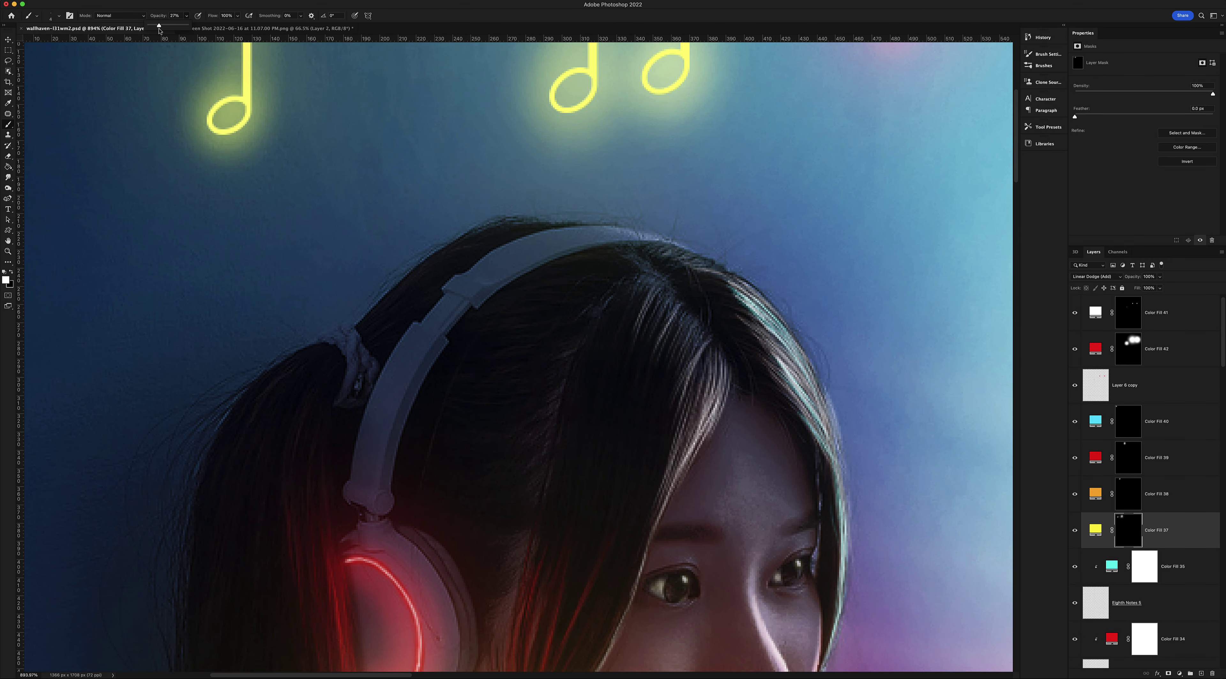
Adjust the brush opacity from 16% up to 29%
{"action": "left_click_drag", "start_coordinate": [159, 30], "coordinate": [155, 31]}
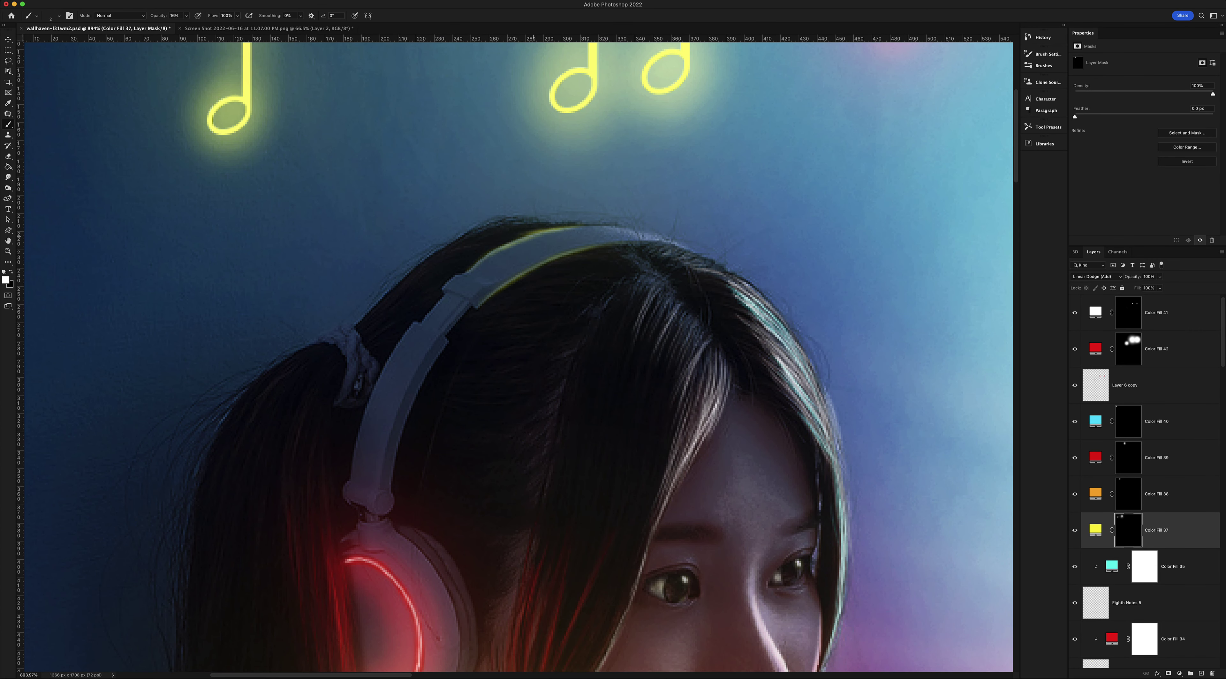
{"action": "left_click_drag", "start_coordinate": [187, 28], "coordinate": [192, 27]}
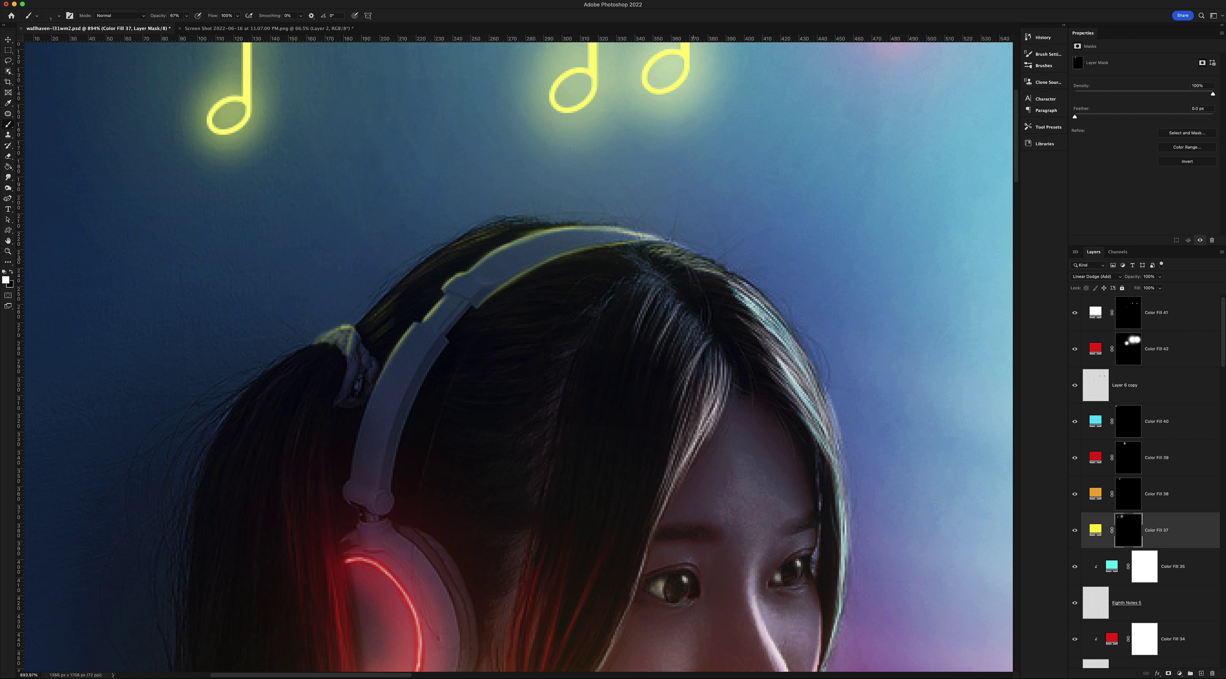
{"action": "scroll", "coordinate": [461, 339], "scroll_direction": "down", "scroll_amount": 10}
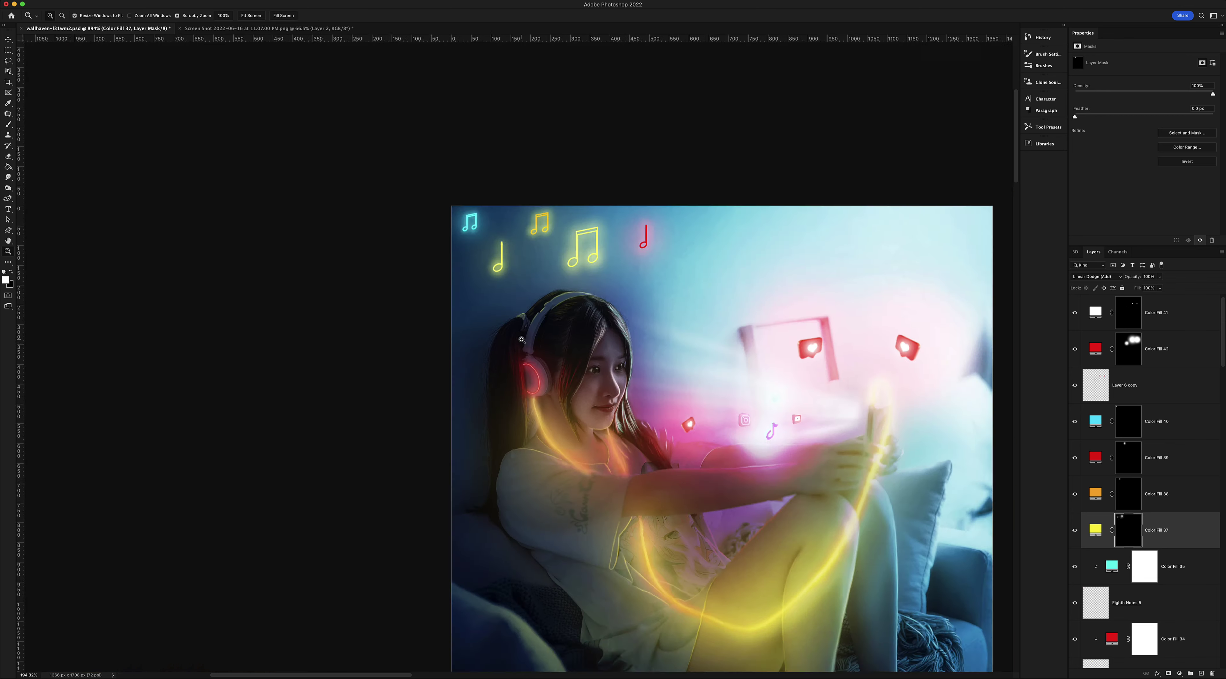
{"action": "scroll", "coordinate": [381, 380], "scroll_direction": "up", "scroll_amount": 8}
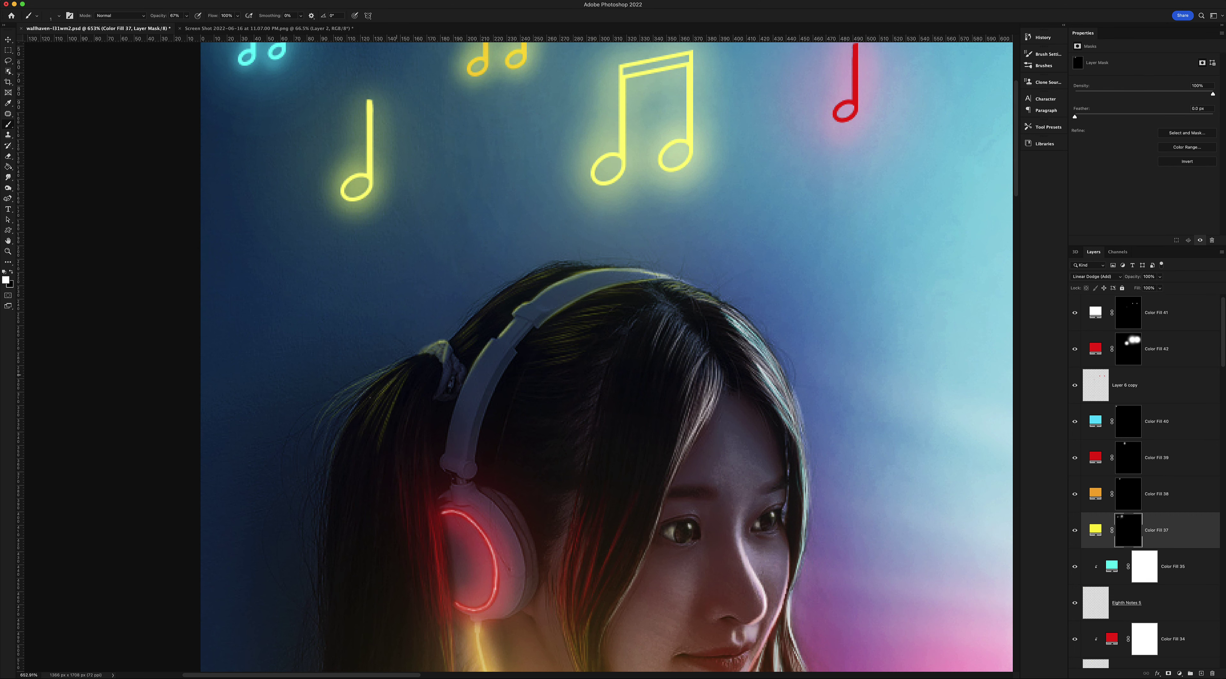
{"action": "scroll", "coordinate": [406, 399], "scroll_direction": "down", "scroll_amount": 8}
{"action": "scroll", "coordinate": [524, 333], "scroll_direction": "up", "scroll_amount": 3}
{"action": "scroll", "coordinate": [523, 333], "scroll_direction": "down", "scroll_amount": 3}
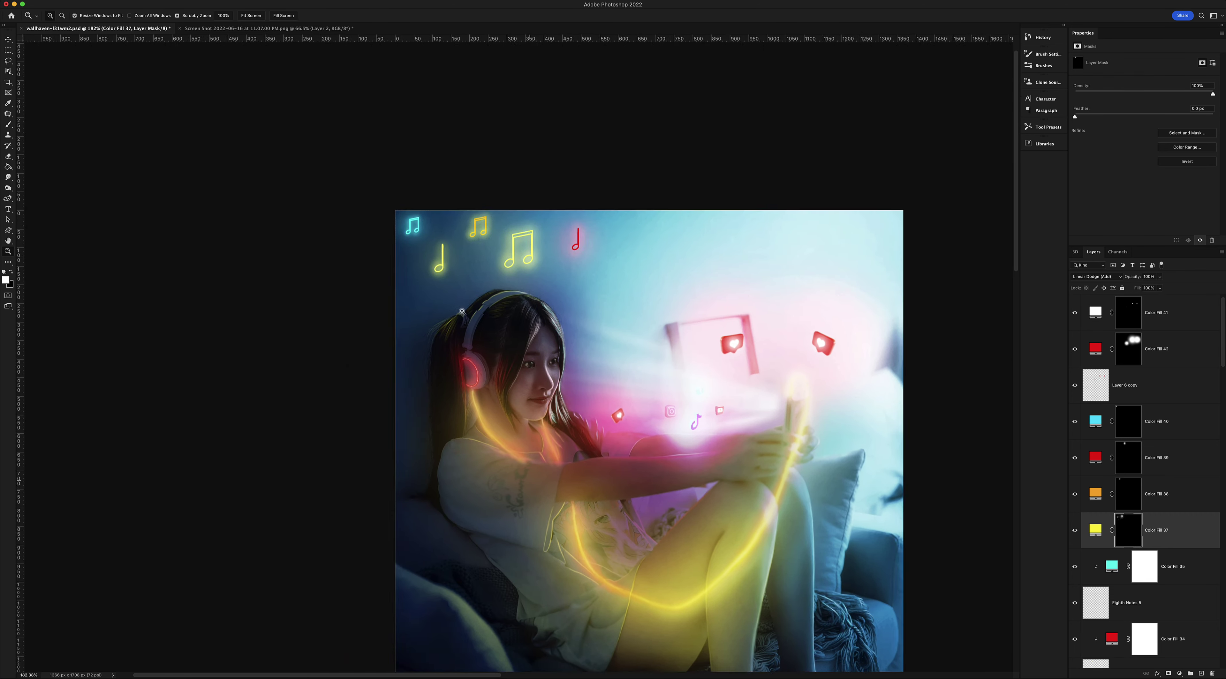
{"action": "scroll", "coordinate": [622, 208], "scroll_direction": "up", "scroll_amount": 10}
{"action": "scroll", "coordinate": [410, 334], "scroll_direction": "down", "scroll_amount": 8}
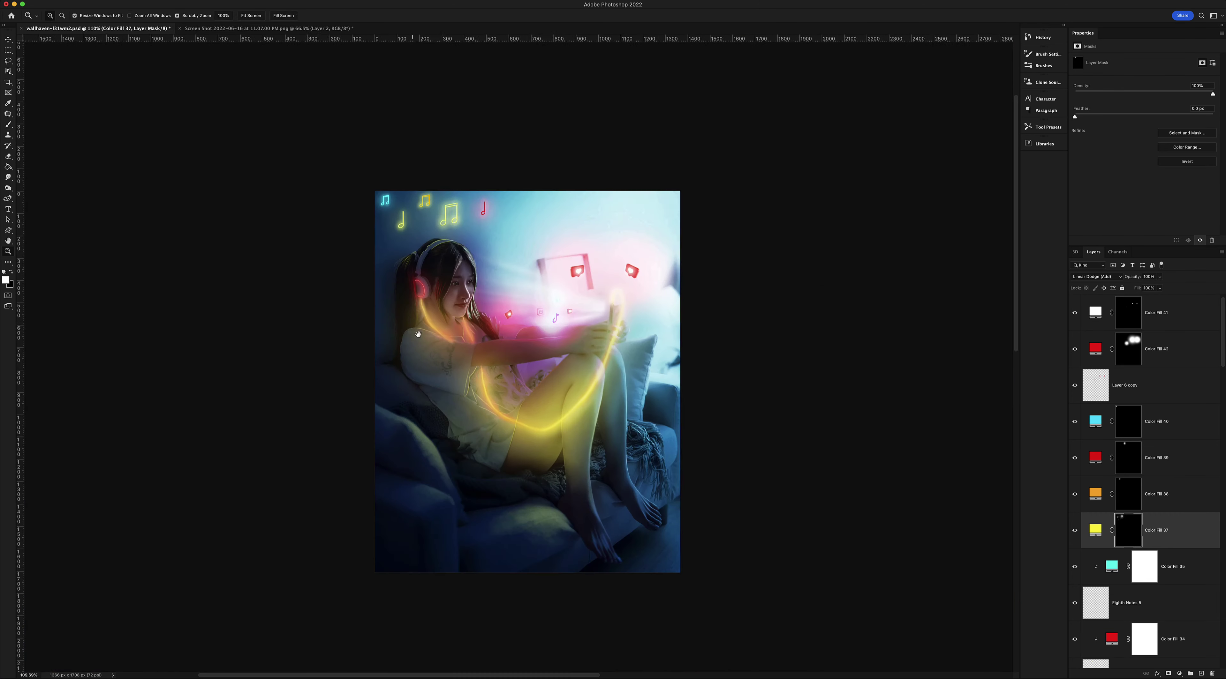
{"action": "scroll", "coordinate": [405, 466], "scroll_direction": "up", "scroll_amount": 6}
Accept the yellow fill, invert its mask, and set up a low-opacity brush for the headband
{"action": "key", "text": "Return"}
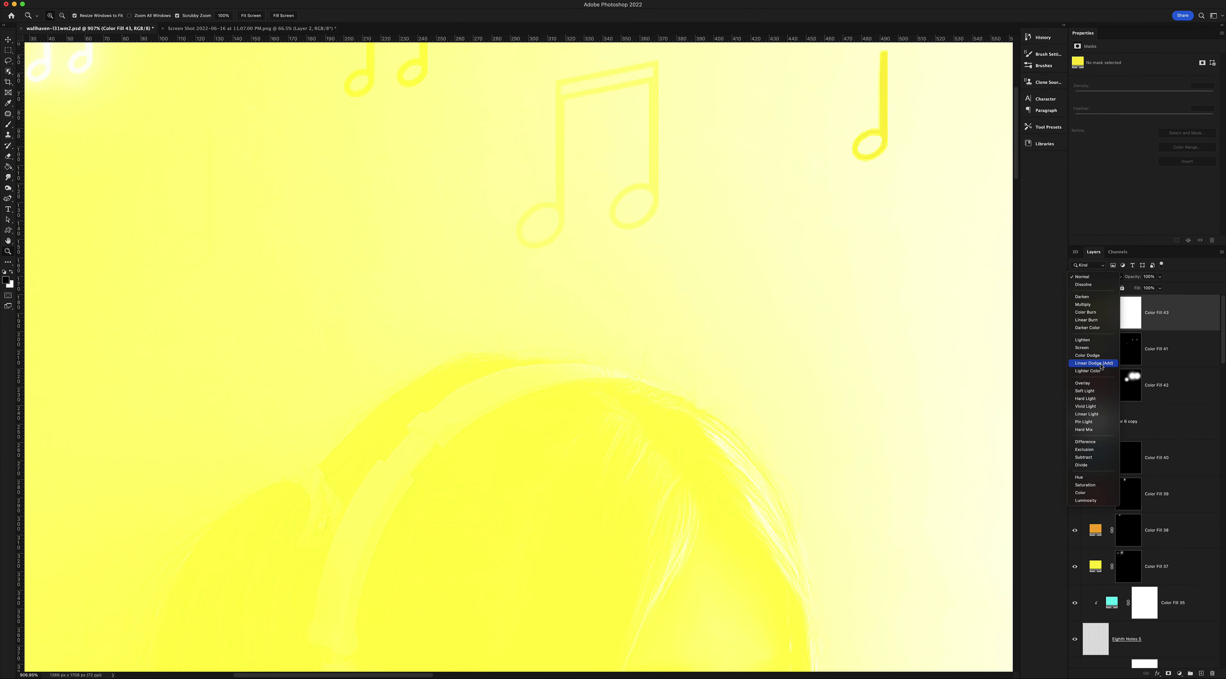
{"action": "key", "text": "ctrl+i"}
{"action": "key", "text": "b"}
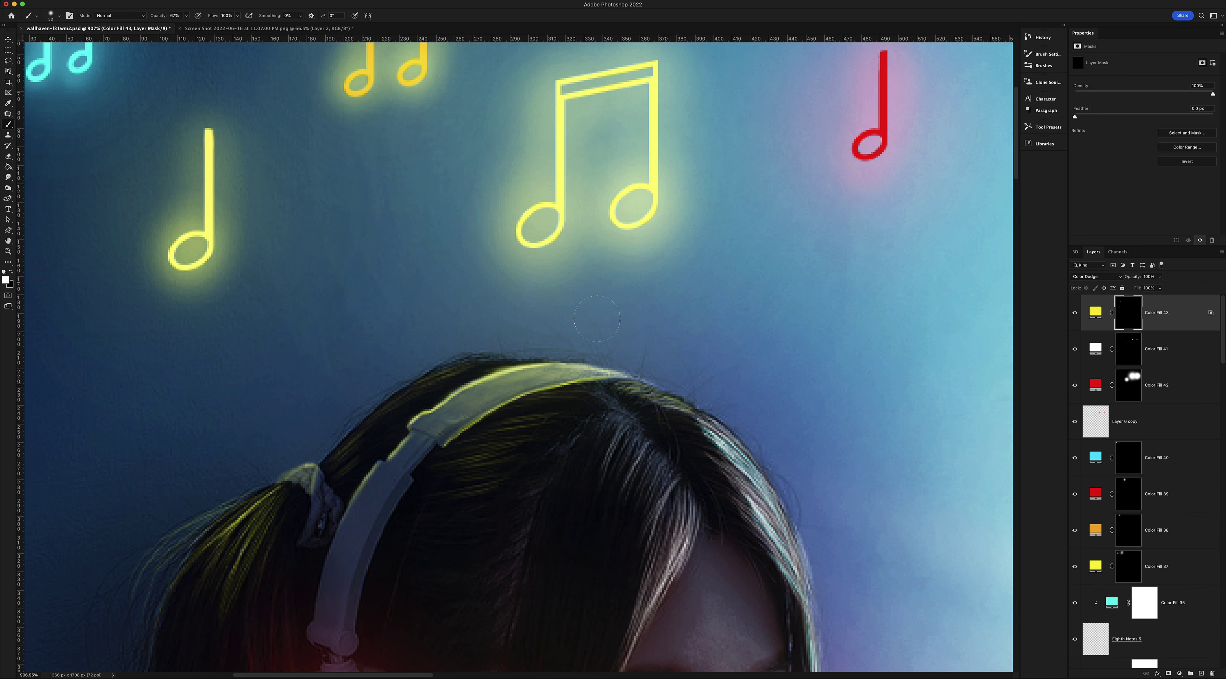
{"action": "key", "text": "F5"}
{"action": "key", "text": "0"}
{"action": "key", "text": "6"}
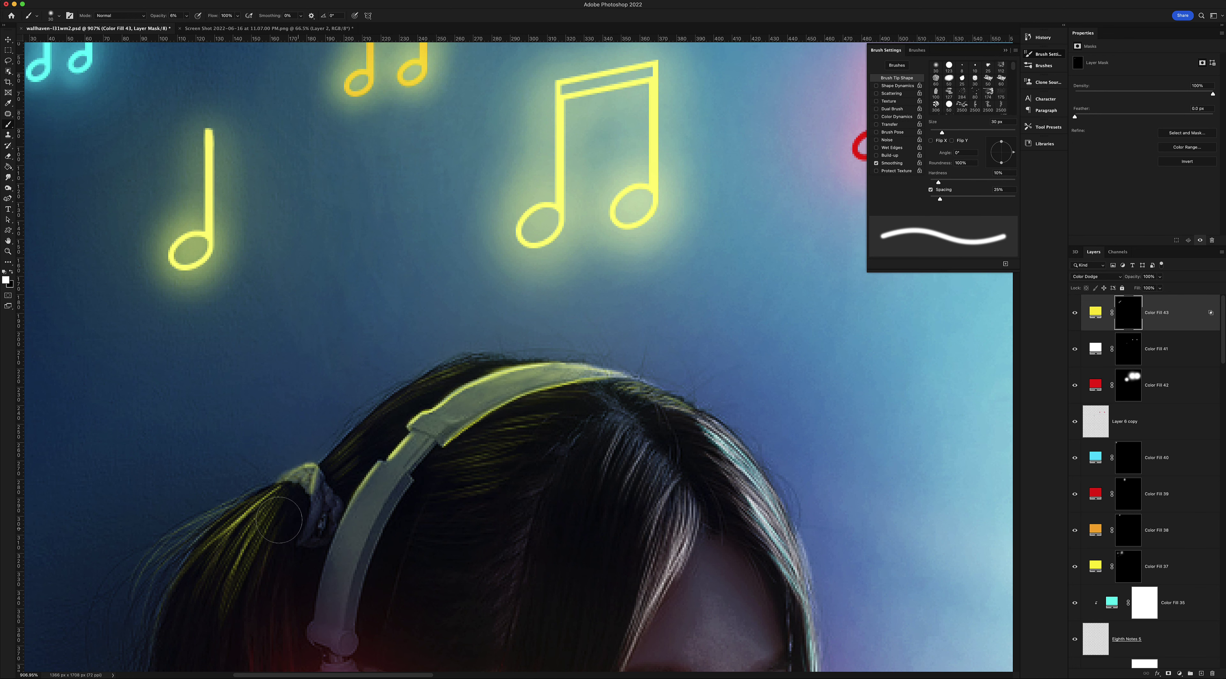
{"action": "scroll", "coordinate": [279, 520], "scroll_direction": "down", "scroll_amount": 8}
{"action": "left_click", "coordinate": [186, 16]}
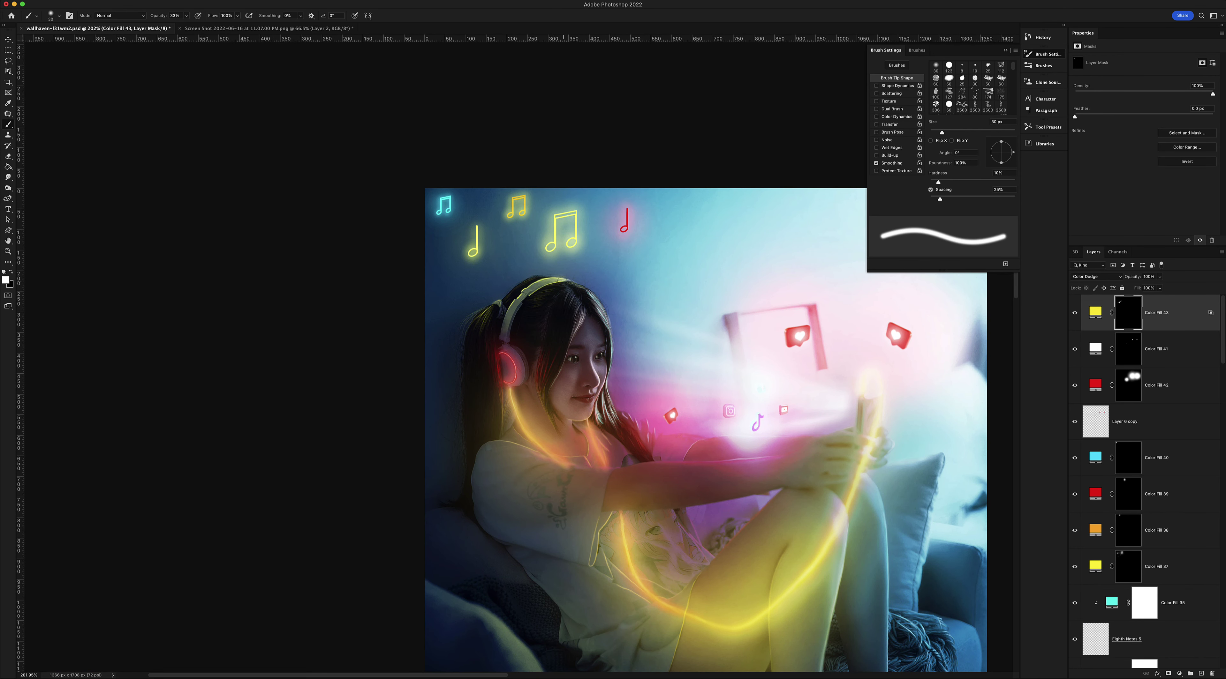
{"action": "key", "text": "z"}
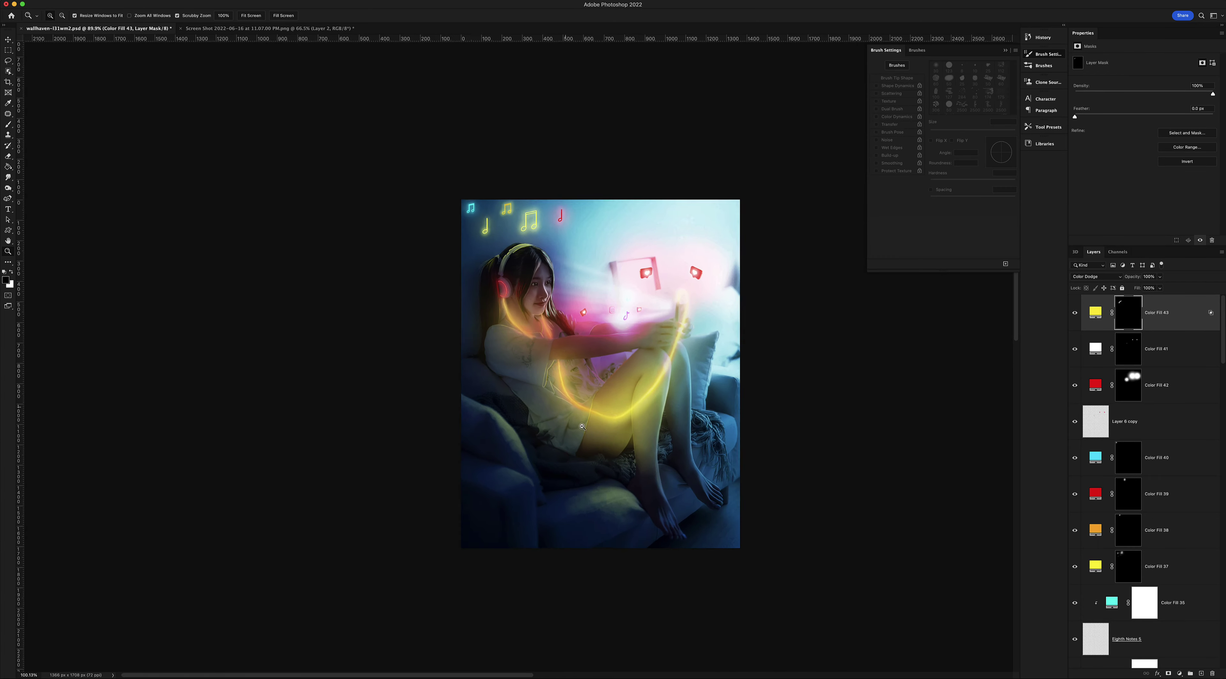
{"action": "left_click_drag", "start_coordinate": [638, 374], "coordinate": [704, 375]}
Add a red Solid Color fill in Linear Dodge (Add) with an inverted black mask
{"action": "left_click", "coordinate": [1179, 674]}
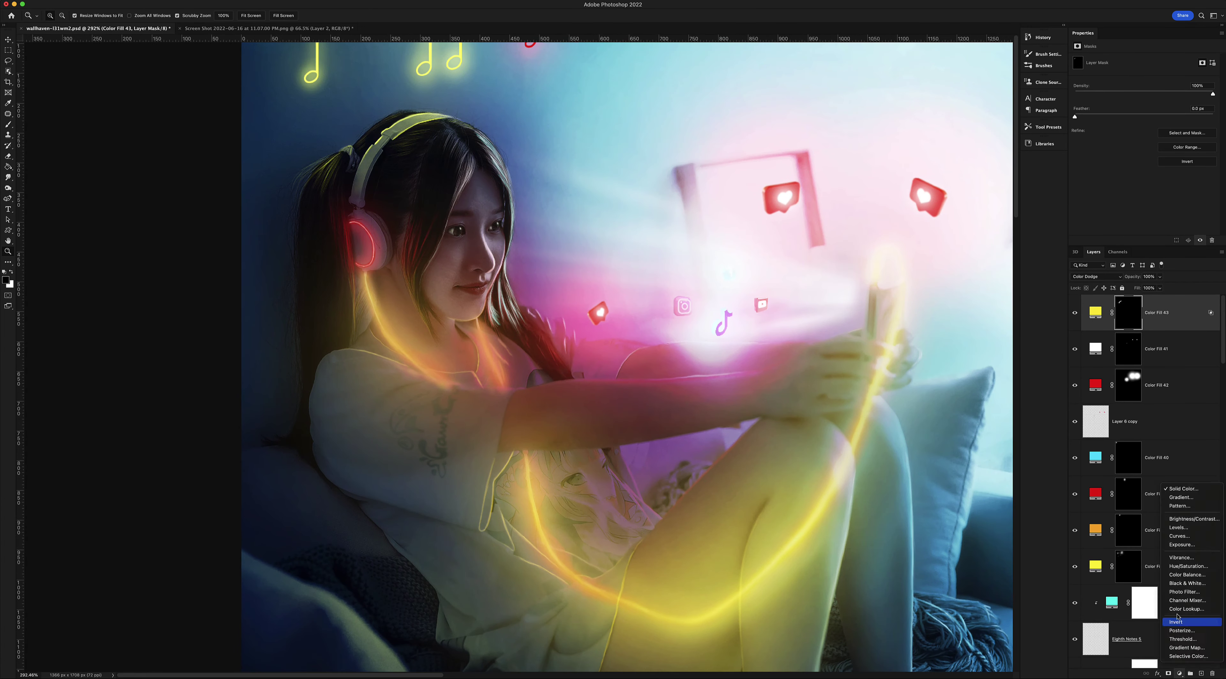
{"action": "left_click", "coordinate": [1161, 481]}
{"action": "key", "text": "Return"}
{"action": "left_click", "coordinate": [1094, 276]}
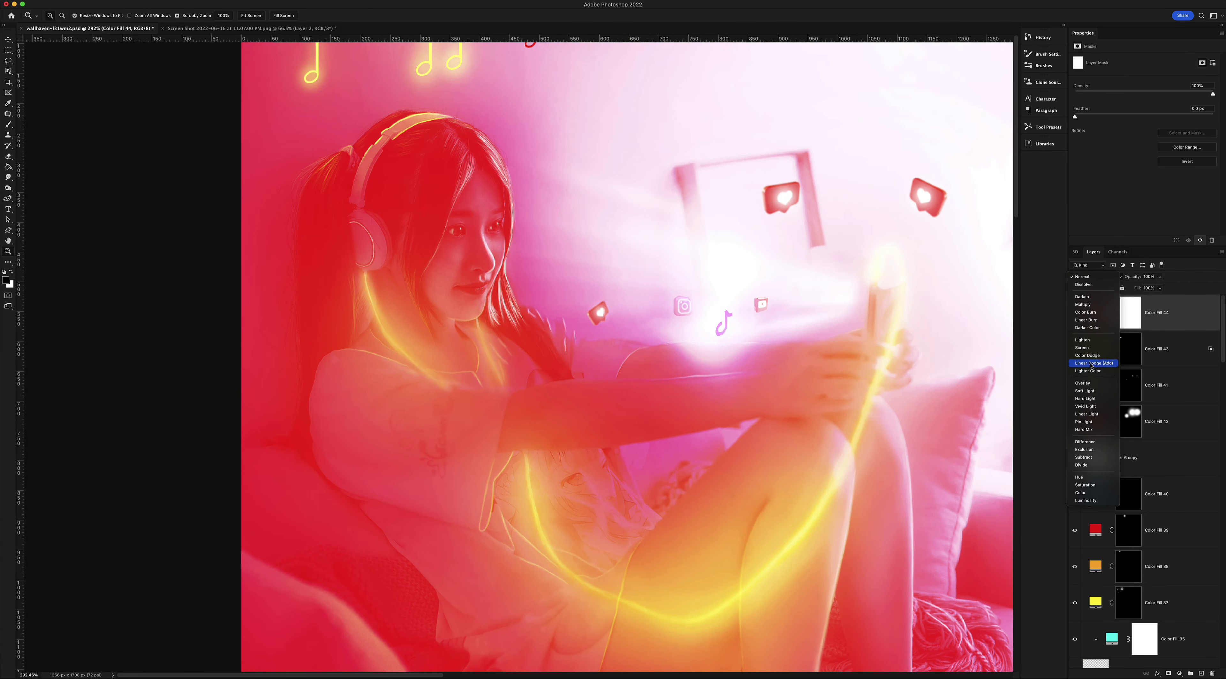
{"action": "left_click", "coordinate": [1094, 363]}
{"action": "double_click", "coordinate": [1186, 319]}
{"action": "left_click", "coordinate": [1024, 214]}
{"action": "left_click", "coordinate": [1095, 277]}
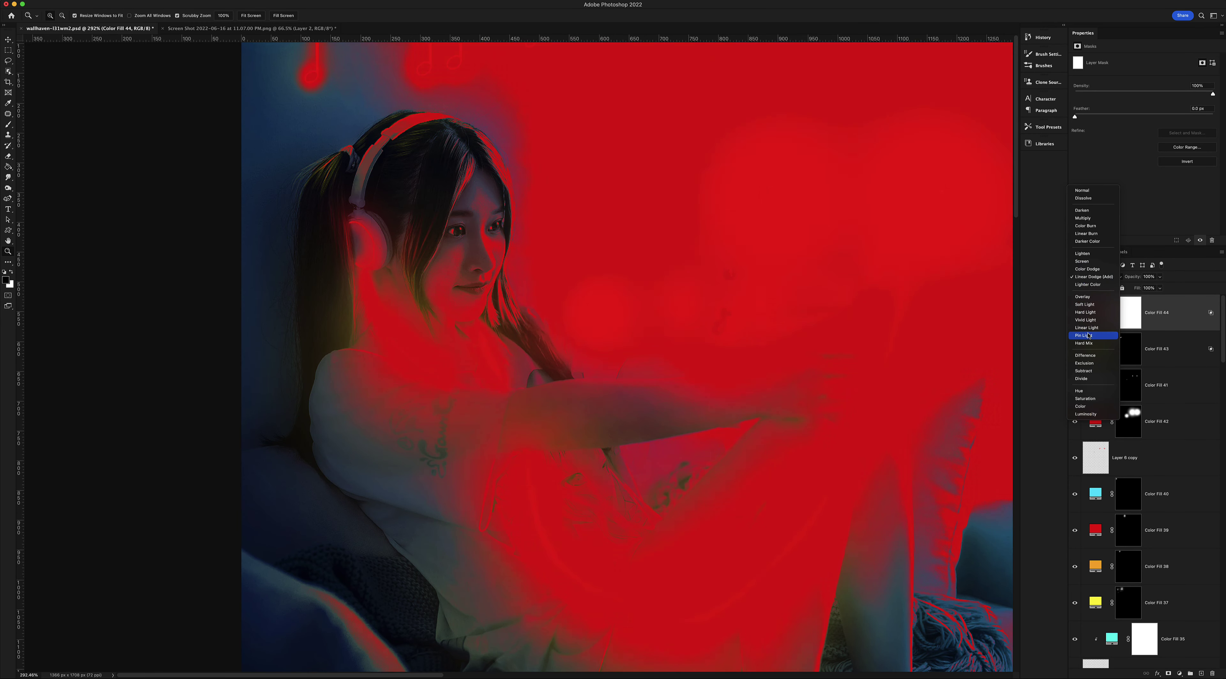
{"action": "key", "text": "Escape"}
{"action": "key", "text": "ctrl+i"}
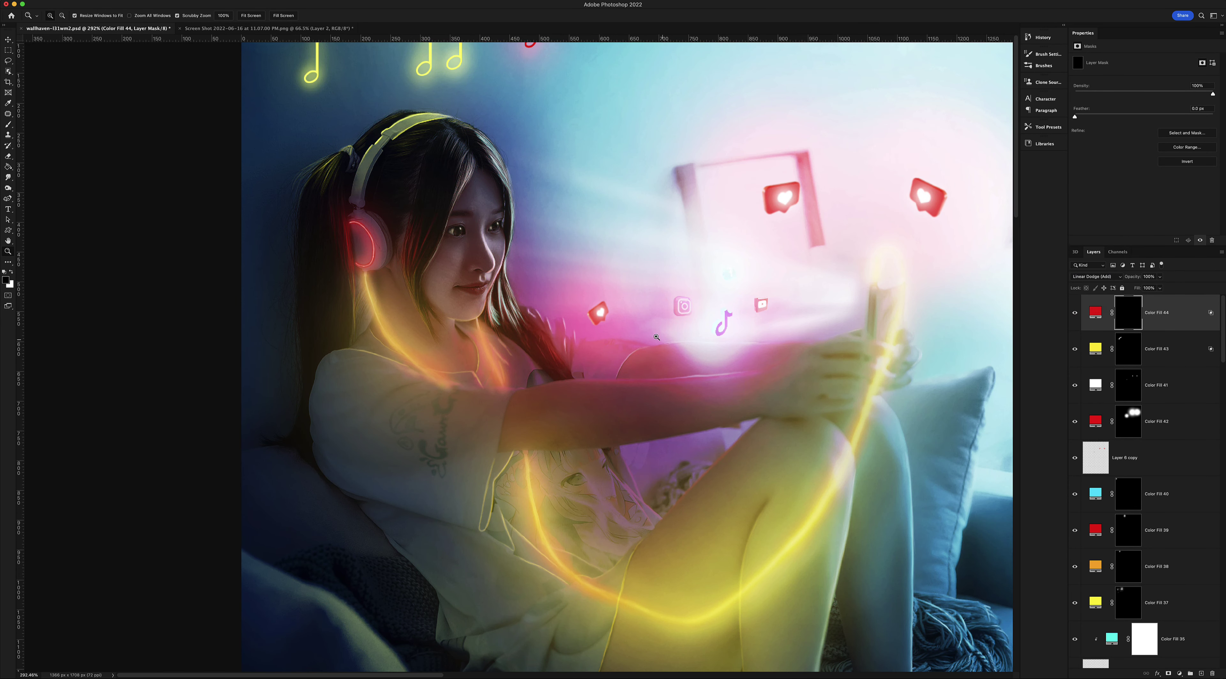
Zoom in on the phone and hands, set up the brush, and pan to the cable
{"action": "key", "text": "z"}
{"action": "left_click", "coordinate": [614, 434], "text": "alt"}
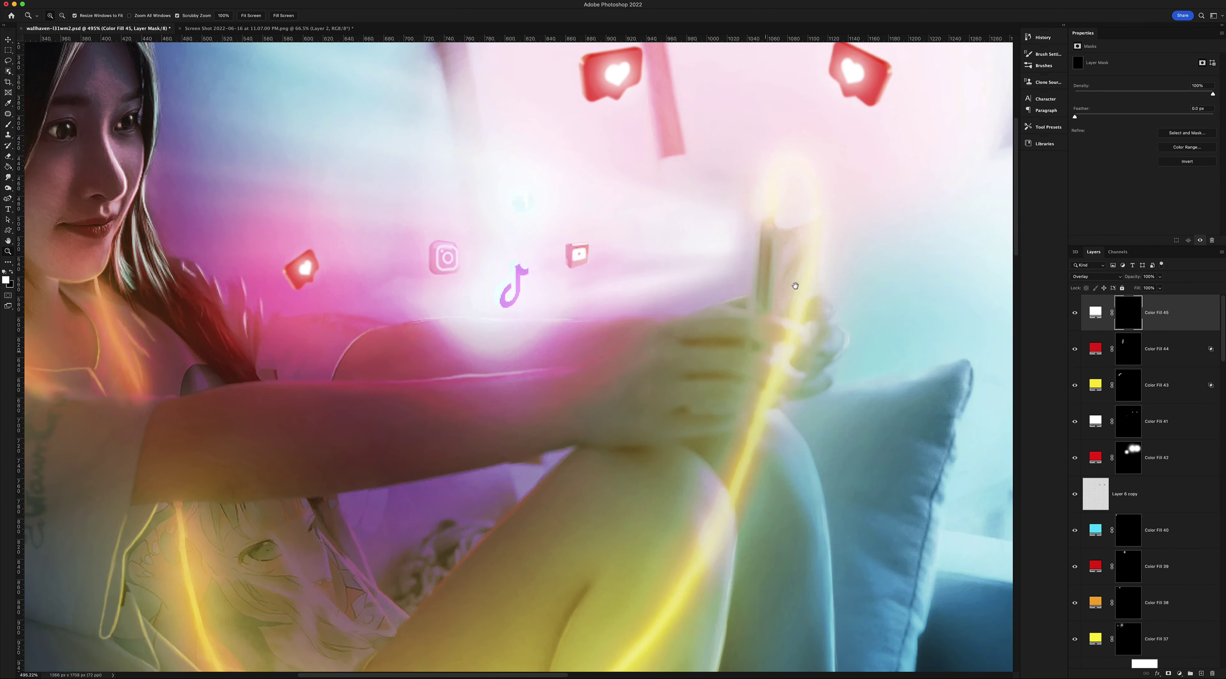
{"action": "left_click_drag", "start_coordinate": [794, 285], "coordinate": [830, 163]}
{"action": "key", "text": "b"}
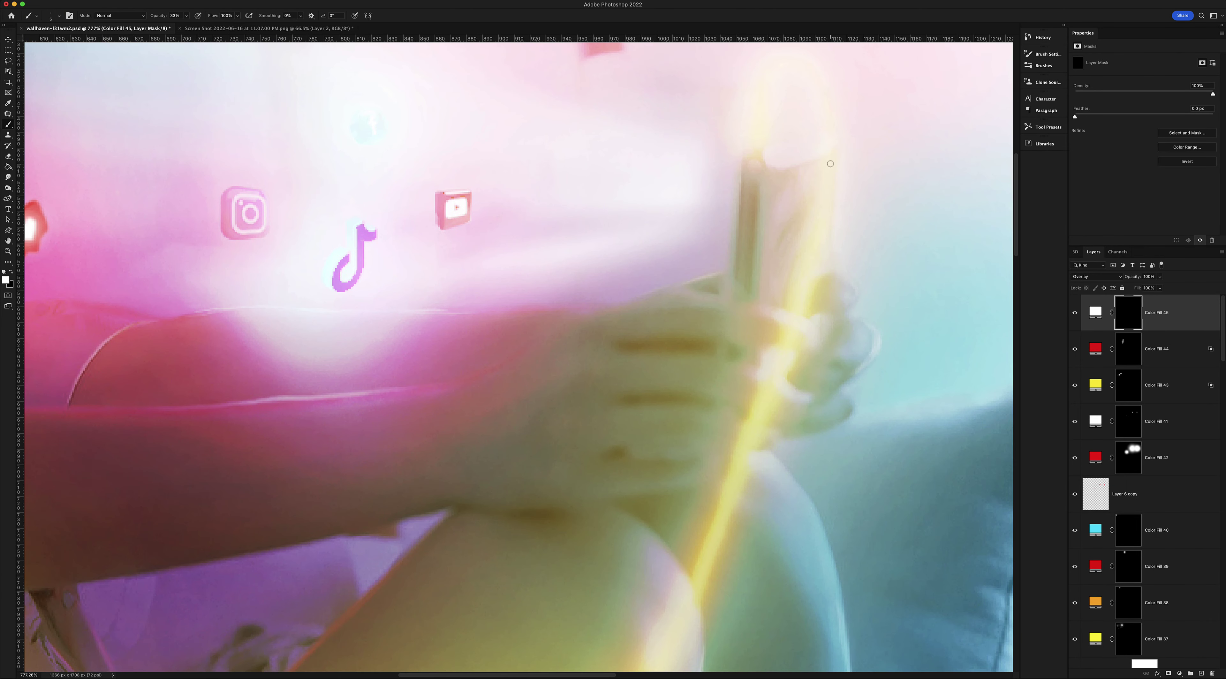
{"action": "key", "text": "F5"}
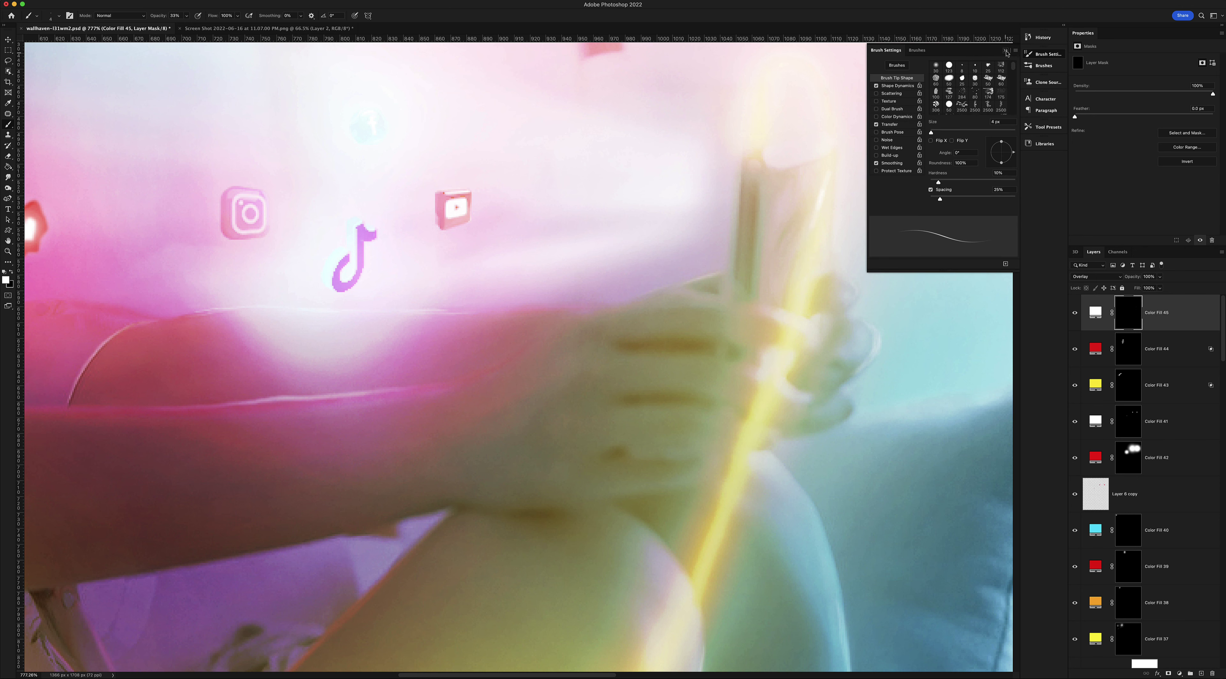
{"action": "left_click", "coordinate": [1006, 51]}
{"action": "left_click_drag", "start_coordinate": [719, 511], "coordinate": [908, 336]}
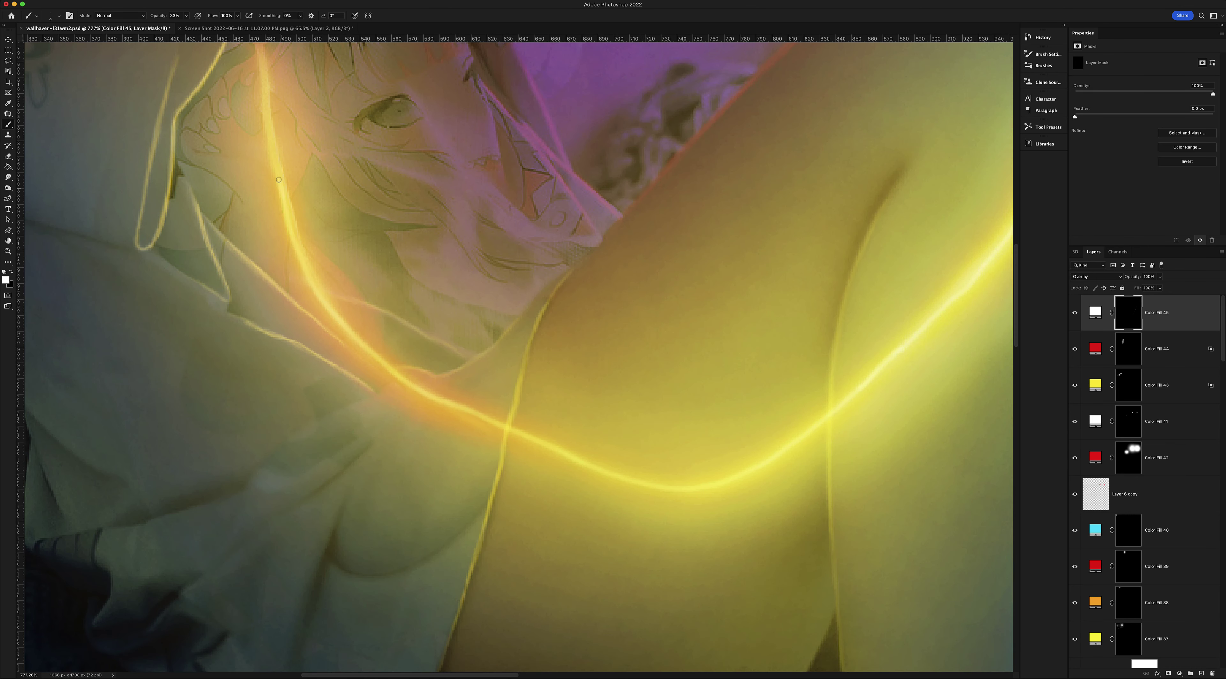
{"action": "scroll", "coordinate": [279, 179], "scroll_direction": "up", "scroll_amount": 5}
{"action": "scroll", "coordinate": [428, 202], "scroll_direction": "up", "scroll_amount": 5}
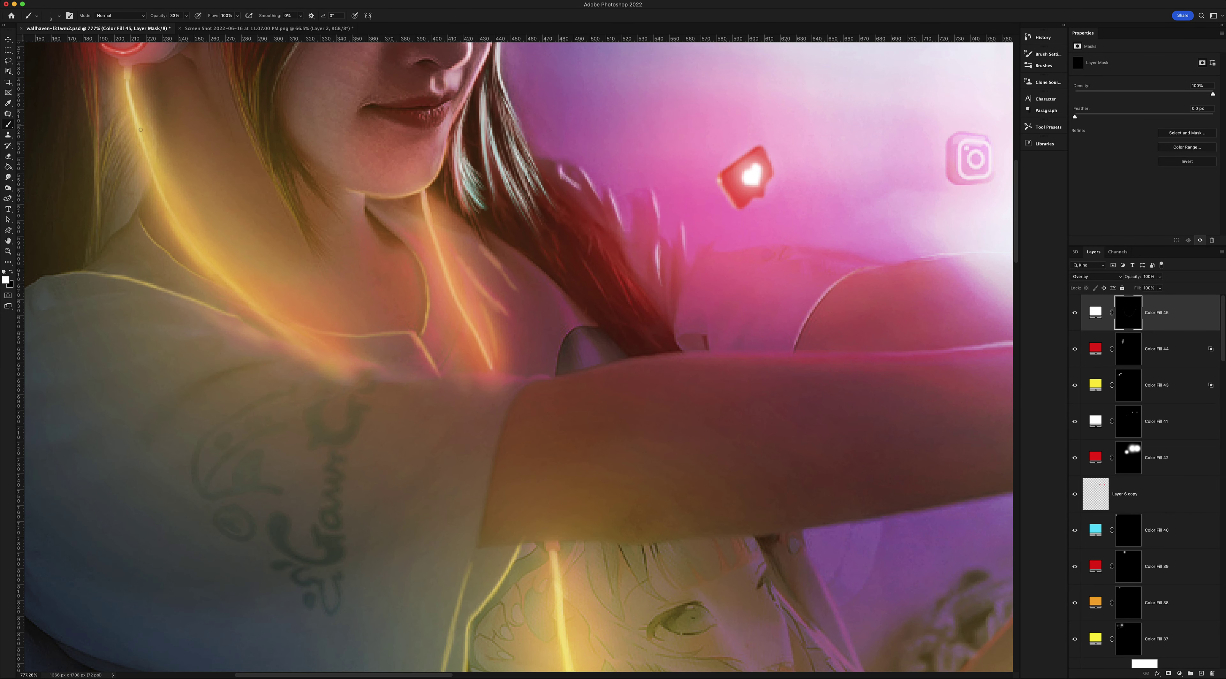
{"action": "scroll", "coordinate": [310, 341], "scroll_direction": "down", "scroll_amount": 10}
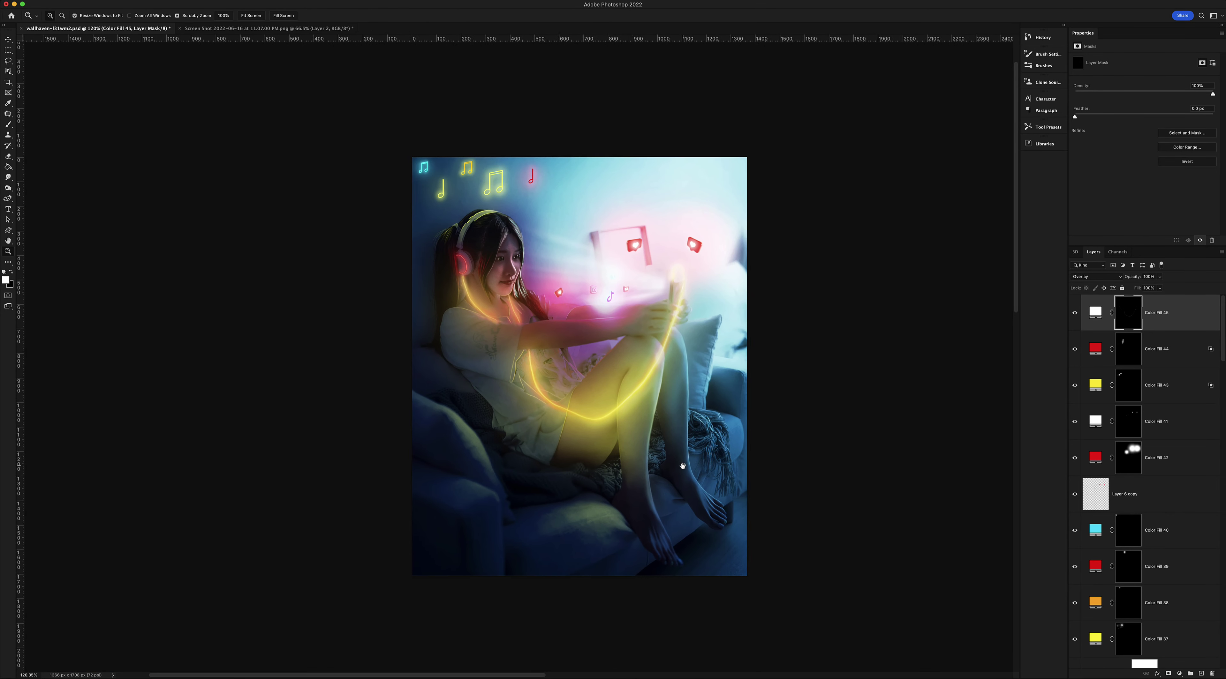
Add a masked cyan Overlay fill and paint cyan glow onto the lower right legs and sofa
{"action": "left_click", "coordinate": [1013, 95]}
{"action": "left_click", "coordinate": [1096, 277]}
{"action": "left_click", "coordinate": [1023, 279]}
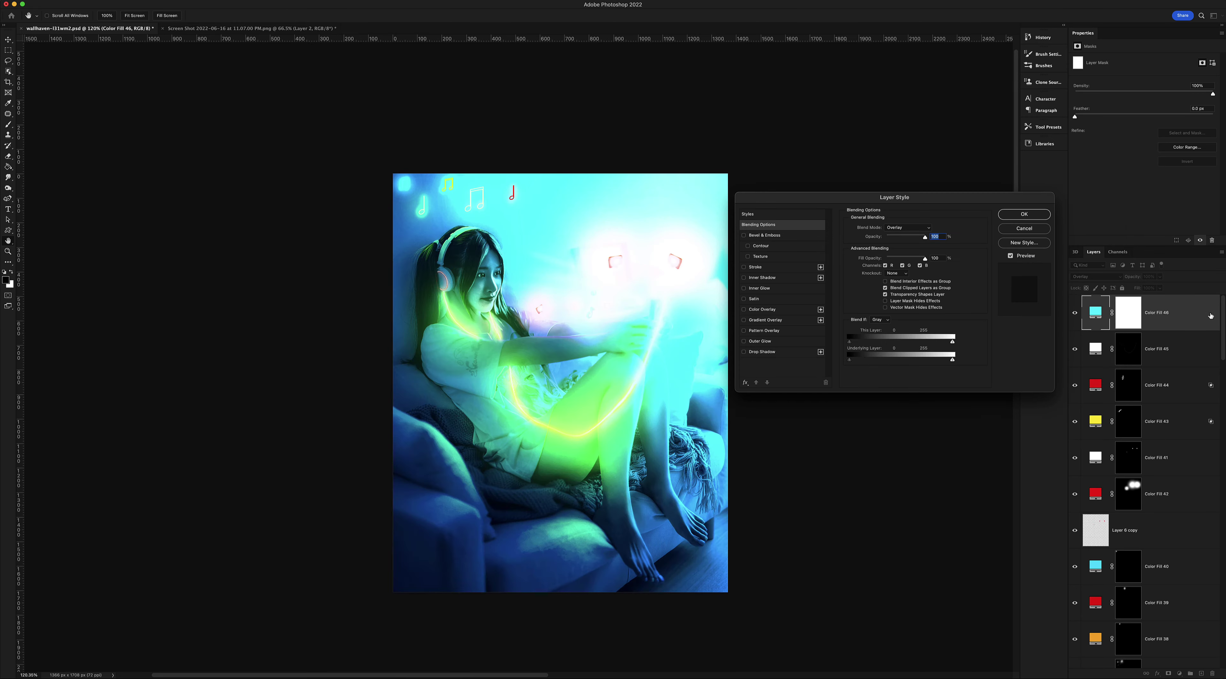
{"action": "key", "text": "ctrl+i"}
{"action": "key", "text": "b"}
{"action": "left_click_drag", "start_coordinate": [759, 428], "coordinate": [671, 534]}
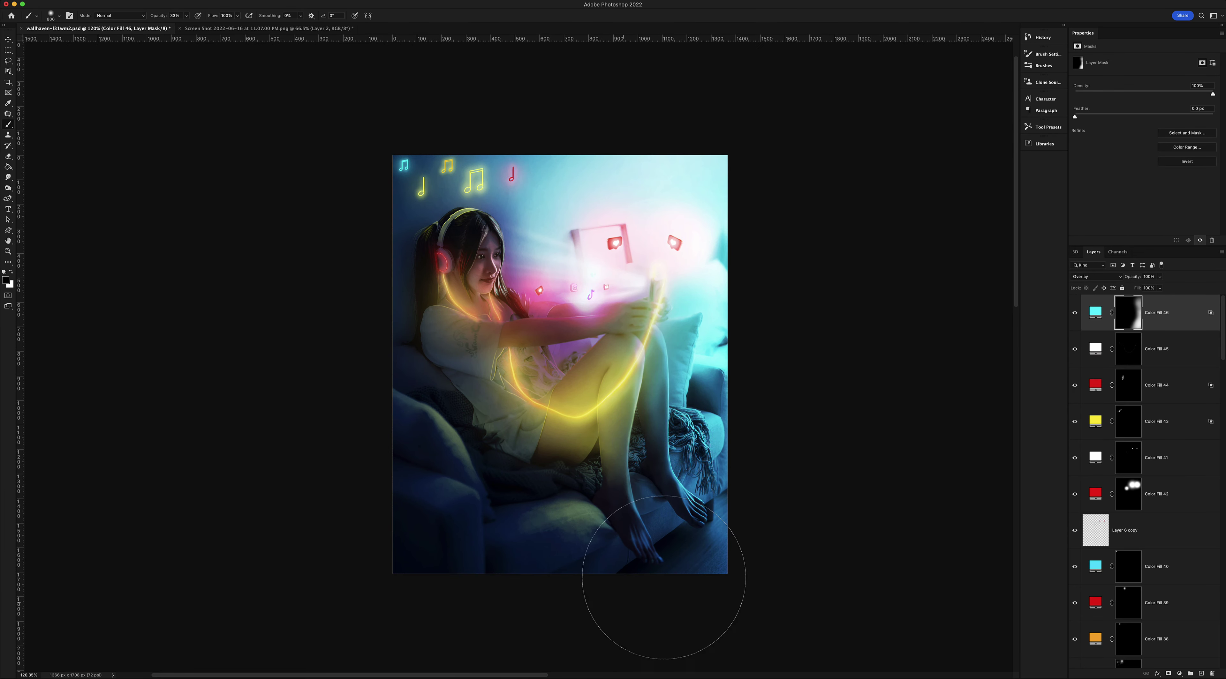
{"action": "mouse_move", "coordinate": [657, 589]}
{"action": "left_mouse_down"}
{"action": "mouse_move", "coordinate": [593, 390]}
{"action": "mouse_move", "coordinate": [572, 381]}
{"action": "left_mouse_up"}
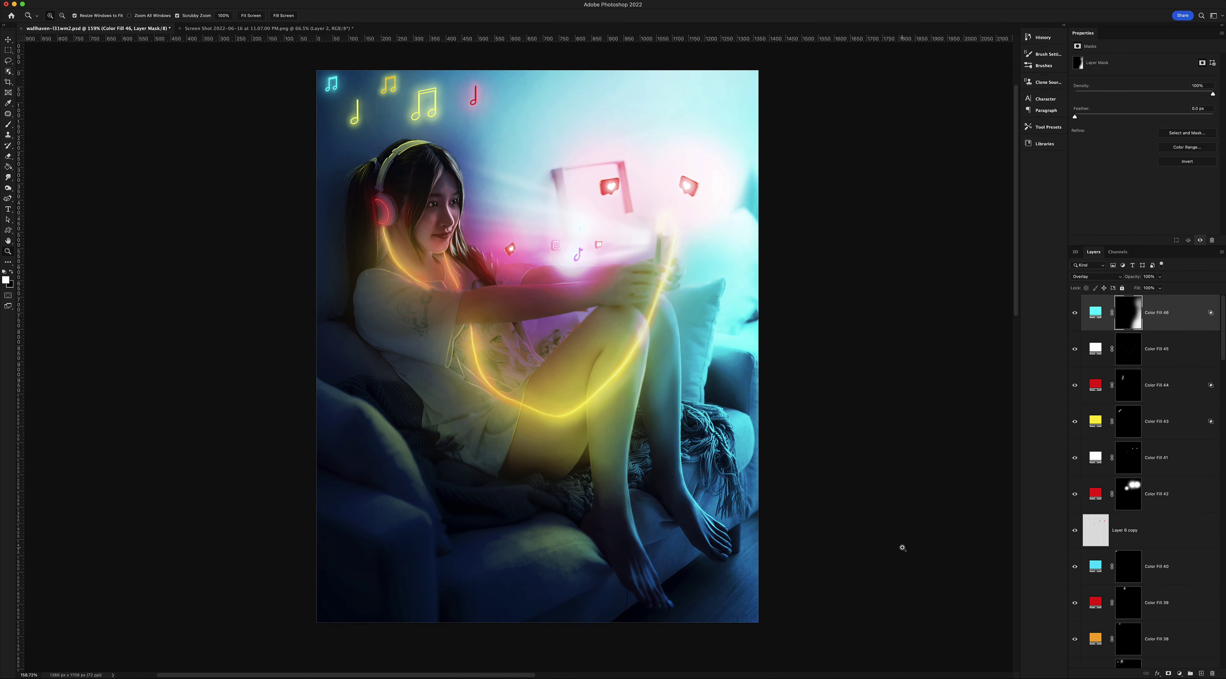
{"action": "left_click", "coordinate": [1037, 38]}
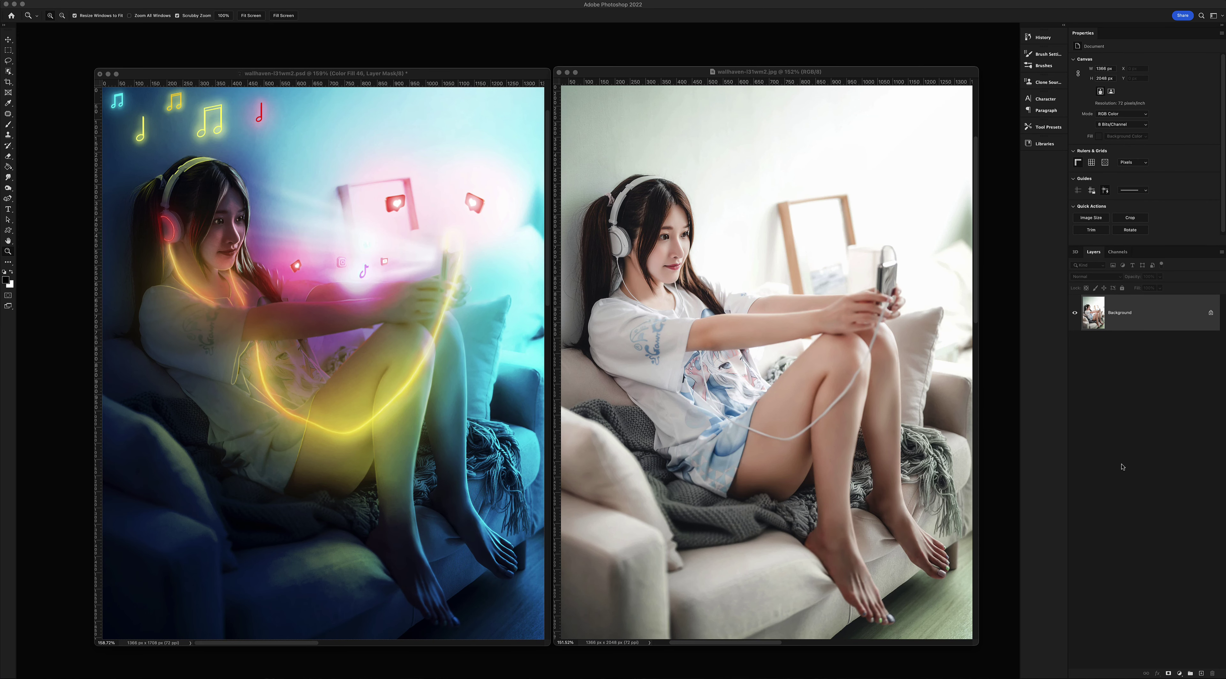